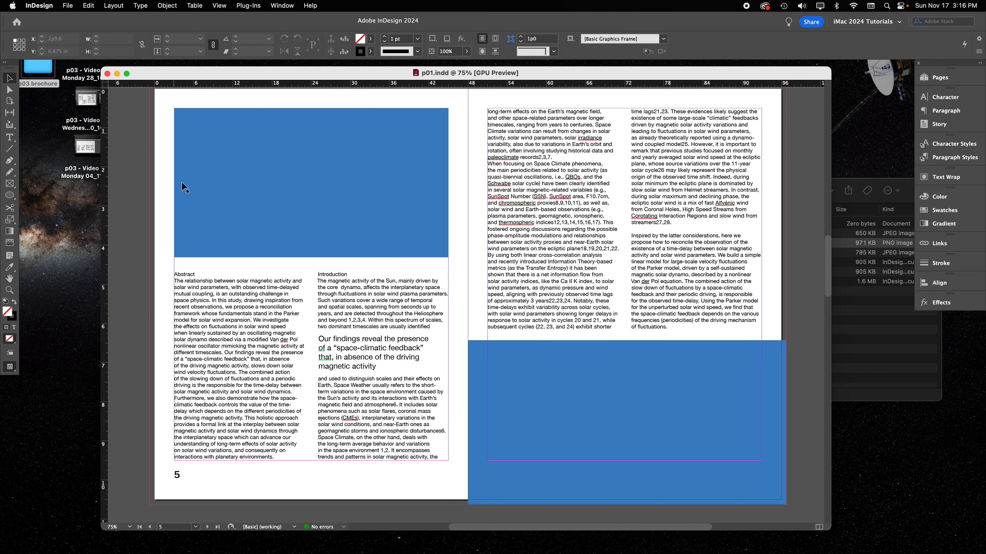
- Compare the text and image layouts of the page 5–6 spread and the page 7–8 spread
scroll(569, 249, "down", 10)
scroll(569, 230, "up", 6)
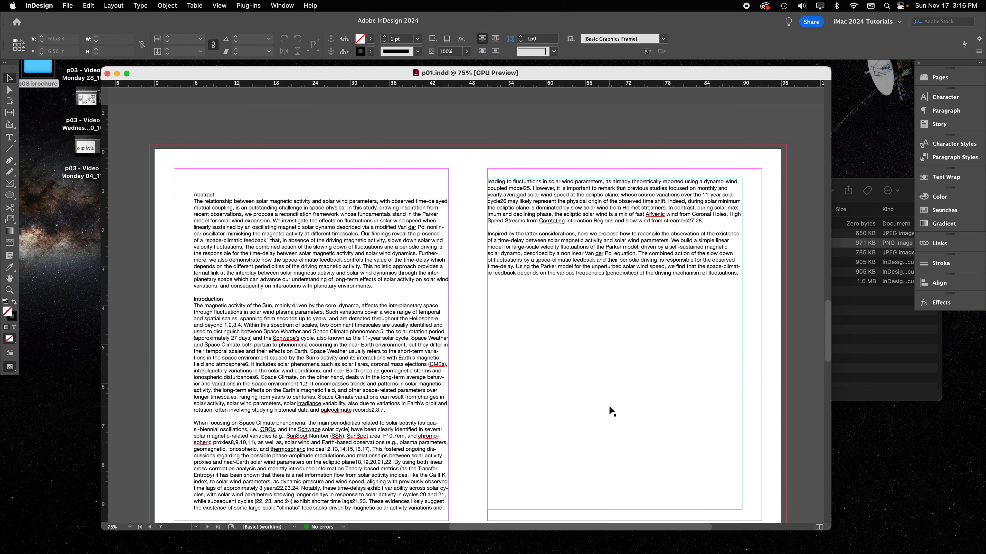
scroll(592, 406, "down", 3)
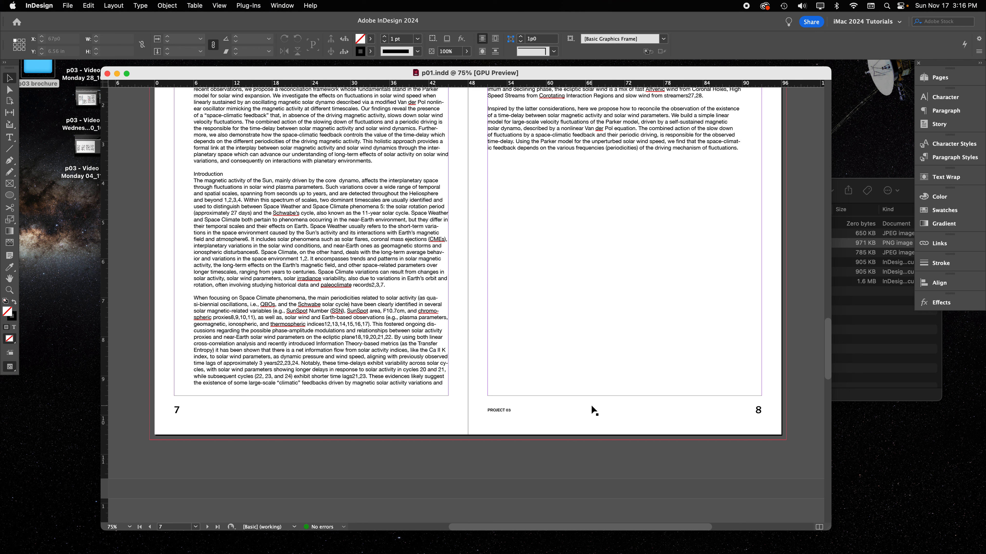
scroll(591, 406, "up", 10)
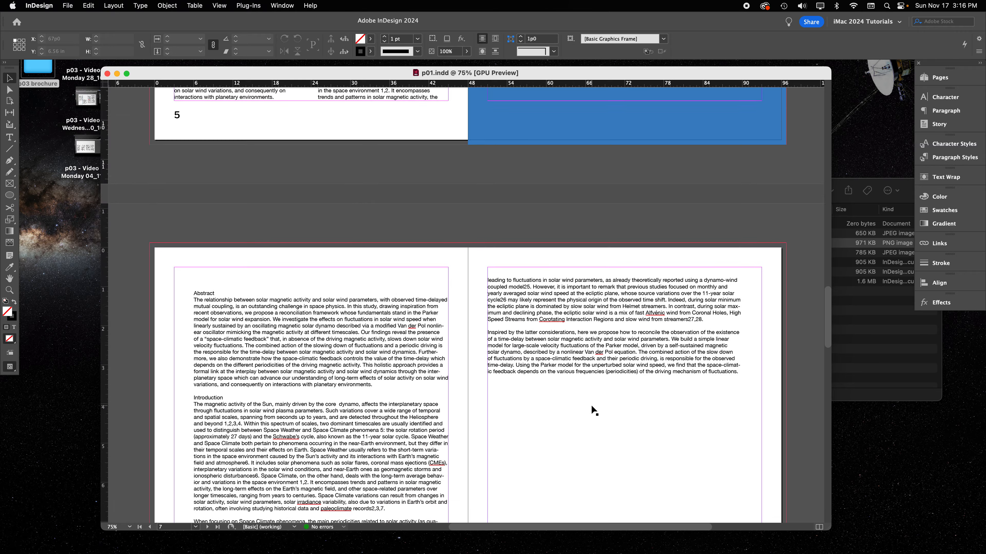
scroll(593, 410, "up", 3)
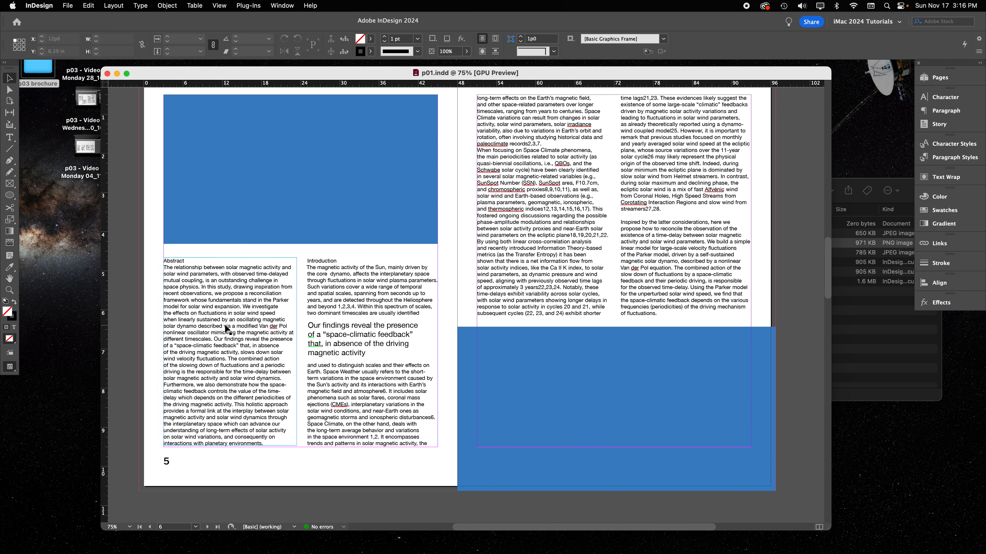
- Check which text frames belong to the Abstract story and which to the Introduction story by selecting each story's full text
left_click(239, 355)
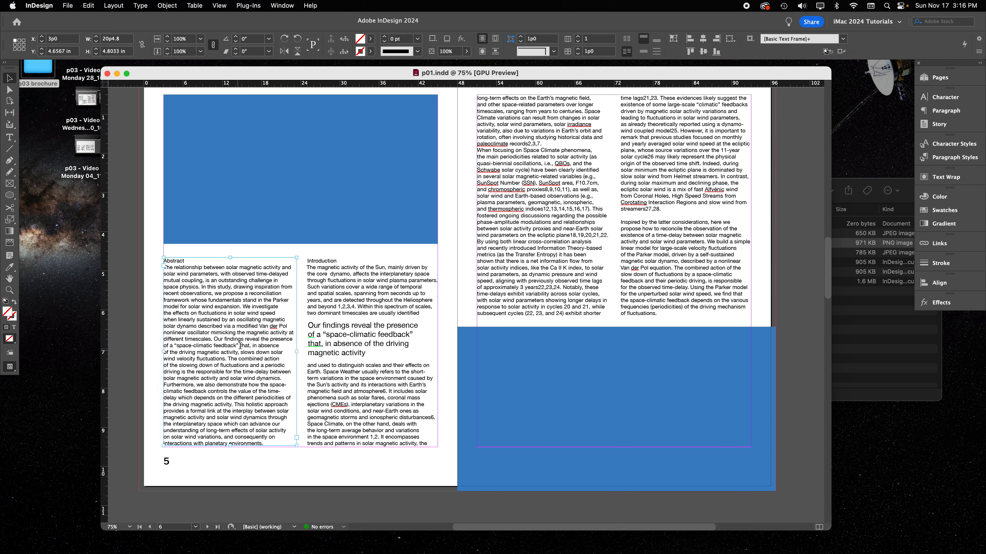
double_click(254, 342)
key("super+a")
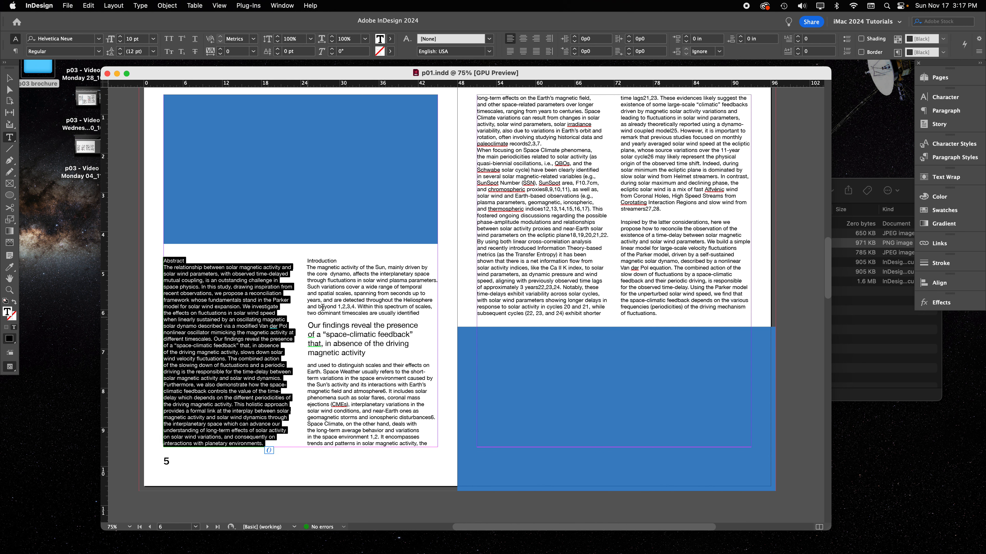
left_click(362, 279)
key("super+a")
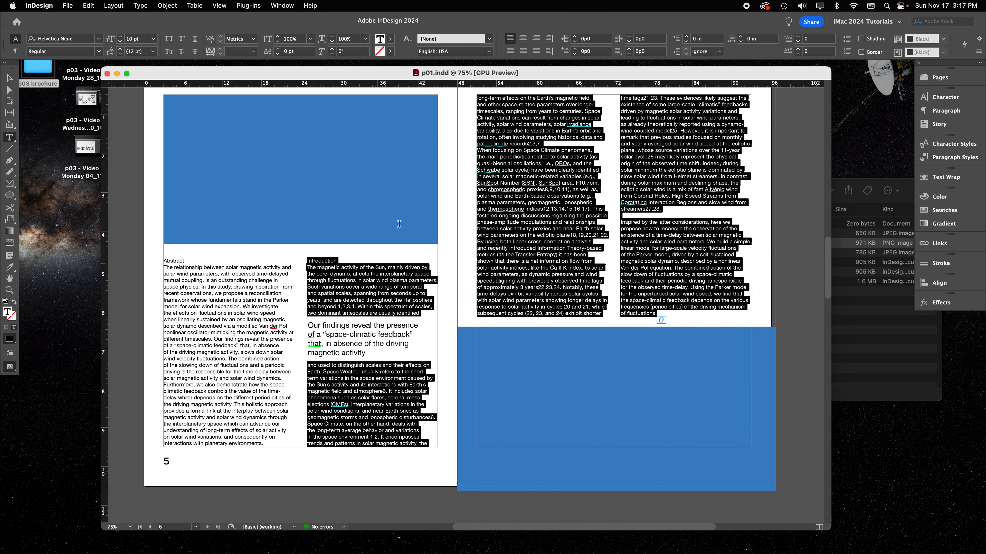
scroll(693, 303, "down", 15)
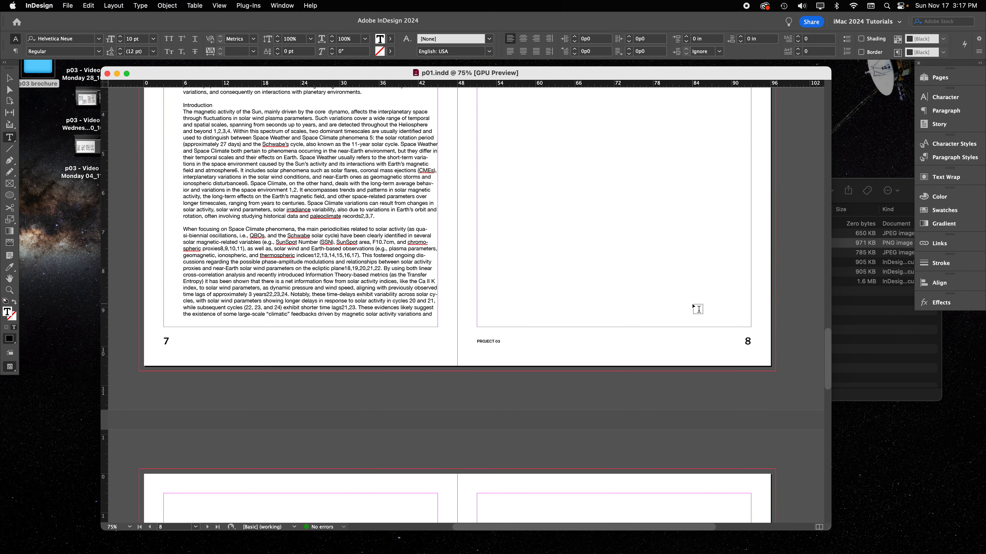
scroll(695, 306, "up", 13)
scroll(697, 309, "up", 3)
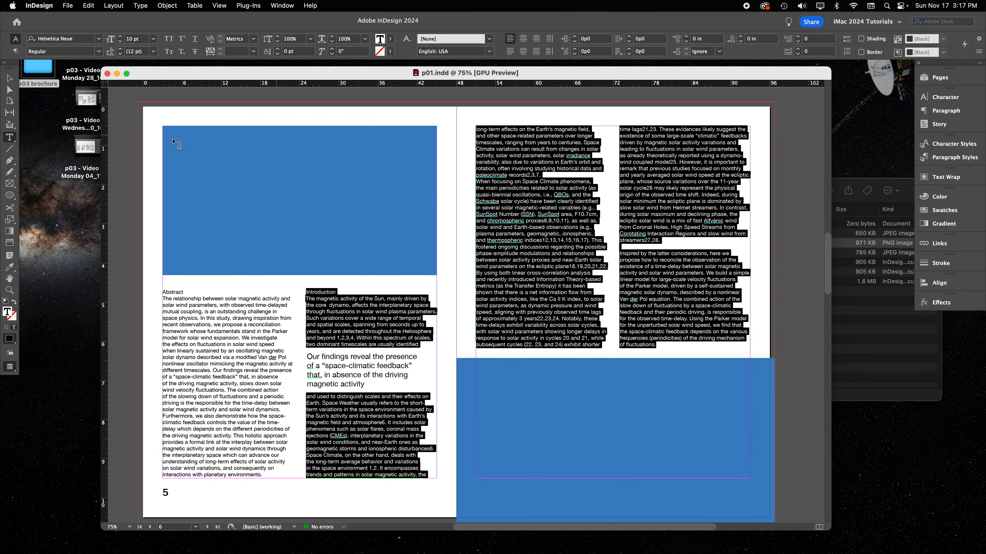
- Reshape page 6's blue rectangle into a full-height outer band about 21p11 wide, and extend the first text column to the bottom margin
left_click(7, 72)
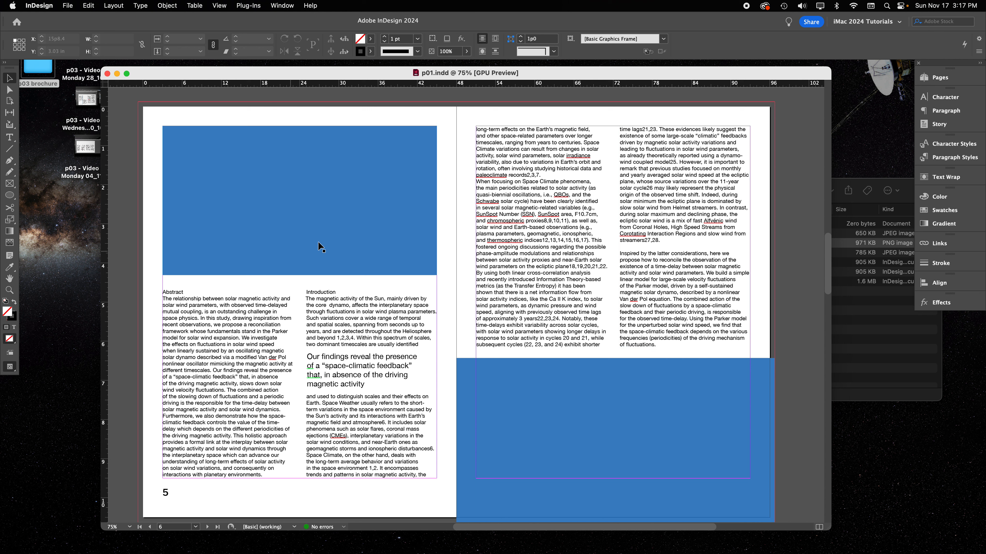
left_click(460, 386)
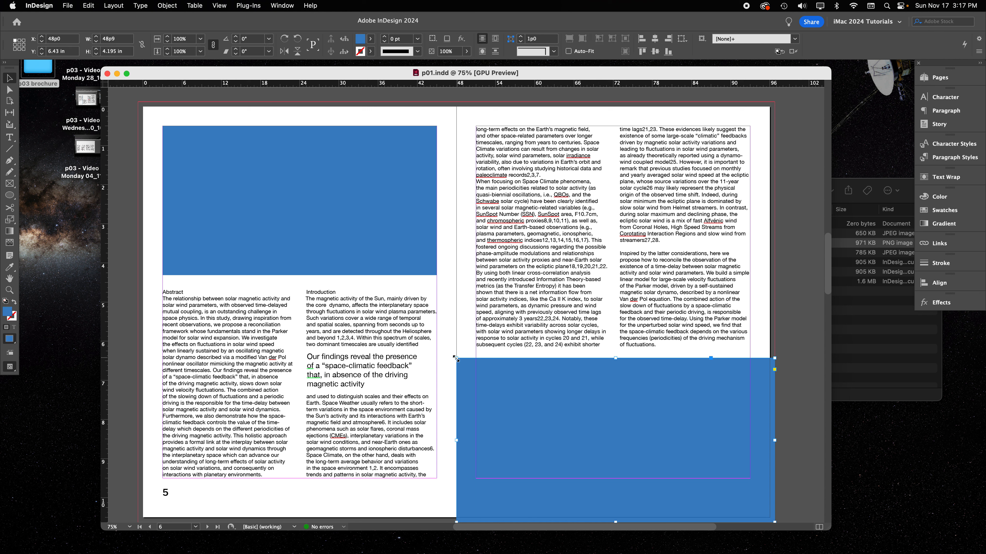
left_click_drag(458, 357, 631, 102)
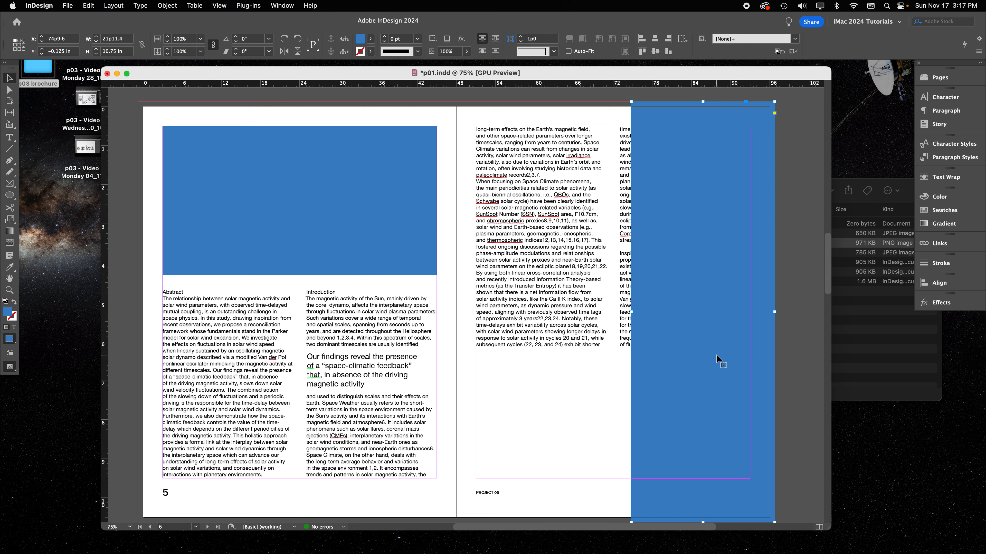
left_click(583, 334)
left_click_drag(541, 346, 542, 480)
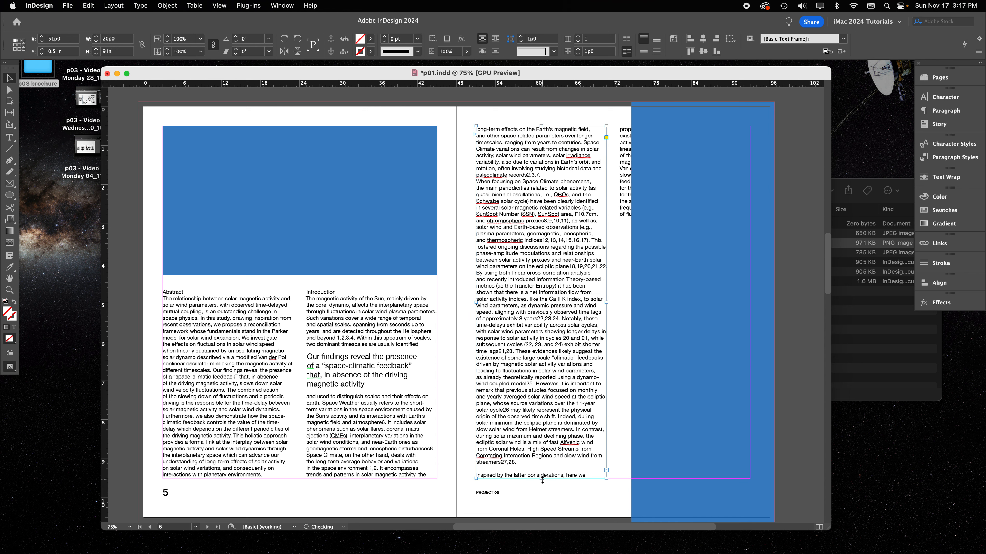
- Widen page 6's blue band to about 23p11 so it spans the second text column, and send it behind the text
left_click(624, 200)
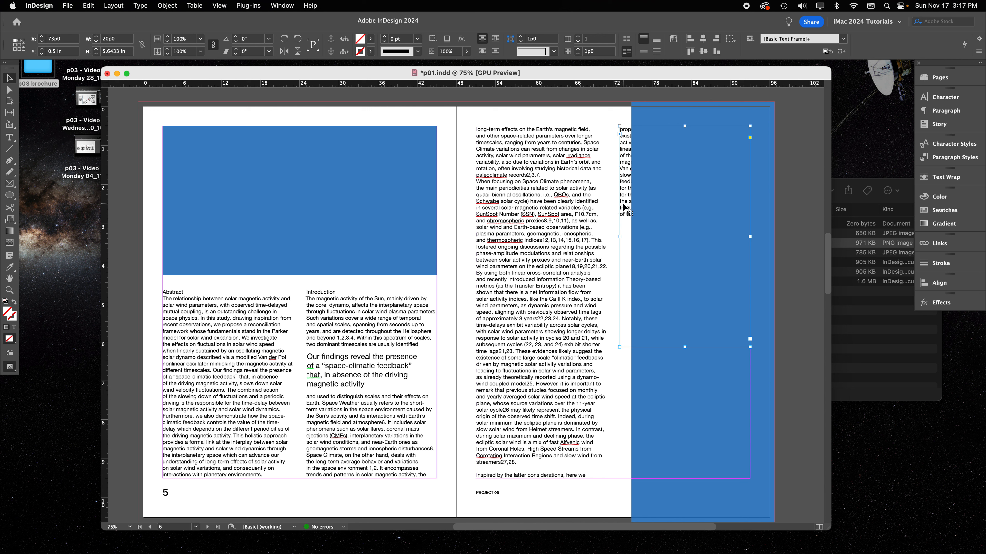
left_click(661, 411)
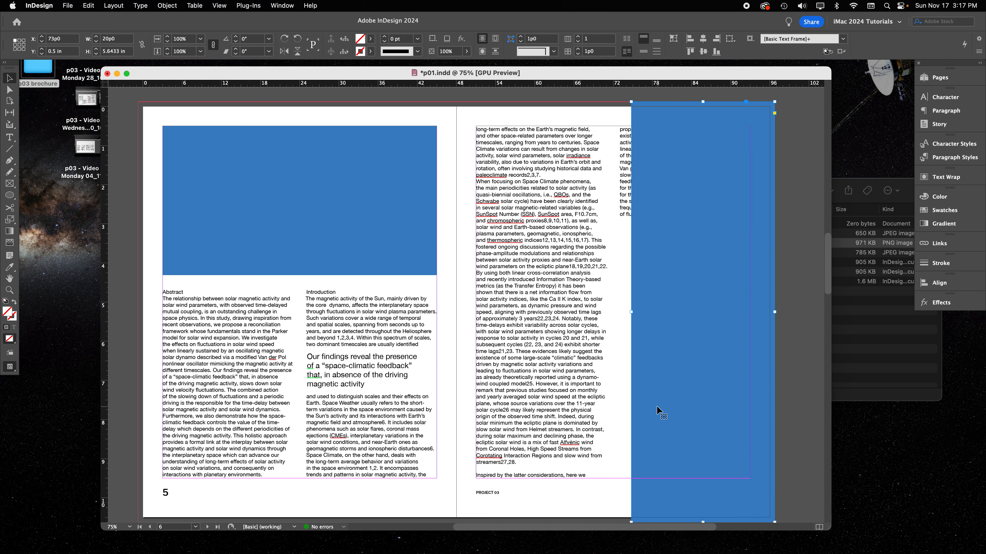
left_click_drag(631, 311, 619, 315)
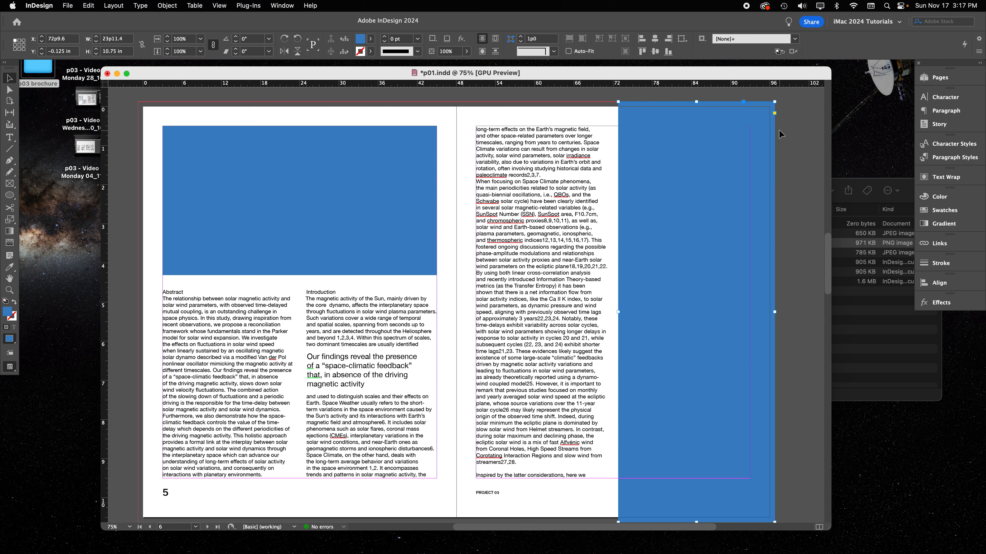
key("super+shift+bracketleft")
left_click(780, 140)
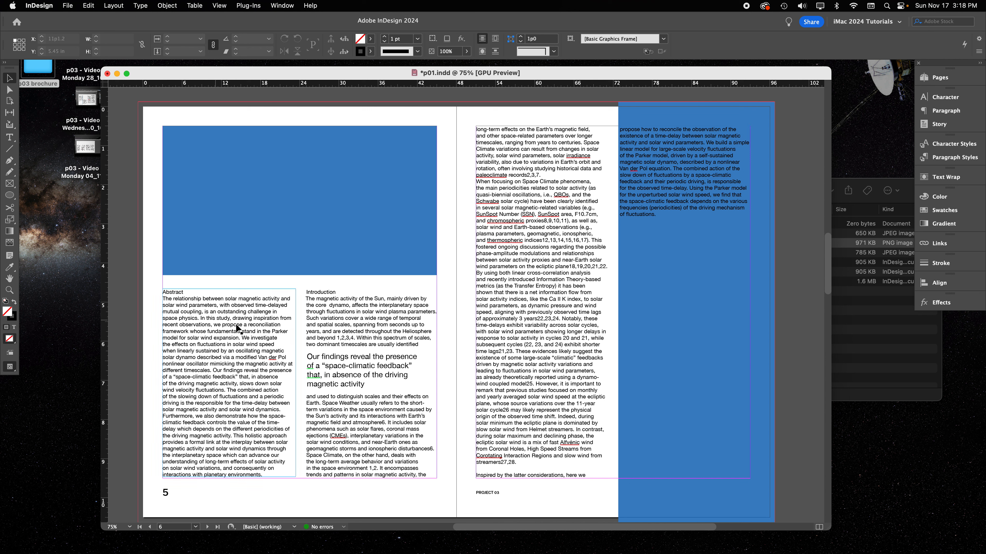
- Shorten the blue rectangle on page 5 so its lower edge sits just below the 2-inch ruler mark
left_click(364, 316)
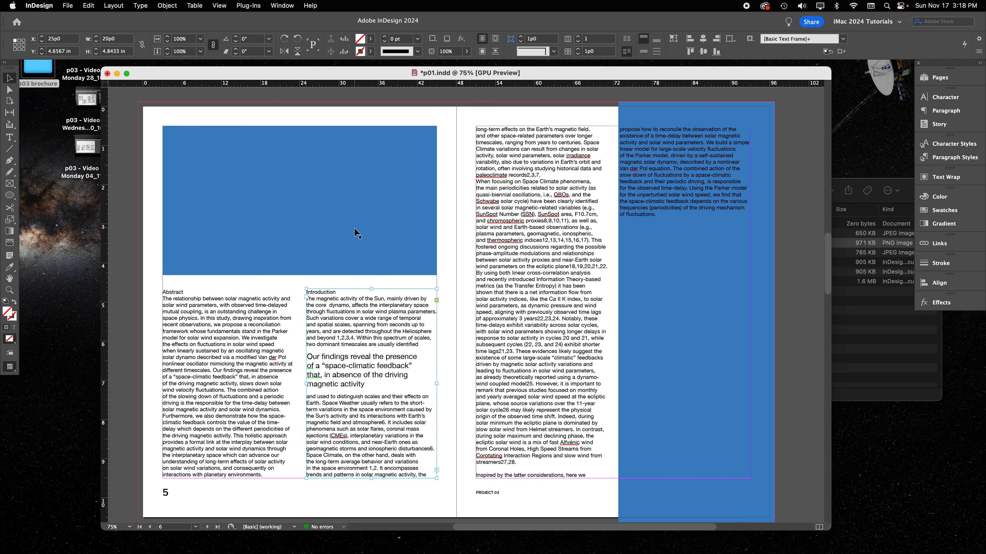
left_click(357, 233)
left_click_drag(302, 275, 304, 191)
left_click(365, 256)
- Extend both text columns on page 5 upward to about Y 3.37 in and align the Abstract frame with the bottom margin
left_click(351, 315)
left_click(235, 315, "shift")
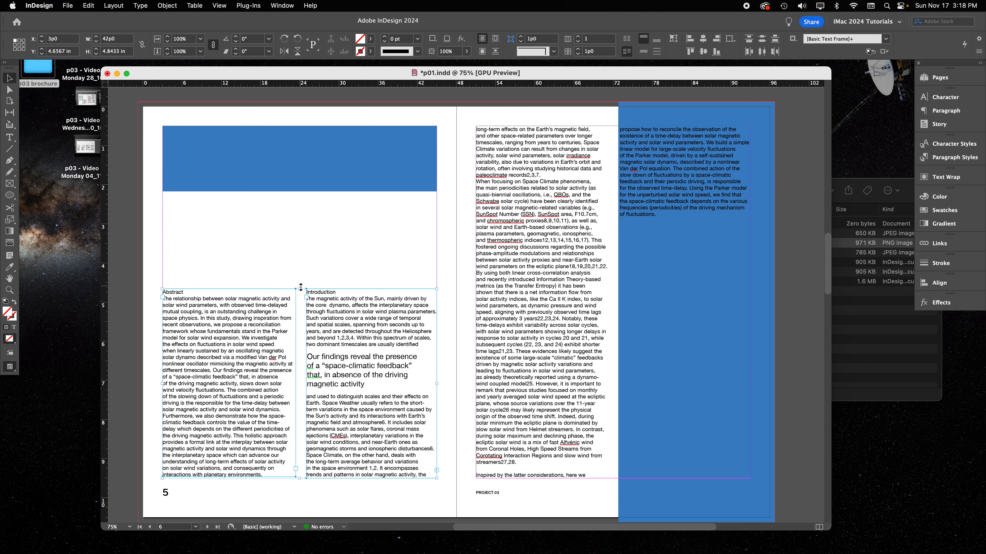
left_click_drag(301, 288, 304, 237)
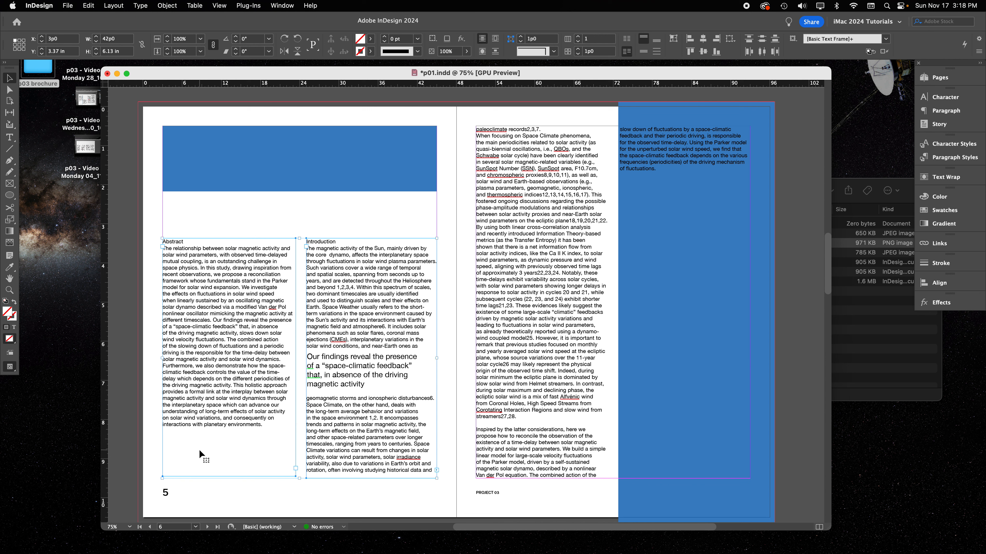
left_click(235, 447)
left_click_drag(228, 476, 228, 479)
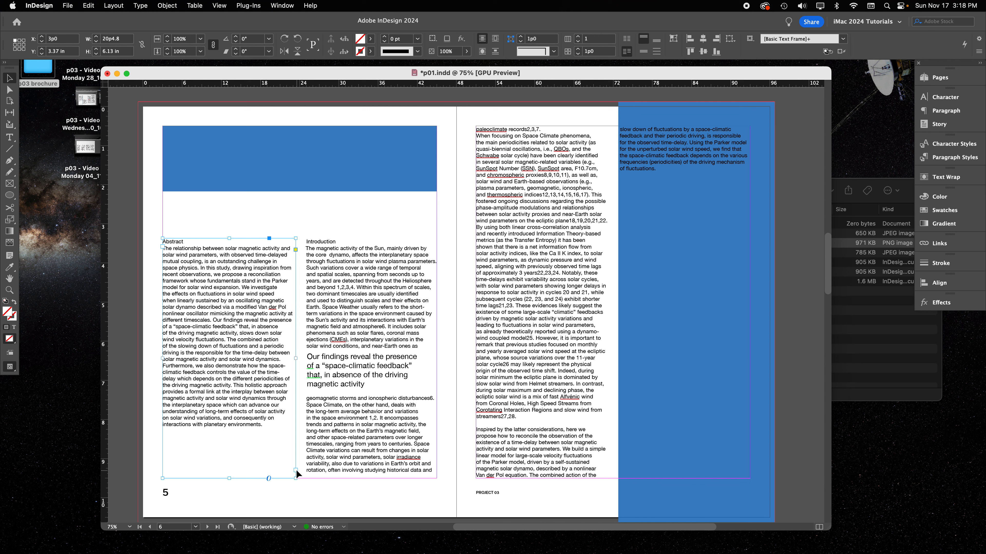
- Thread the Abstract frame into the Introduction frame and add a blank line before the Introduction heading
left_click(296, 469)
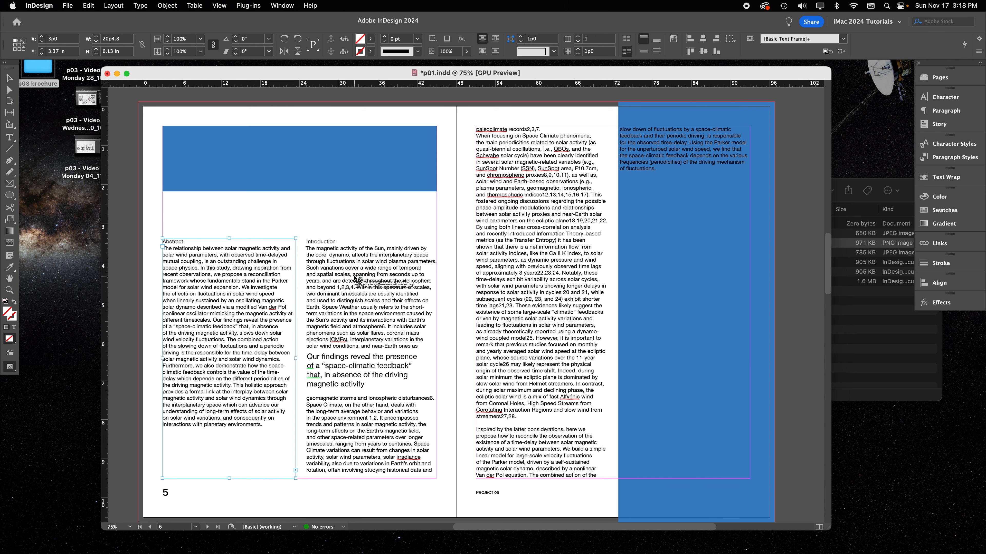
left_click(357, 285)
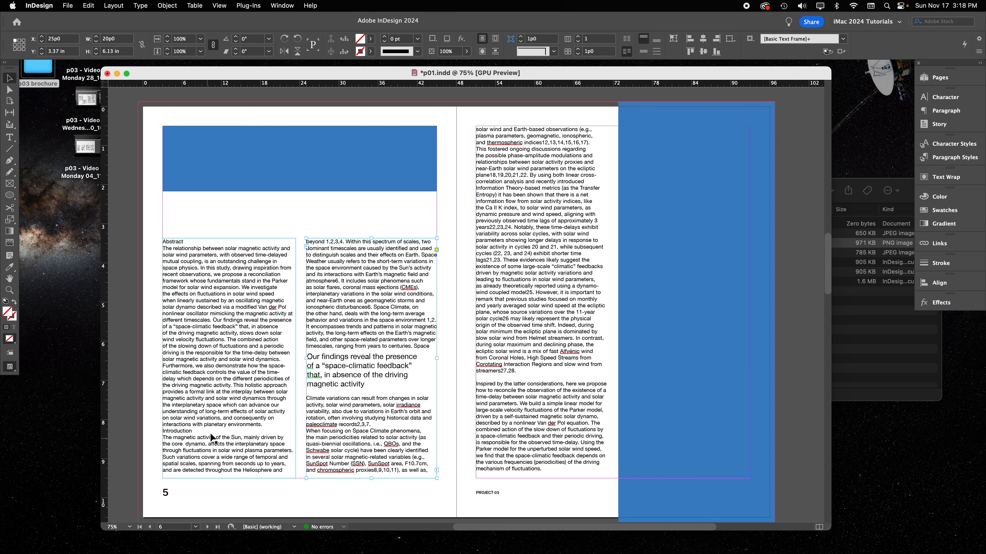
double_click(251, 424)
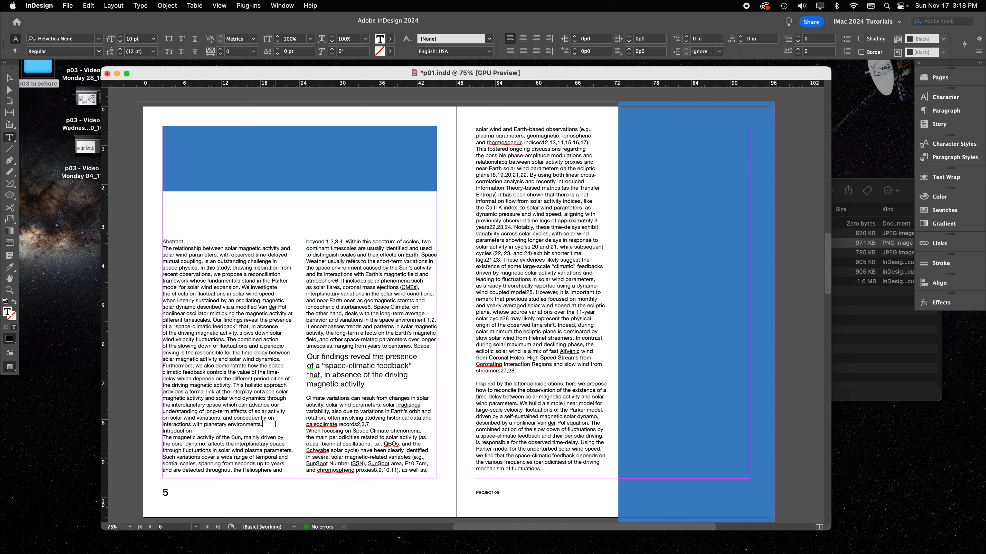
key("Return")
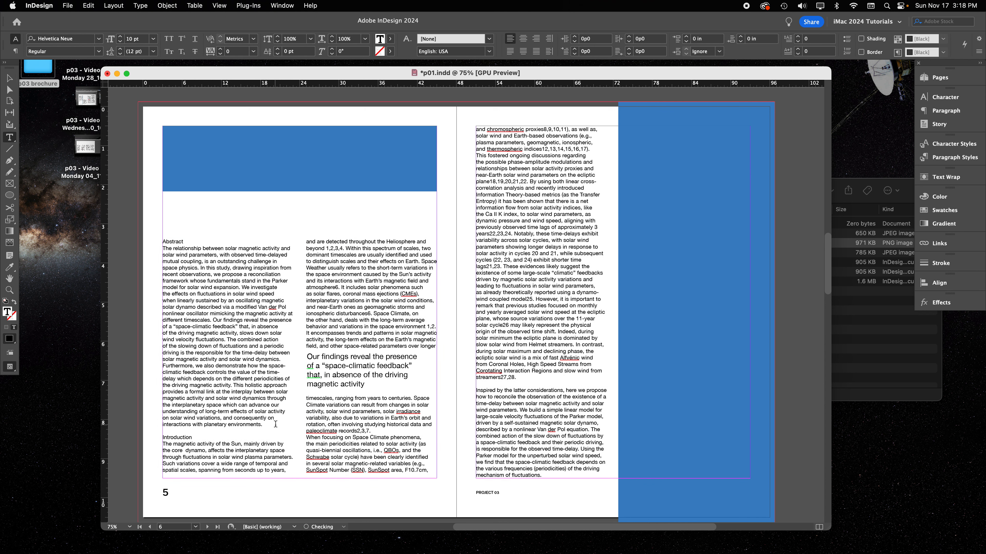
- Delete the empty text frame over the blue band on page 6
left_click(11, 80)
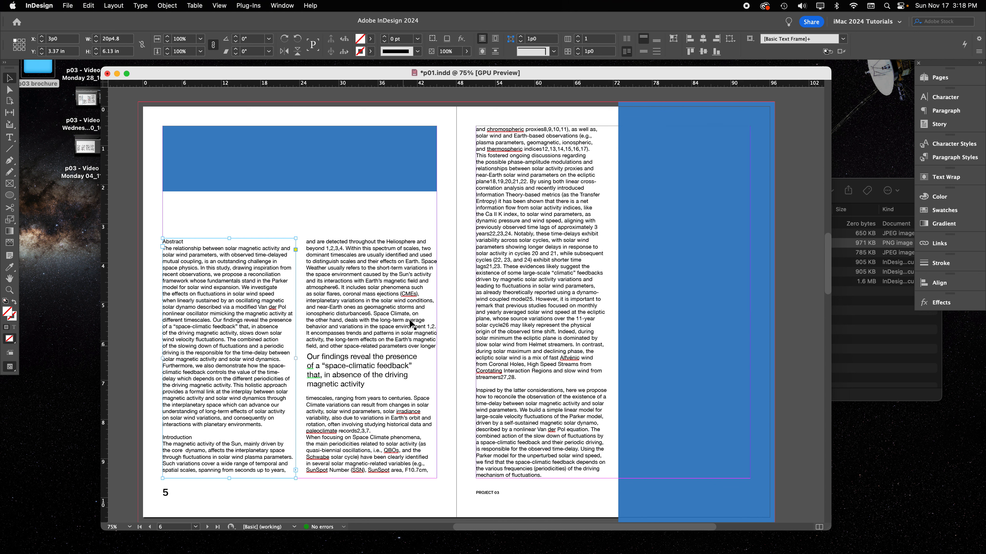
left_click(715, 196)
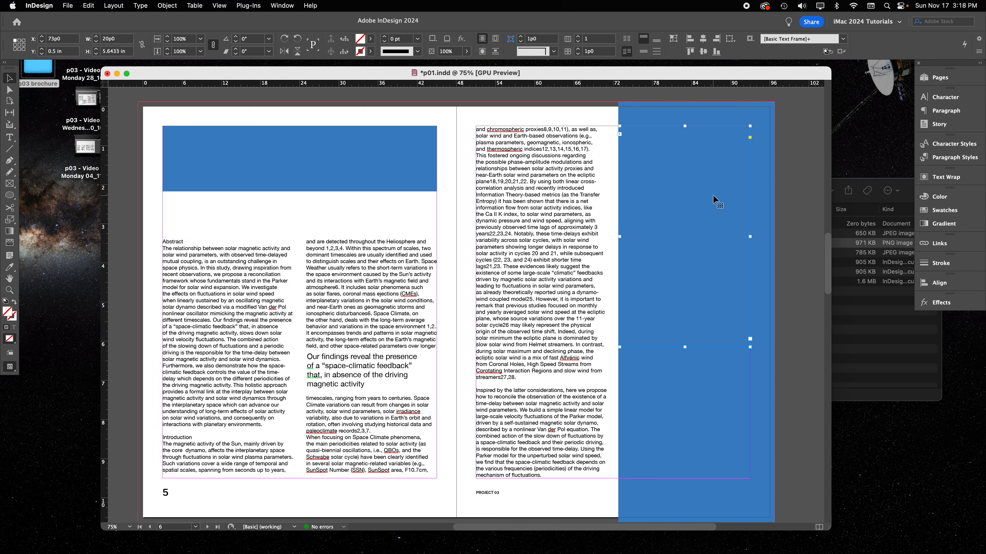
key("Delete")
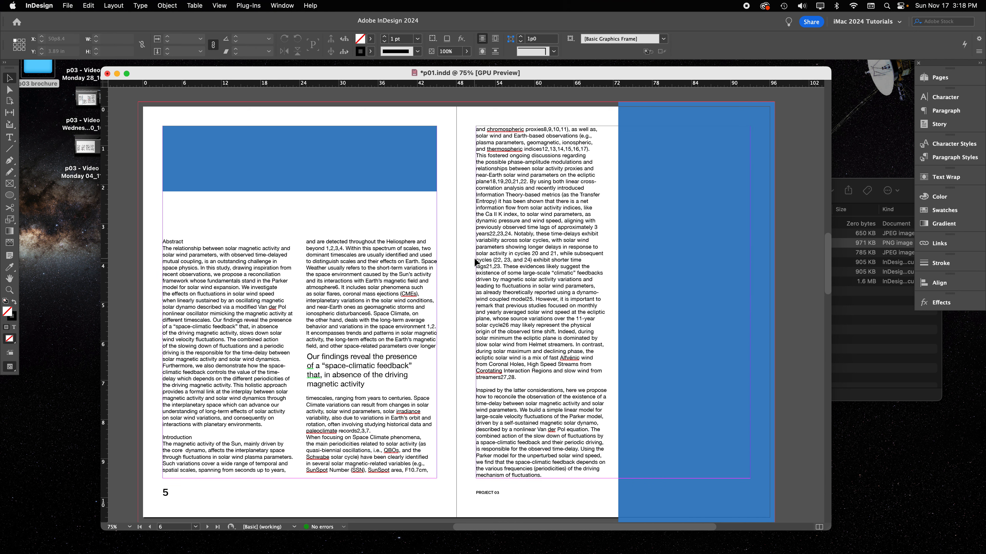
- Undo the frame deletion, the blank line and the threading between the Abstract and the Introduction
key("super+z")
key("super+z")
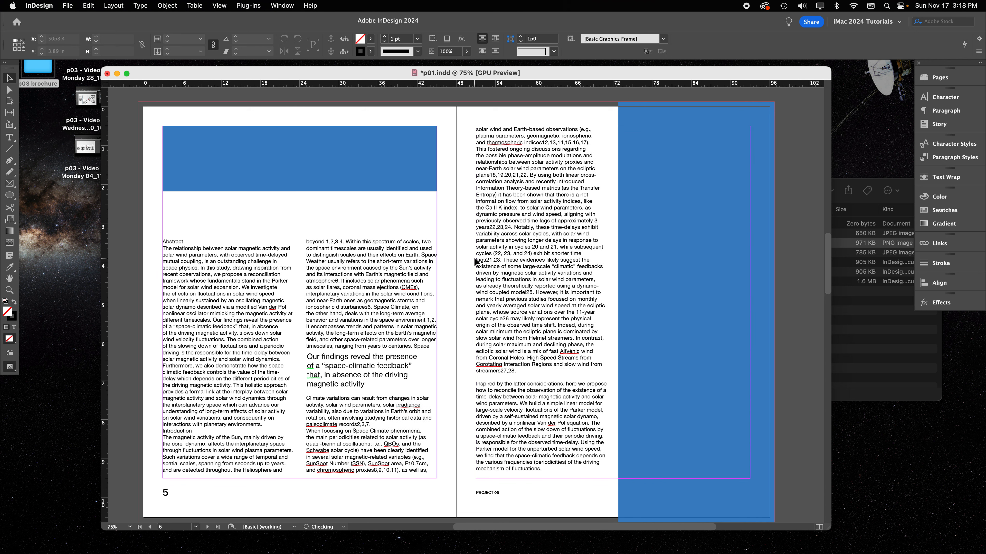
key("super+z")
key("Escape")
left_click(454, 223)
- Shorten the Introduction frame to about 1.07 in and place it below the Abstract, moving page 6's first column into page 5's second column
left_click(388, 313)
left_click_drag(371, 238, 373, 437)
left_click_drag(327, 458, 184, 458)
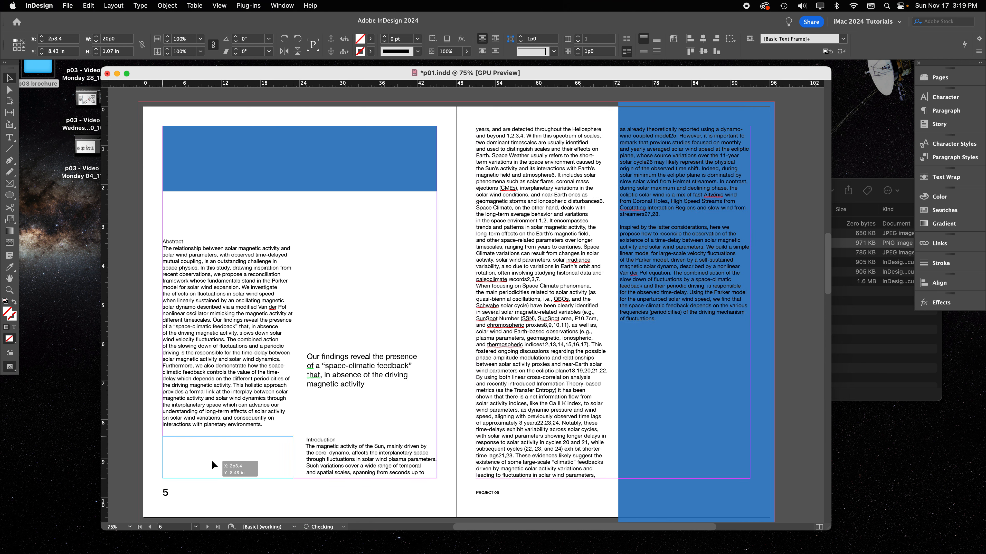
left_click_drag(504, 249, 376, 248)
- Lower the top of page 5's second column to the Abstract's top, and make page 6's second frame its full-height first column
left_click_drag(371, 125, 388, 240)
left_click(682, 188)
left_click_drag(682, 187, 539, 188)
left_click_drag(540, 347, 541, 478)
- Raise the Introduction frame's top edge to about Y 8.29 in, directly beneath the Abstract text
left_click(232, 466)
left_click_drag(228, 437, 228, 431)
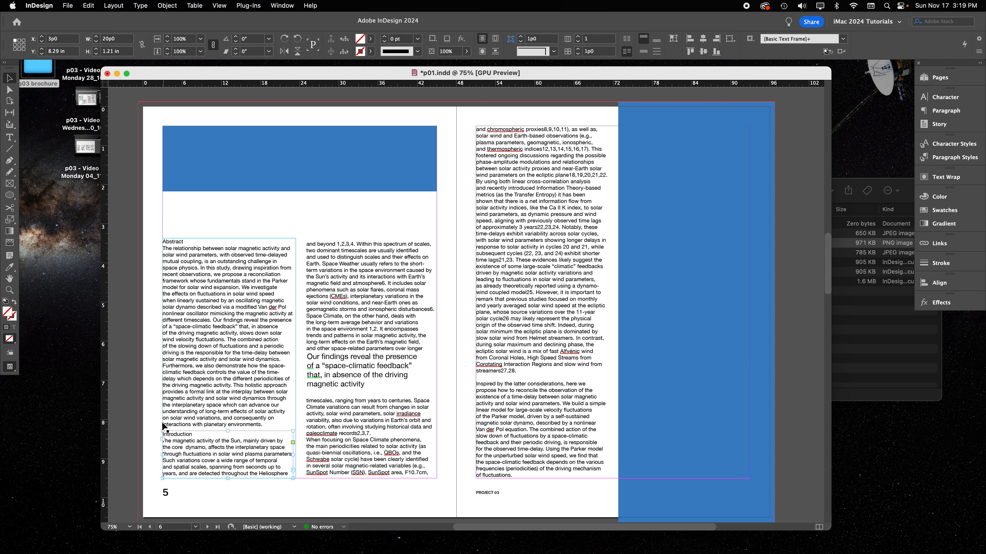
left_click(147, 413)
left_click(314, 401)
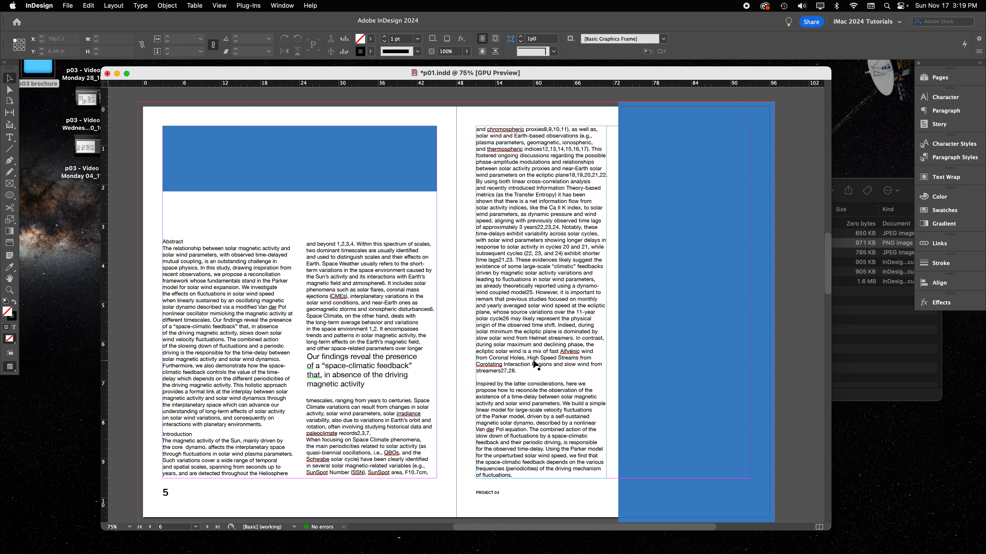
left_click(258, 466)
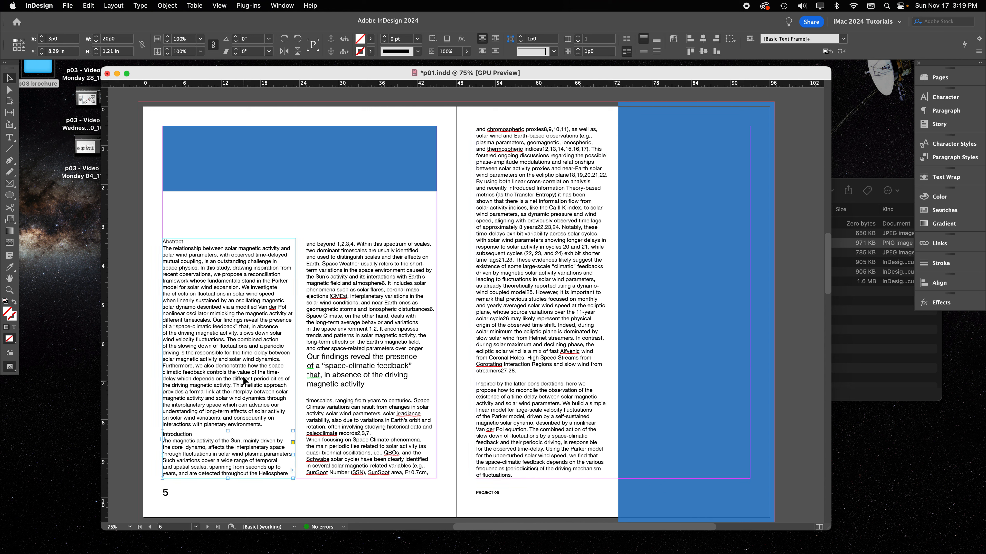
left_click(331, 492)
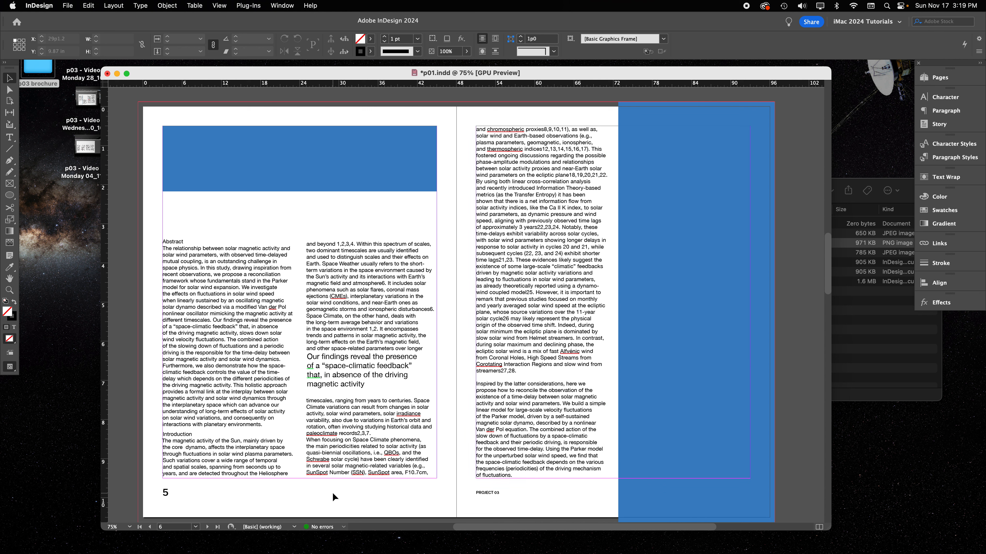
- Undo the column reflow back to the tall blue placeholder above the side-by-side Abstract and Introduction columns on page 5
key("super+z")
key("super+z")
key("super+z")
key("super+z")
key("super+z")
key("super+z")
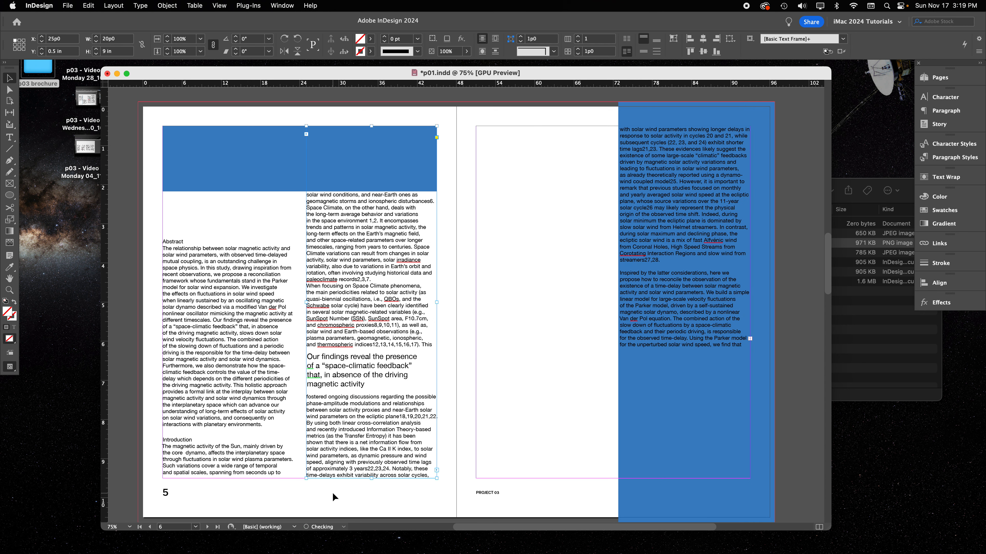
key("super+z")
key("super+z")
key("super+z")
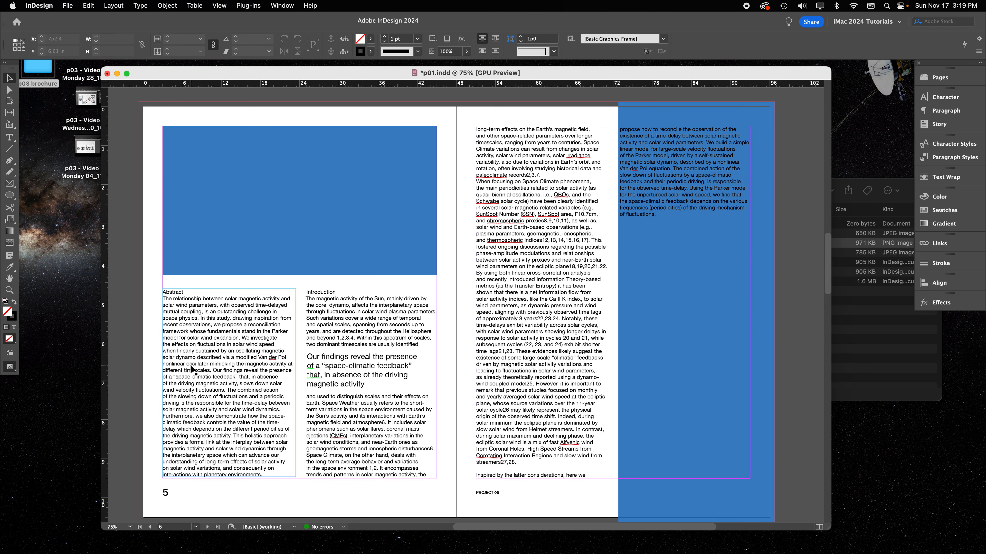
- Move the pull quote from page 5's second column into page 6's first column, roughly level with the Introduction heading
left_click(173, 310)
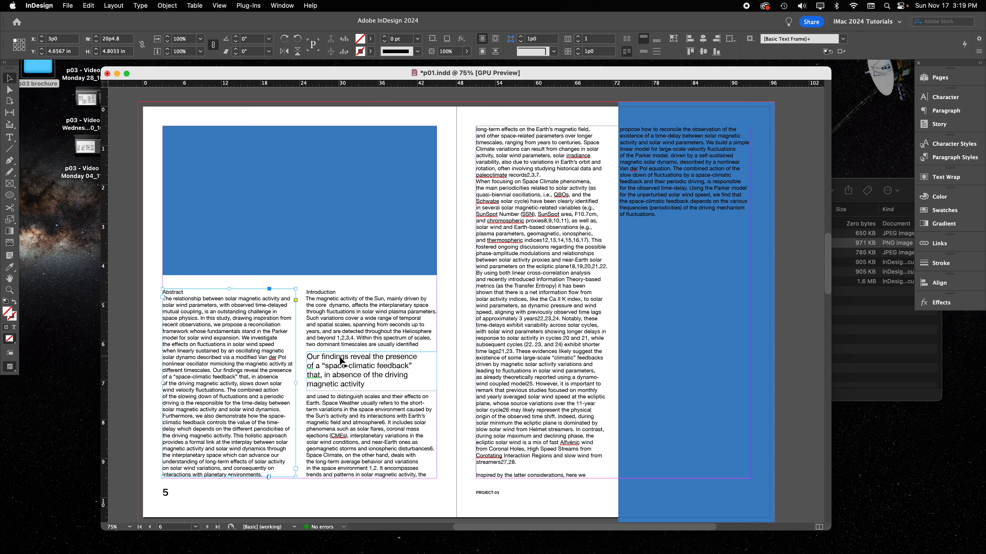
left_click_drag(340, 363, 506, 307)
left_click(446, 442)
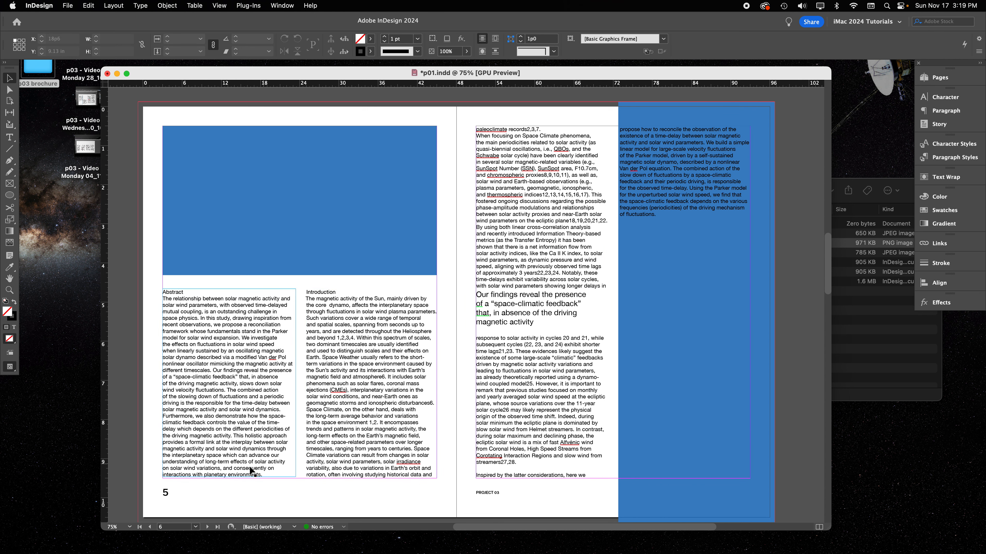
double_click(226, 344)
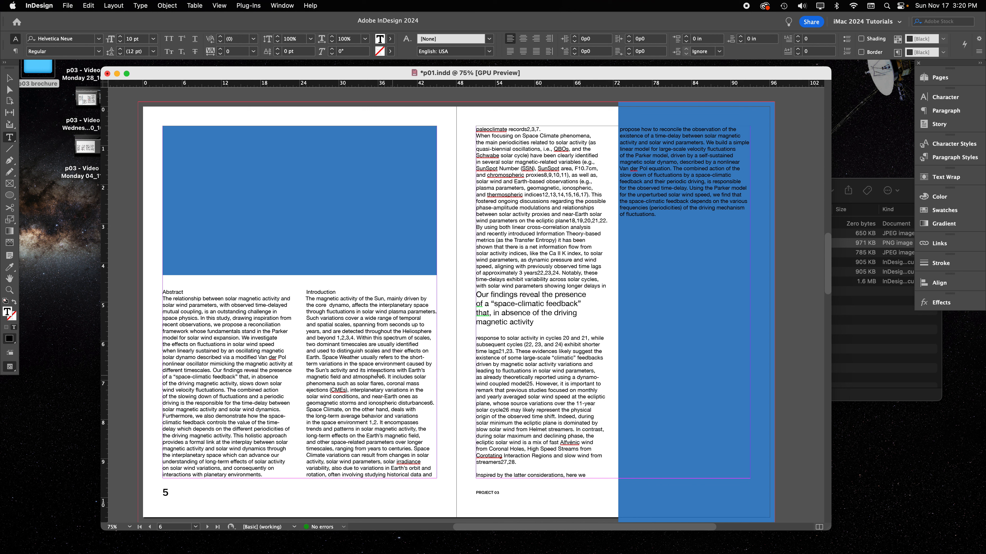
left_click(10, 78)
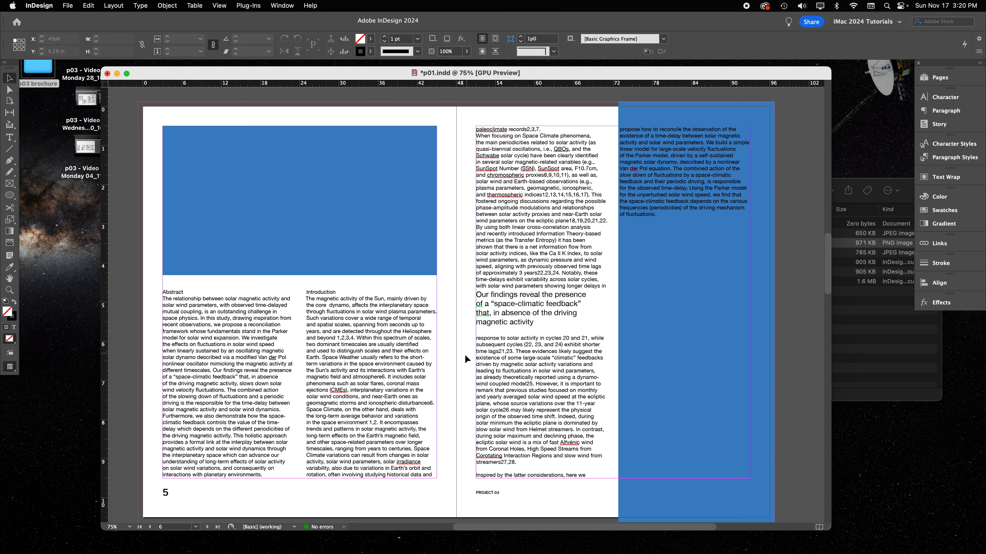
left_click(224, 328)
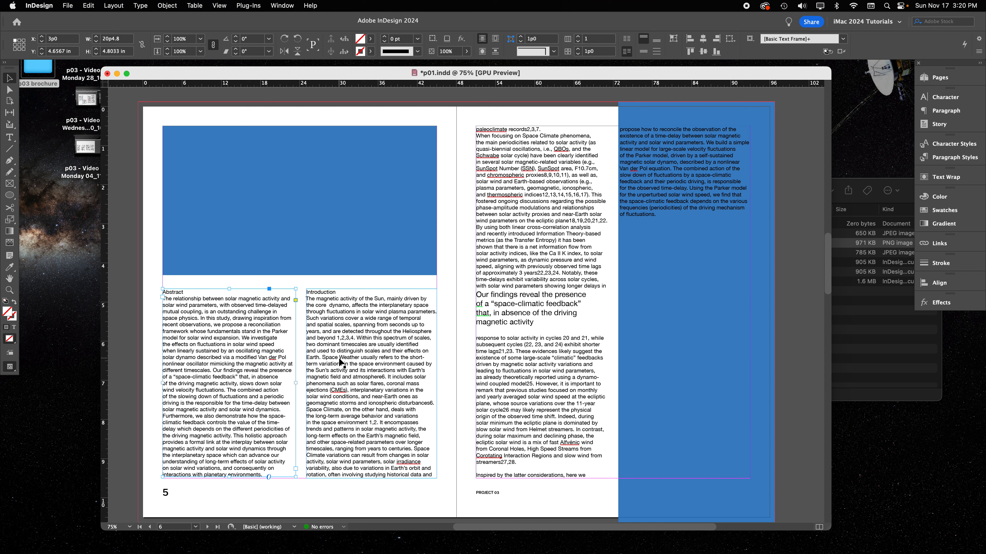
left_click(455, 326)
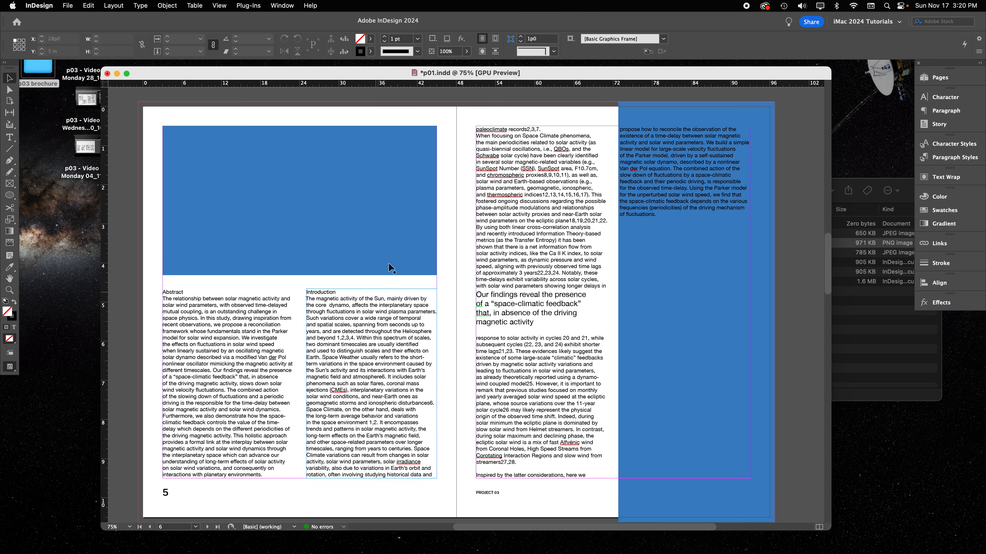
- Start exporting the document as Adobe PDF (Print) under the name p01 in the p03 brochure folder
scroll(316, 178, "down", 5)
scroll(316, 178, "up", 10)
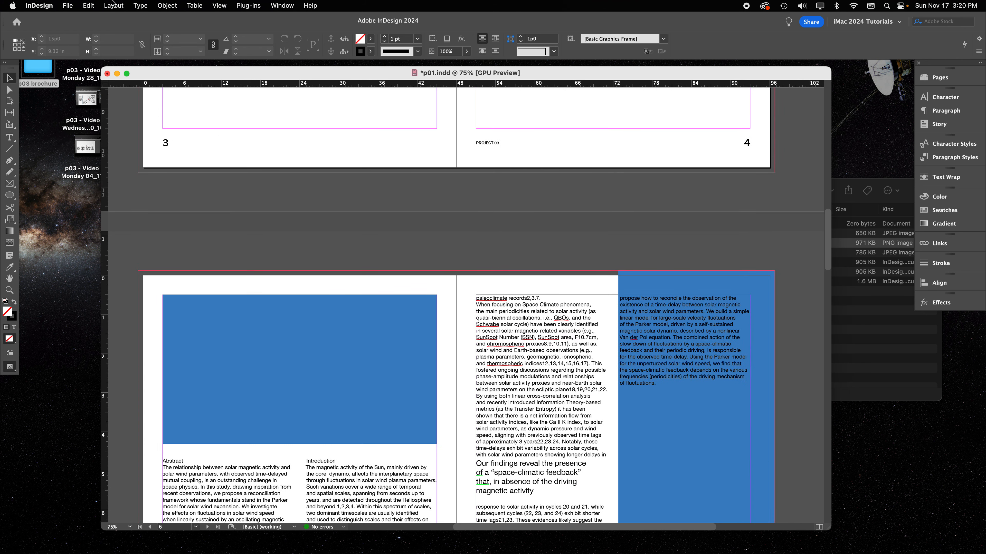
left_click(69, 5)
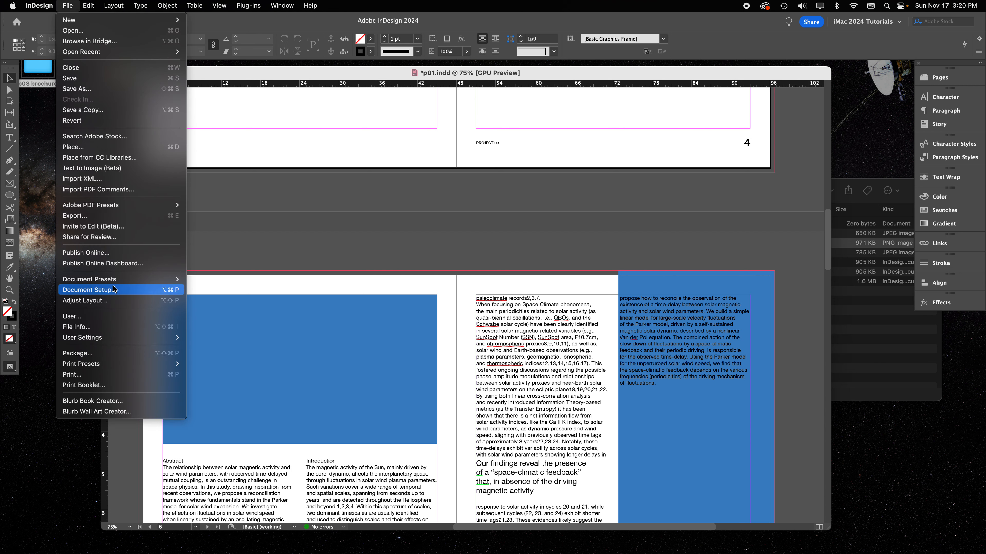
left_click(108, 218)
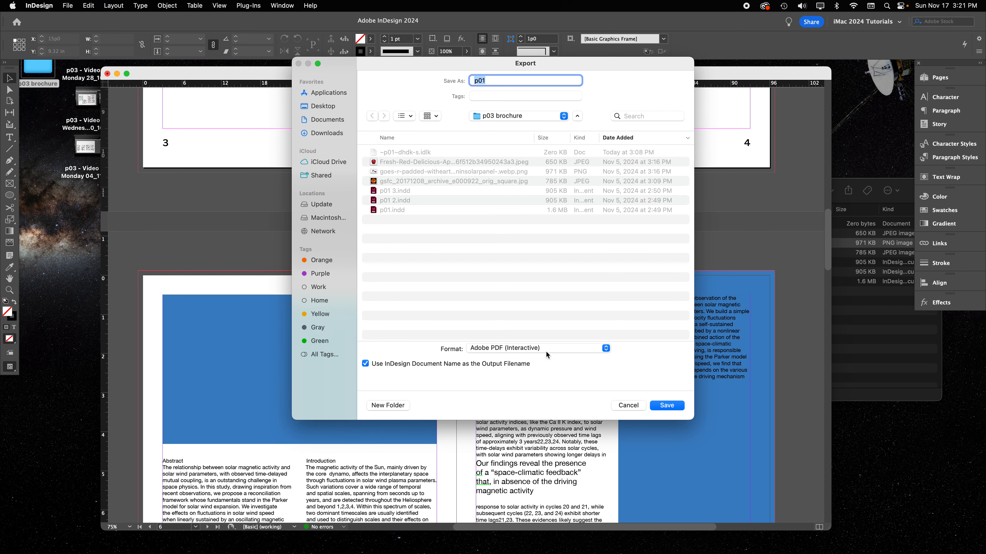
left_click(547, 355)
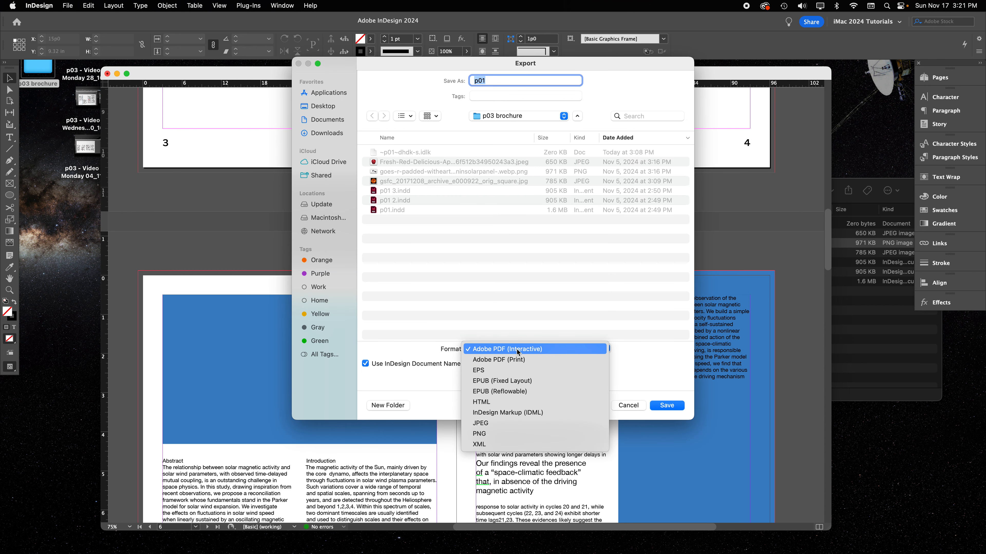
left_click(502, 362)
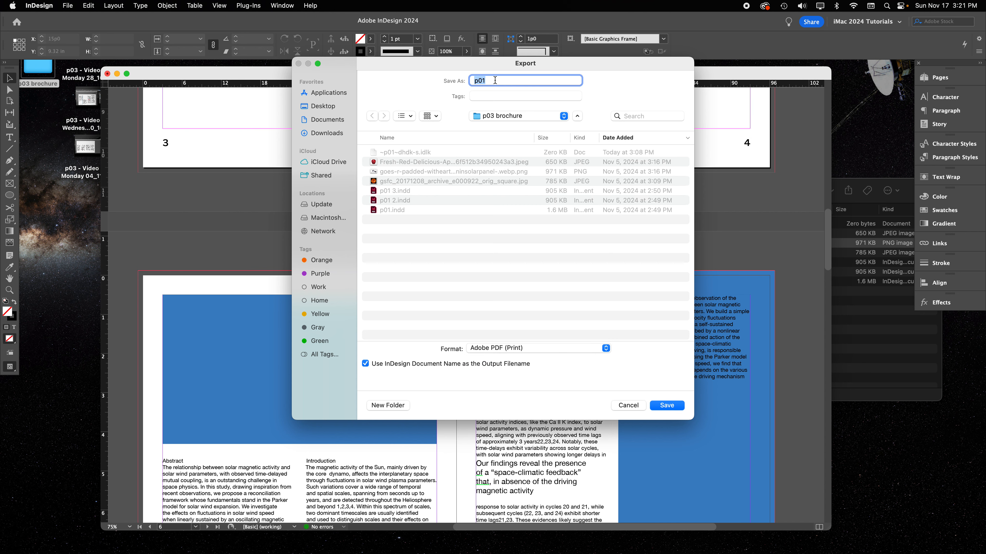
left_click(671, 408)
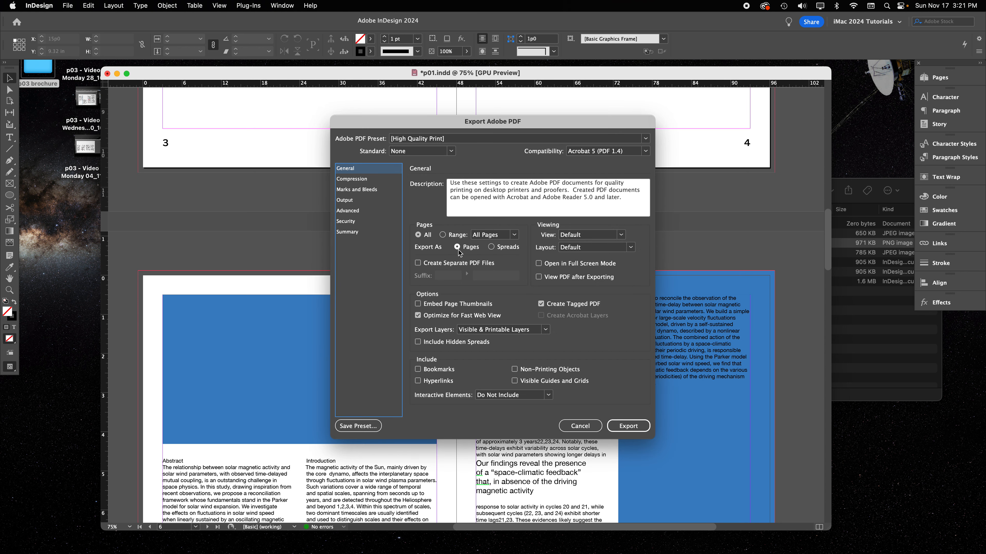
- Export the PDF as spreads with crop marks and the document bleed settings
left_click(491, 247)
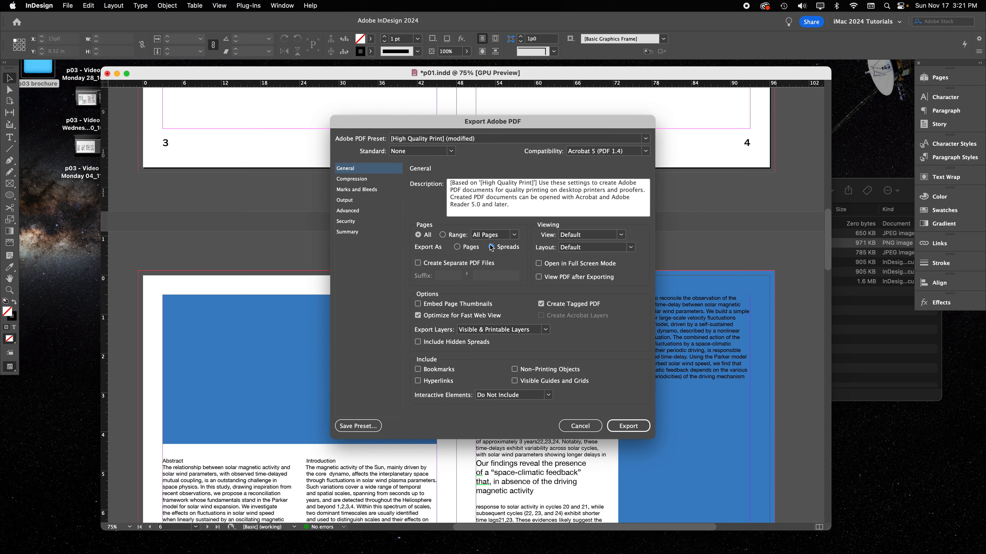
left_click(362, 190)
left_click(425, 206)
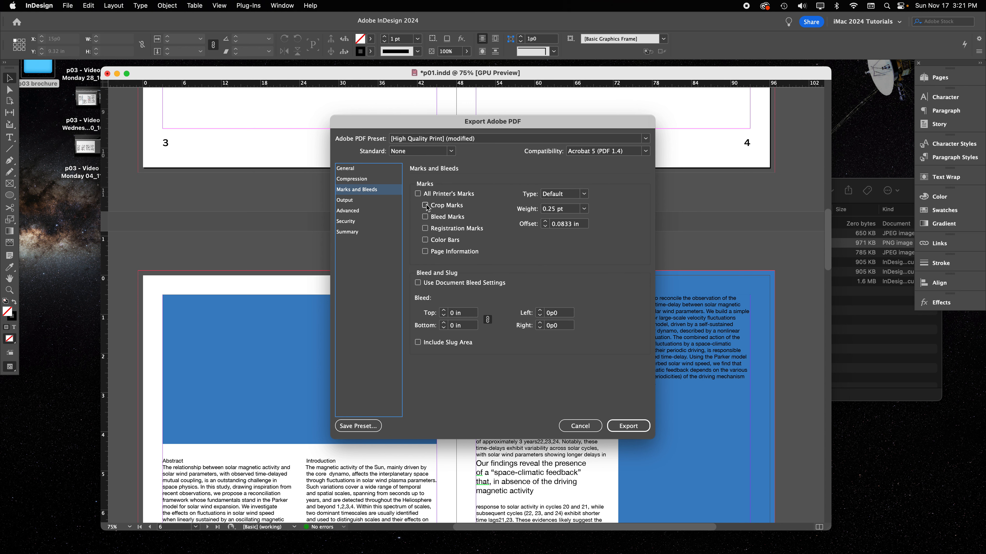
left_click(418, 283)
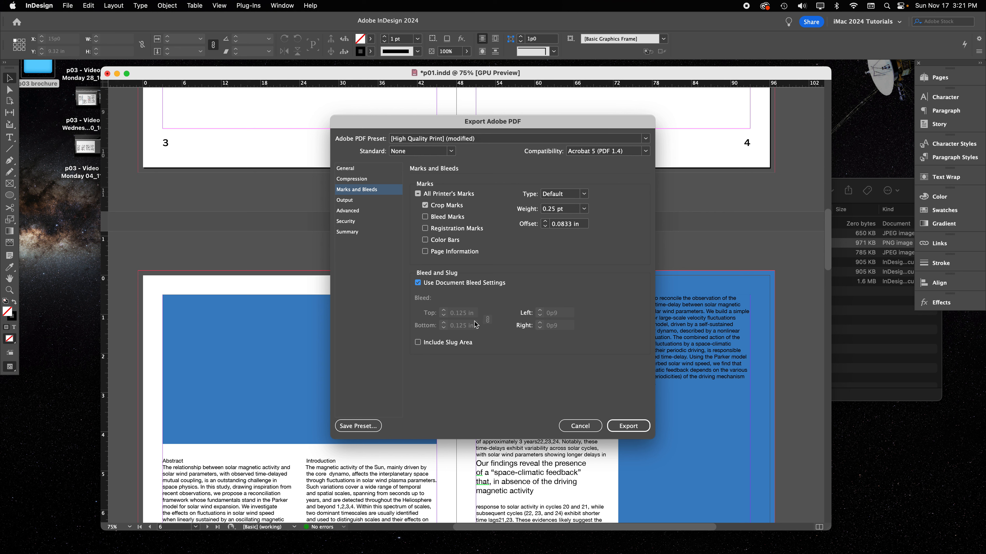
left_click(641, 430)
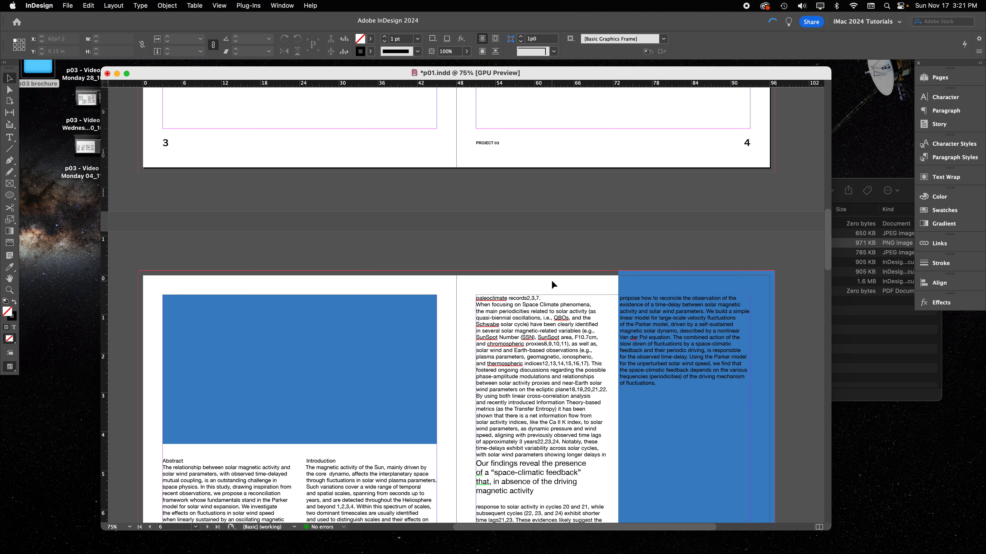
- Switch to the p03 brochure folder in Finder and open a quick preview of p01.pdf
left_click(889, 351)
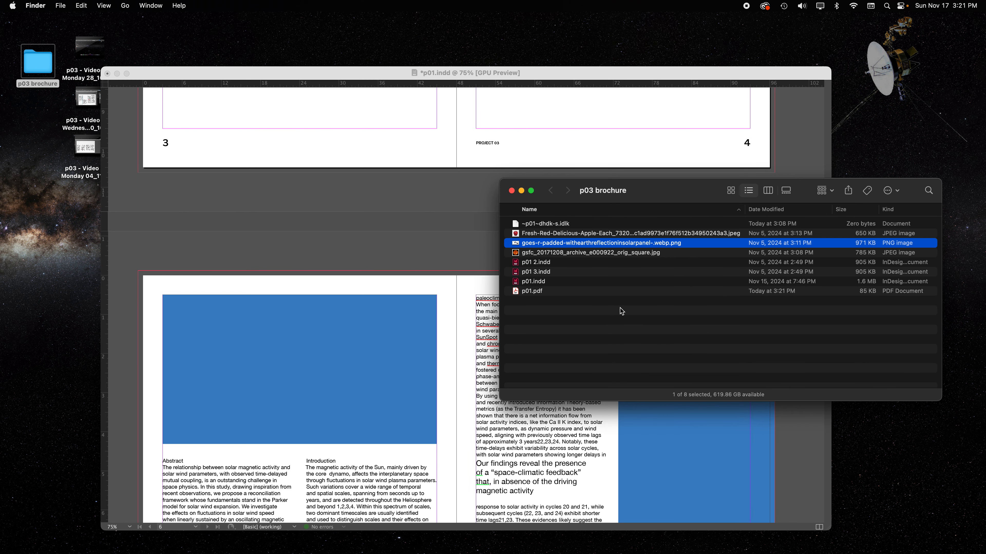
left_click(583, 291)
key("space")
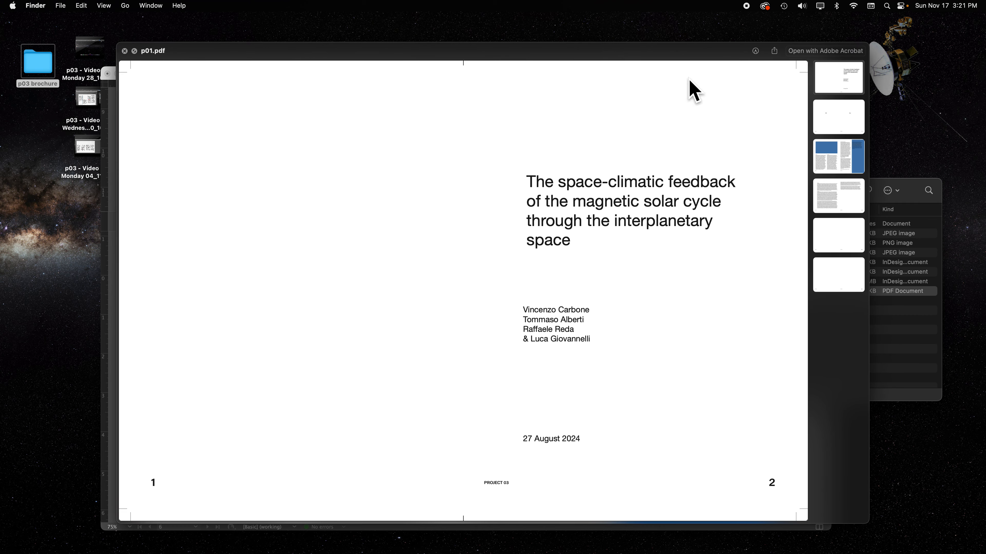
- Examine the spreads, crop marks and blue placeholder bleed in the p01.pdf preview, and close it
scroll(372, 336, "down", 3)
scroll(371, 336, "down", 20)
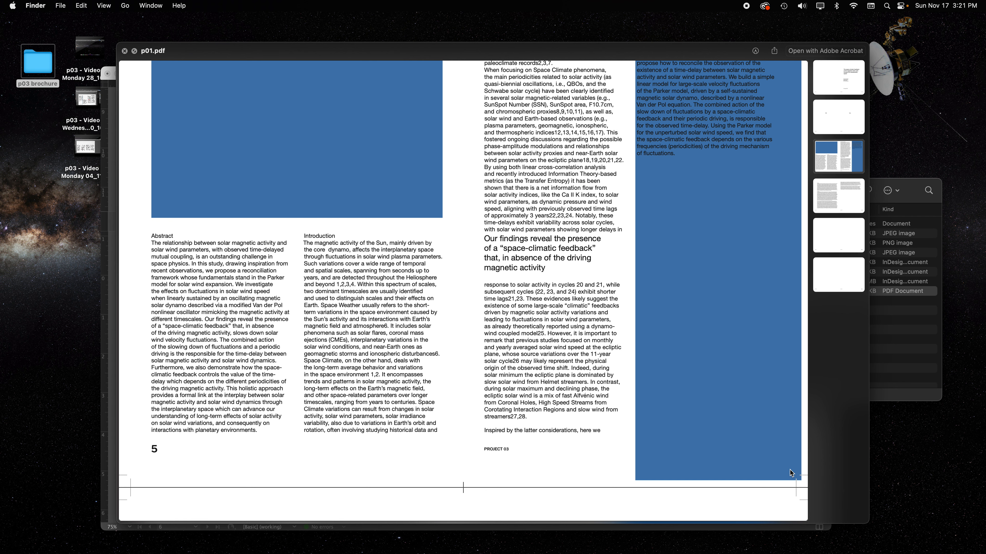
scroll(718, 325, "up", 2)
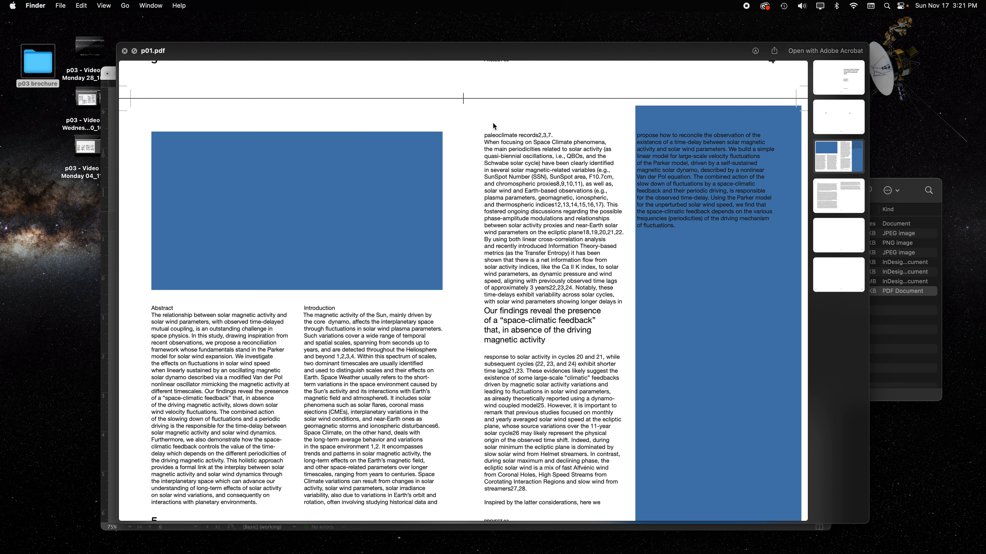
scroll(458, 117, "up", 6)
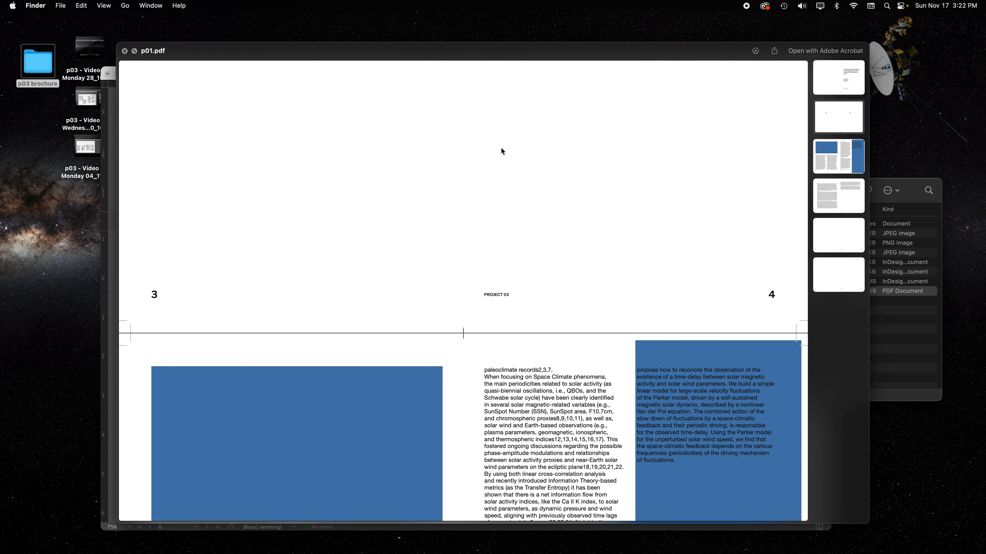
scroll(501, 151, "up", 14)
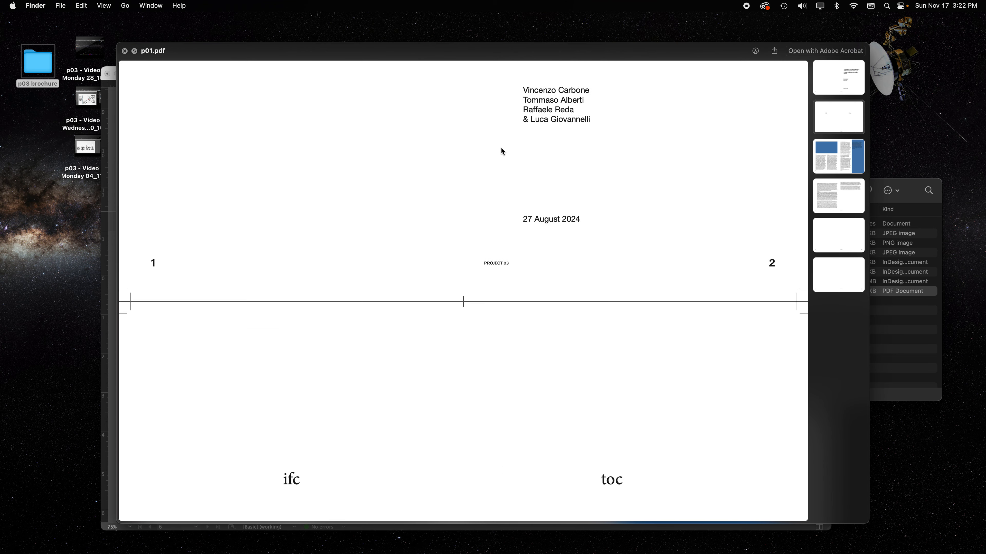
scroll(501, 151, "down", 12)
scroll(502, 150, "down", 10)
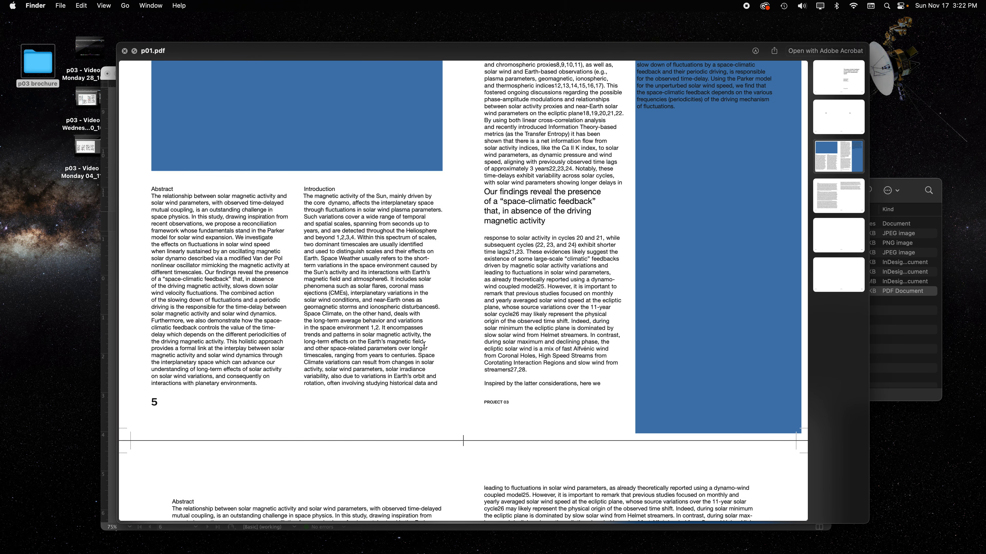
left_click(124, 51)
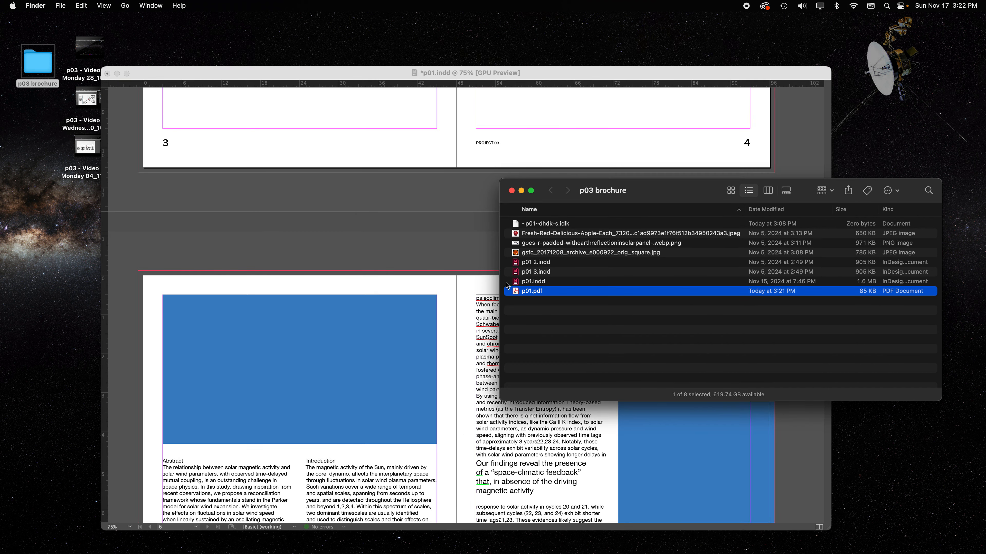
- Switch back to InDesign and format the Abstract heading on page 5 as 13 pt Bold
left_click(418, 238)
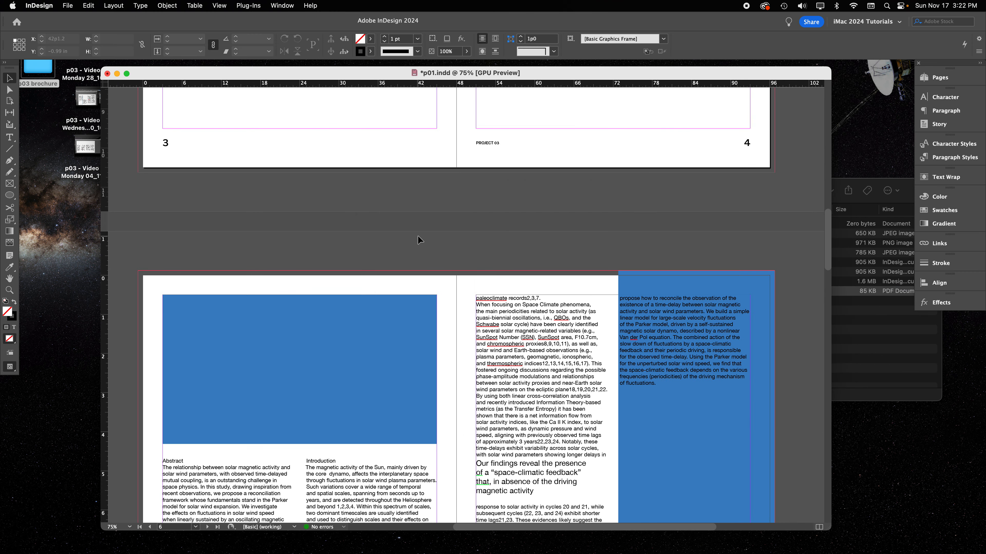
scroll(418, 238, "down", 8)
double_click(249, 231)
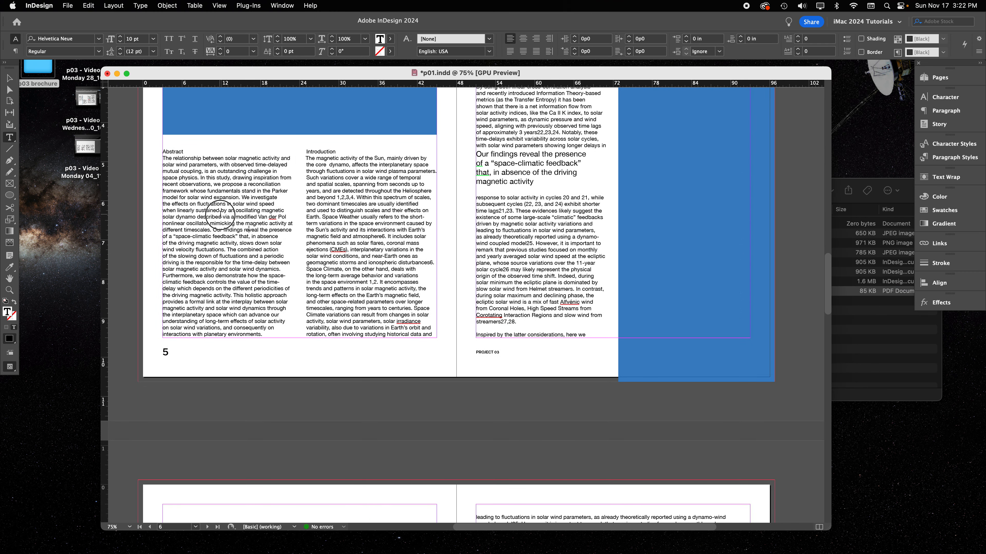
left_click_drag(222, 214, 245, 270)
double_click(188, 210)
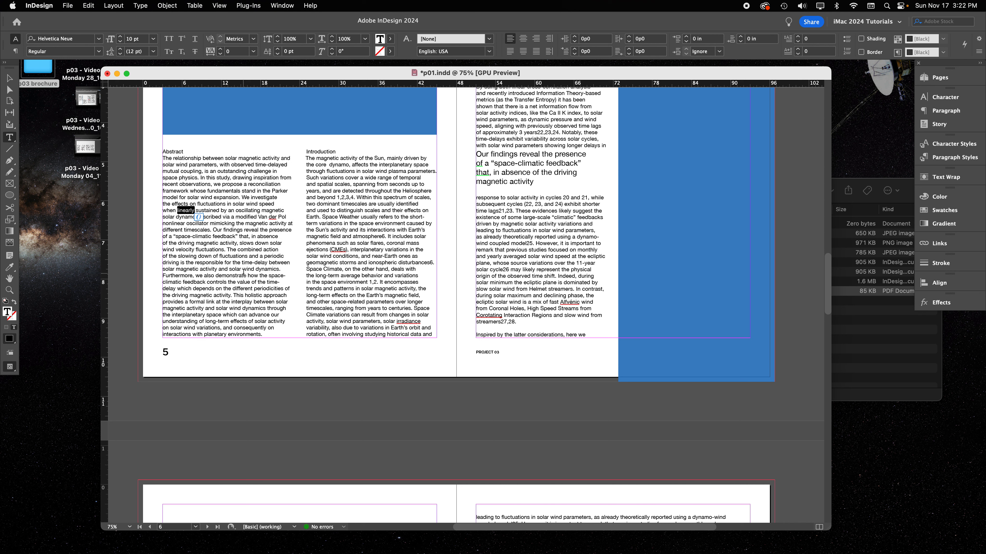
double_click(172, 152)
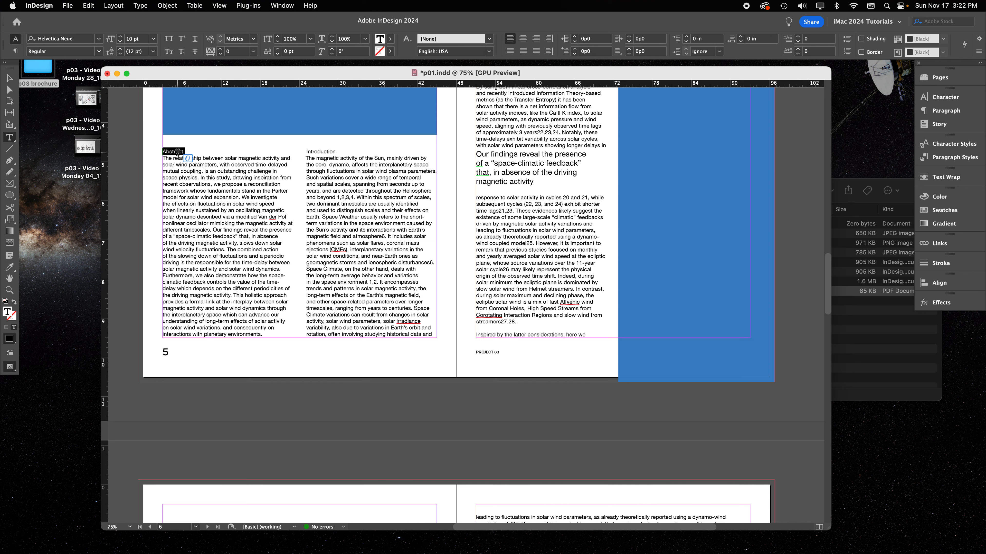
left_click(119, 36)
left_click(120, 37)
left_click(120, 37)
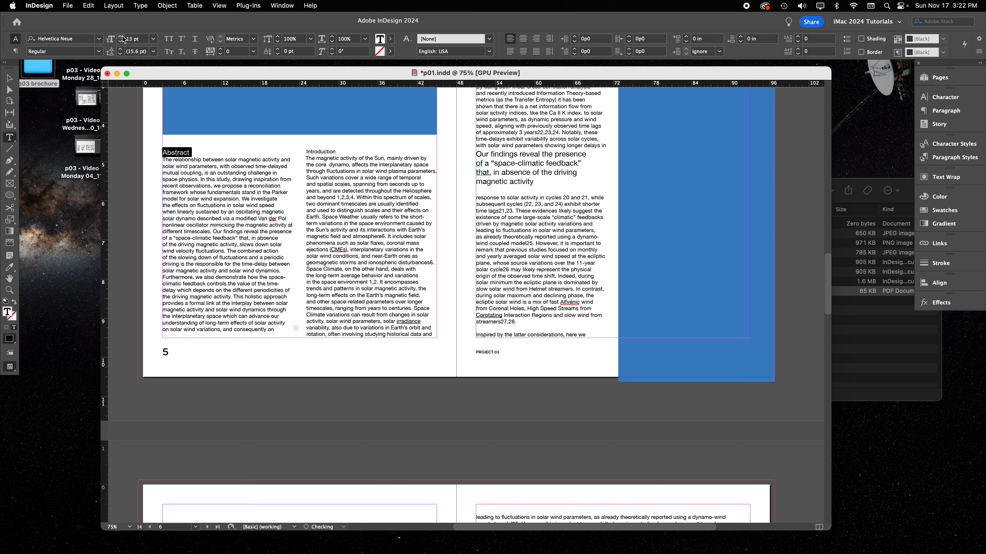
left_click(98, 51)
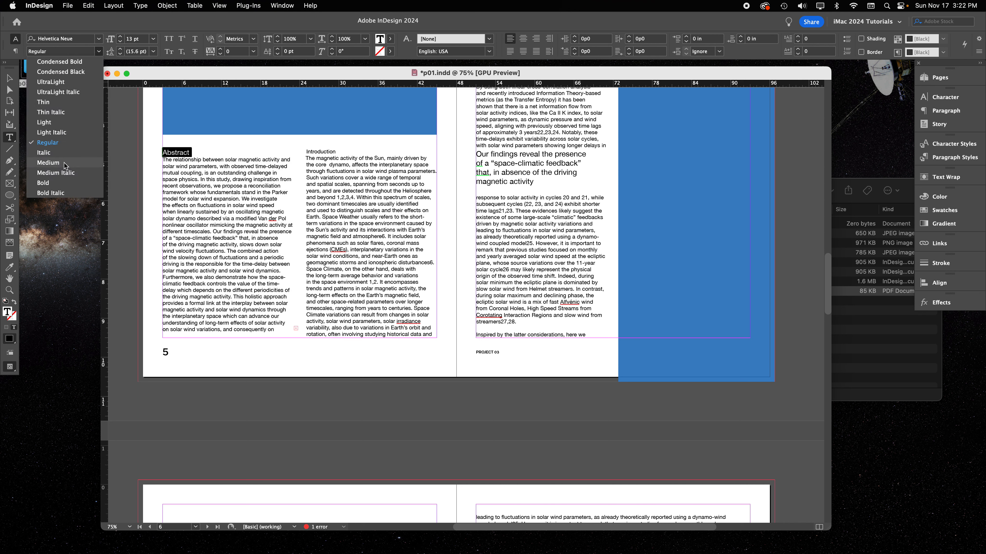
left_click(54, 182)
- Copy the Abstract heading's formatting onto the Introduction heading with the Eyedropper tool
double_click(321, 151)
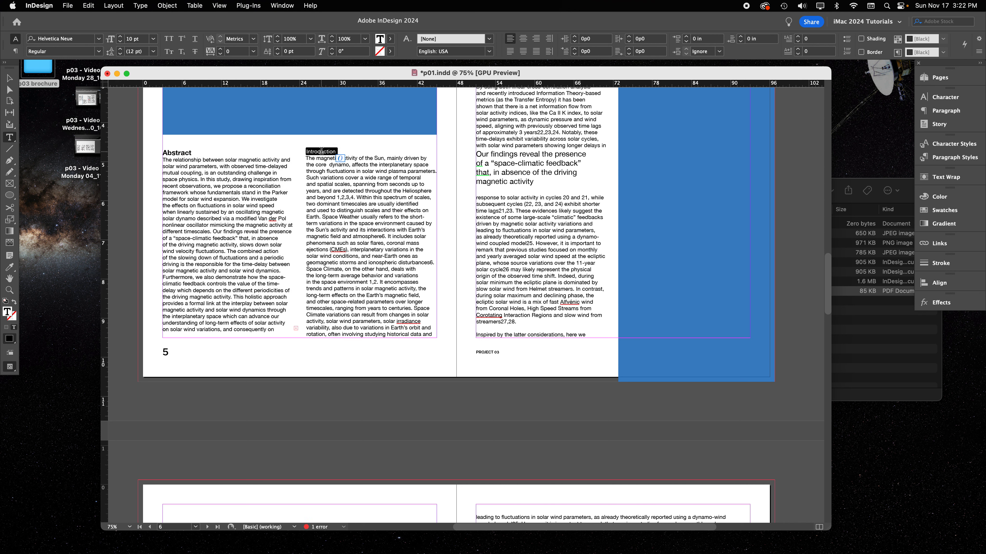
left_click(10, 267)
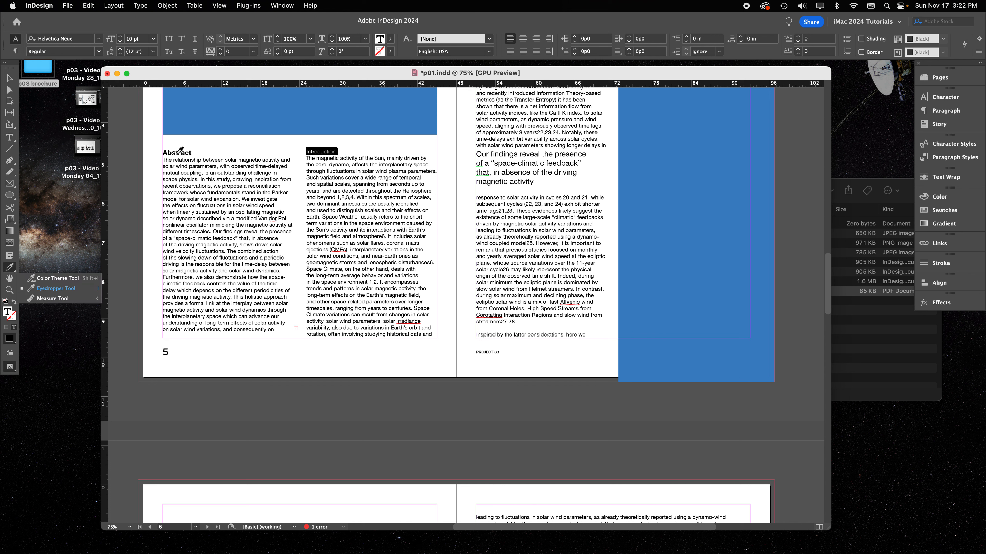
left_click(179, 149)
- Nudge the pull quote frame on page 6 slightly down to even out its spacing between the body text blocks
left_click(9, 78)
left_click(516, 171)
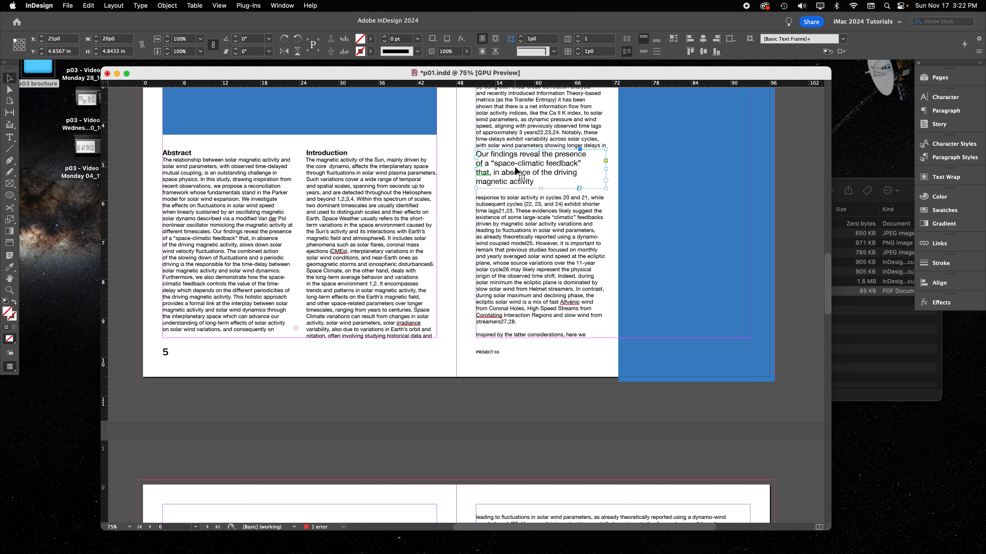
triple_click(516, 171)
left_click(516, 155)
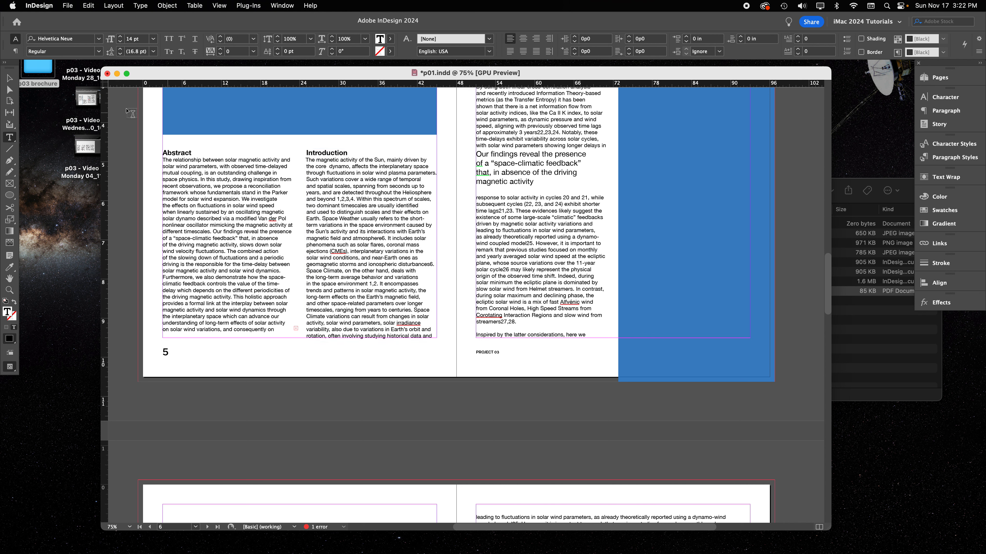
left_click(9, 78)
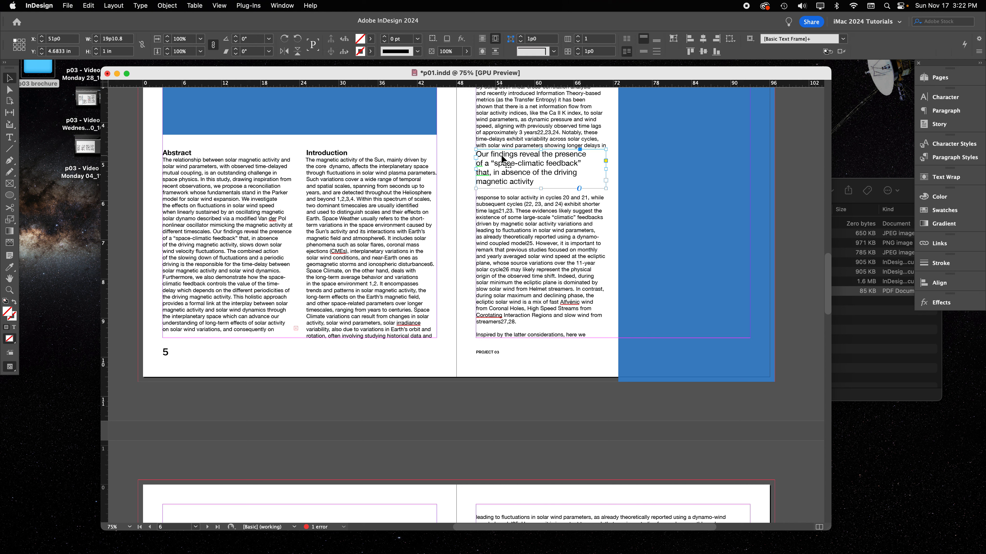
left_click_drag(504, 169, 504, 173)
left_click(448, 188)
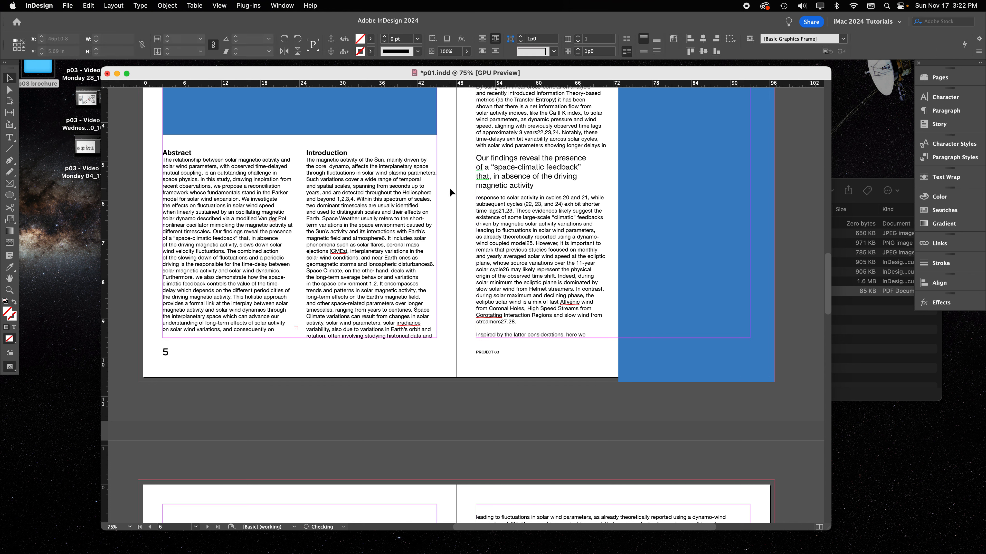
- Extend the Abstract text frame on page 5 down to the bottom margin so its last line fits
left_click(217, 234)
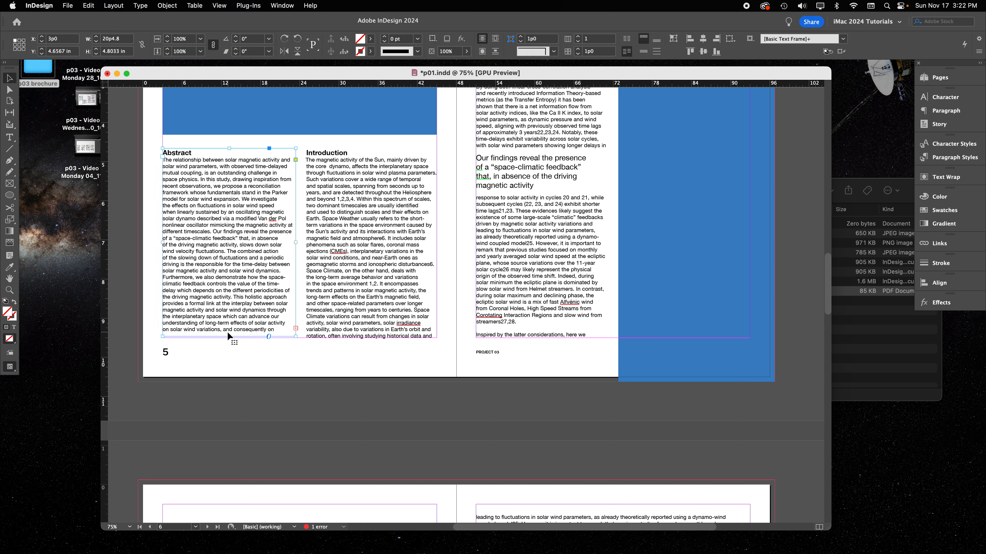
left_click_drag(229, 337, 229, 338)
left_click(282, 386)
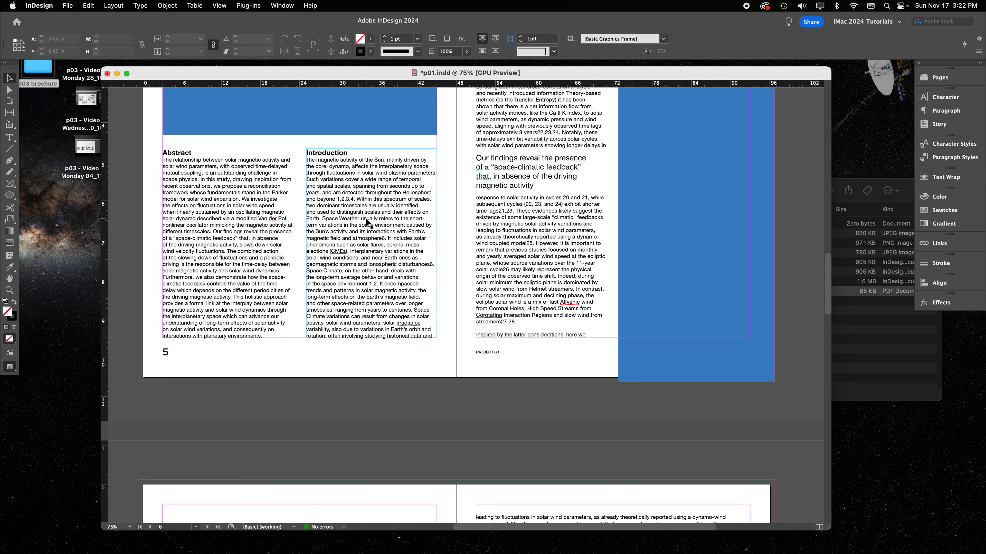
- Create a character style named Copy Text from the Abstract body paragraph on page 5, and check its basic formats
left_click(947, 144)
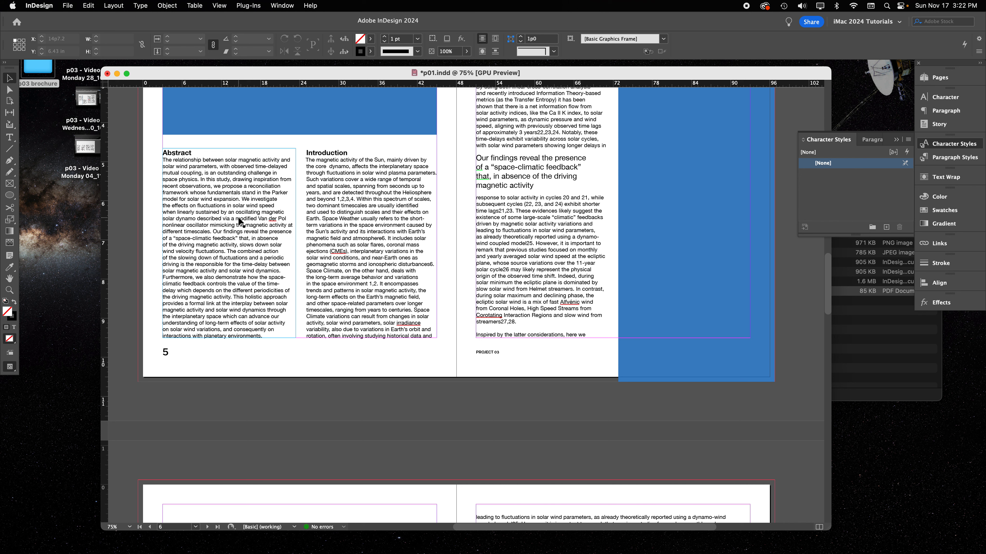
double_click(229, 221)
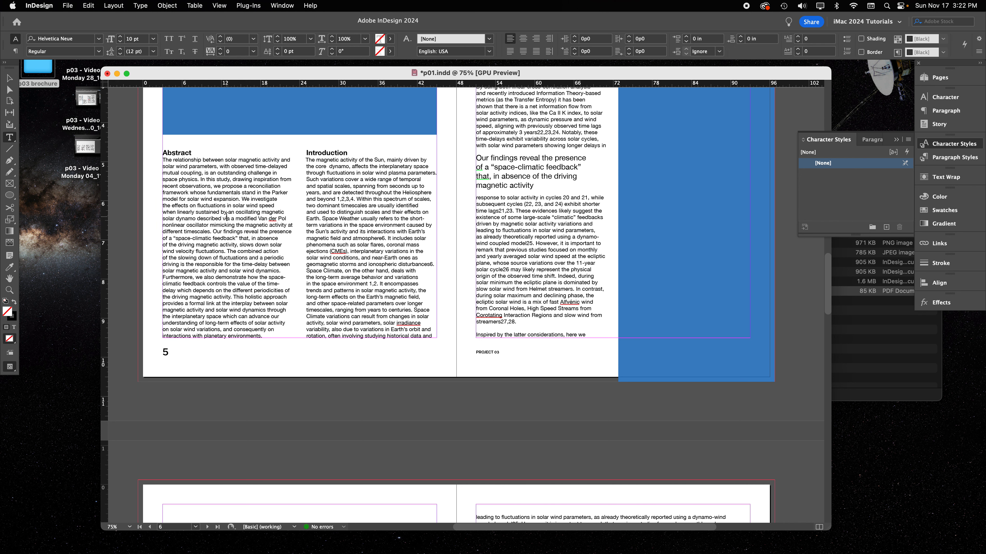
double_click(207, 212)
triple_click(208, 214)
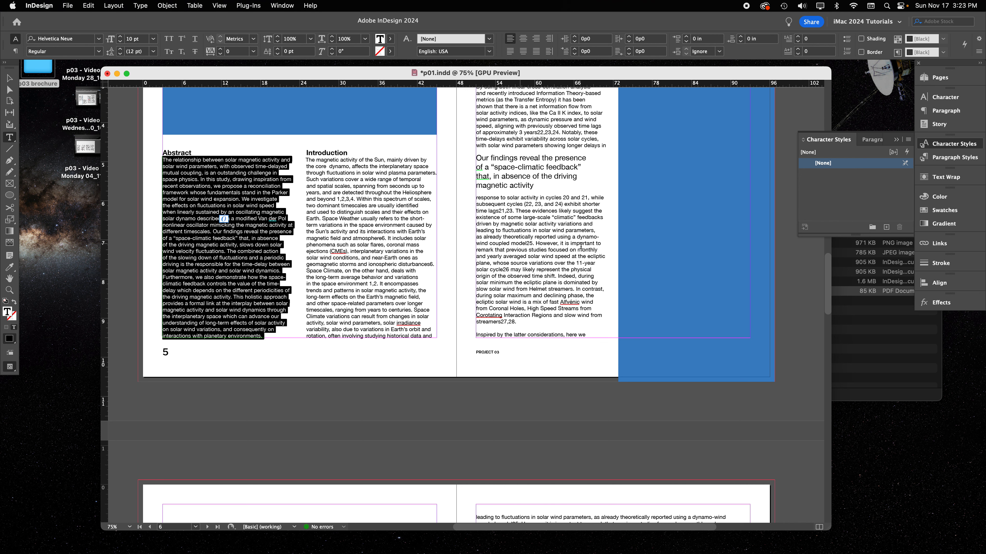
left_click(887, 227)
double_click(844, 175)
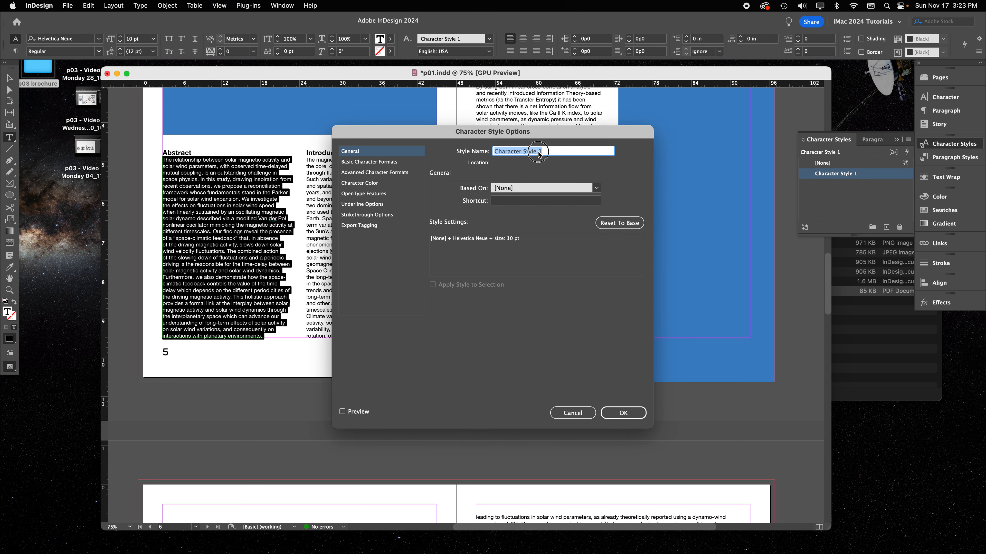
type("Copy Text")
left_click(368, 163)
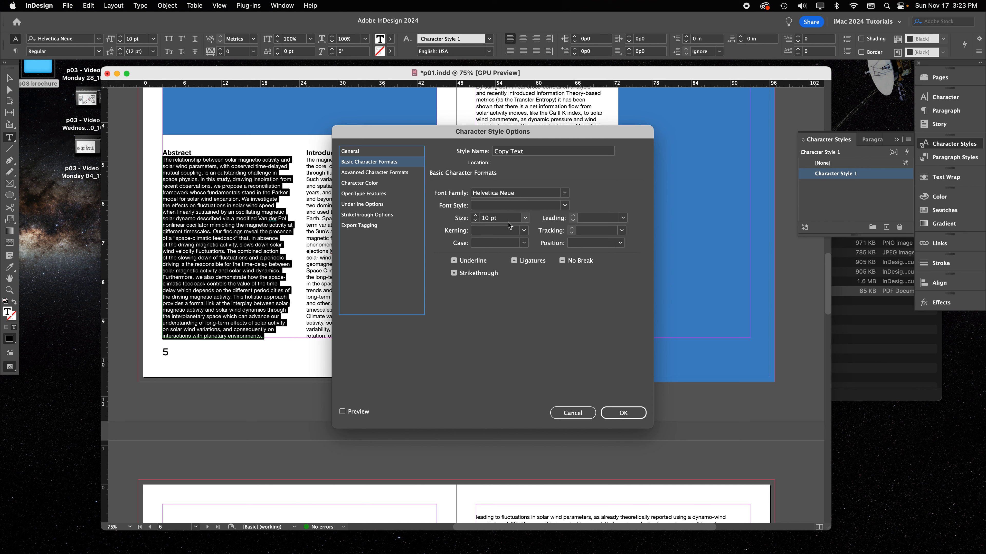
left_click(626, 414)
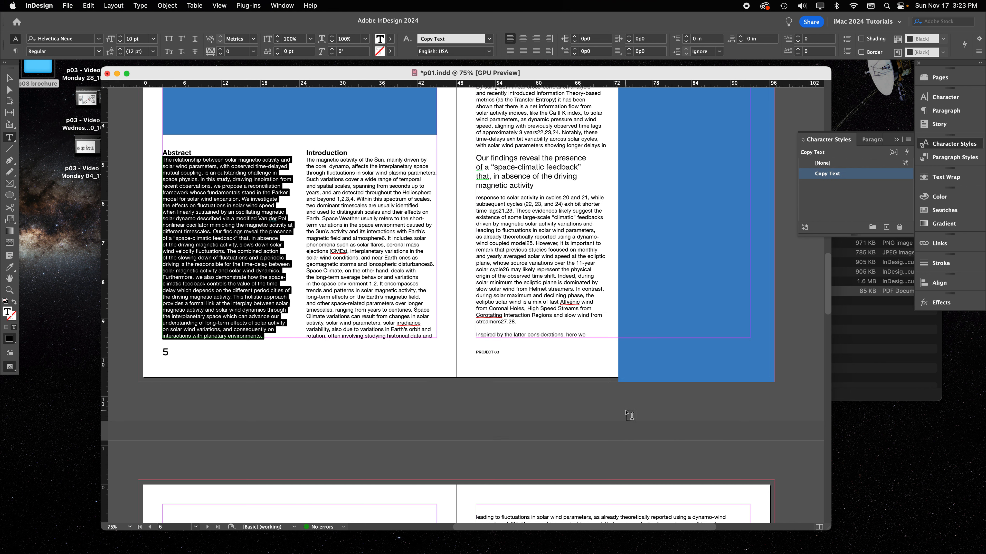
- Create a character style named Section Headers from the Abstract heading on page 5, and check its basic formats
double_click(183, 151)
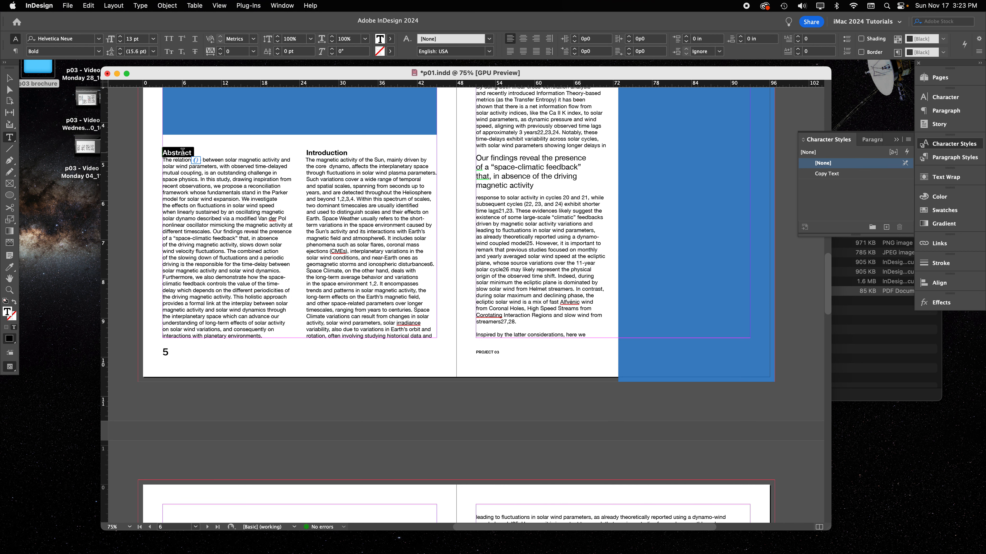
left_click(886, 227)
double_click(839, 184)
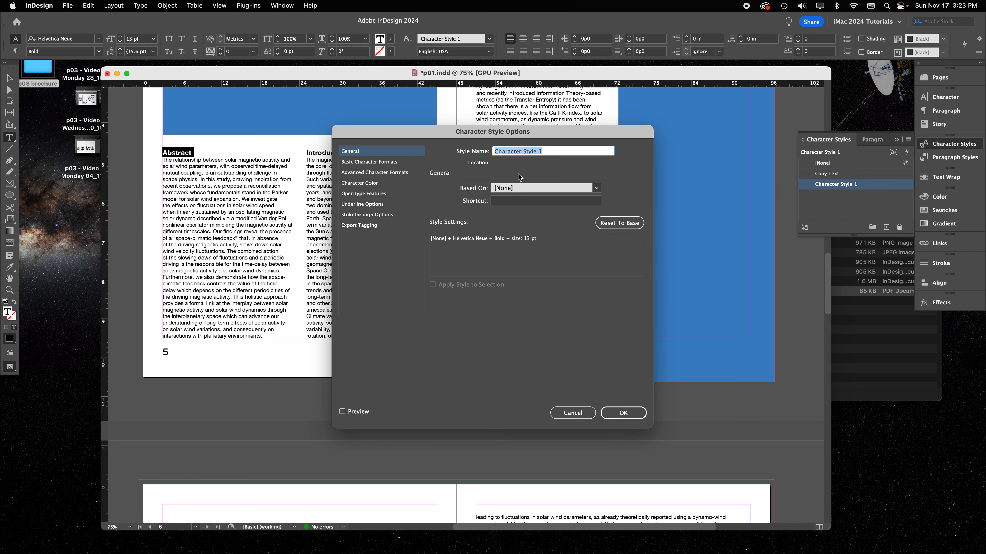
type("Section Headers")
left_click(378, 162)
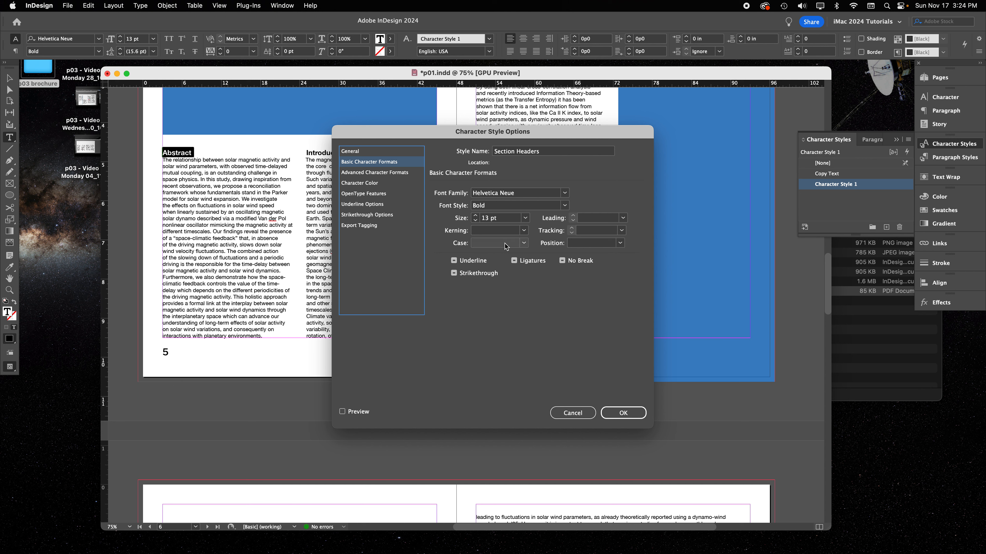
left_click(623, 413)
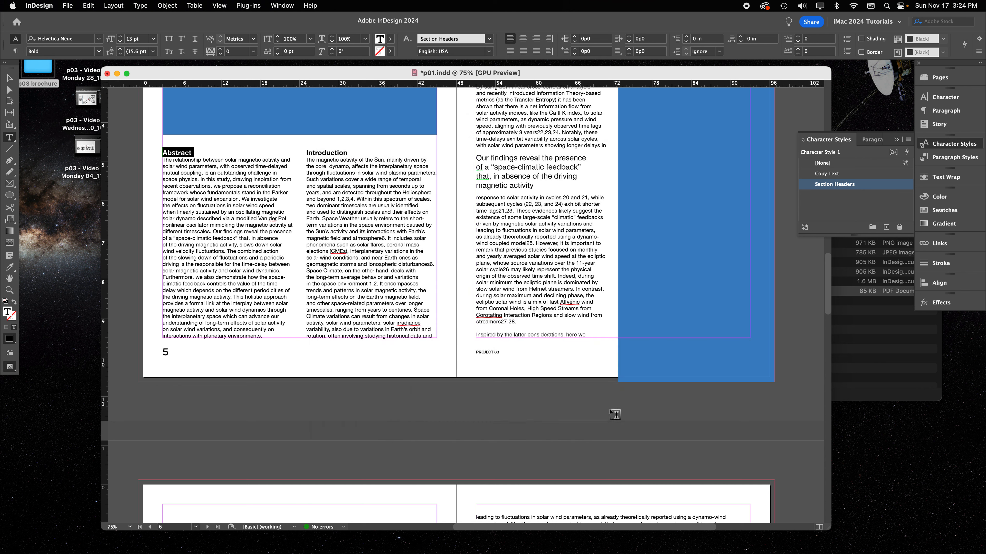
- Apply the Section Headers character style to the Introduction heading on page 5
double_click(331, 152)
triple_click(331, 152)
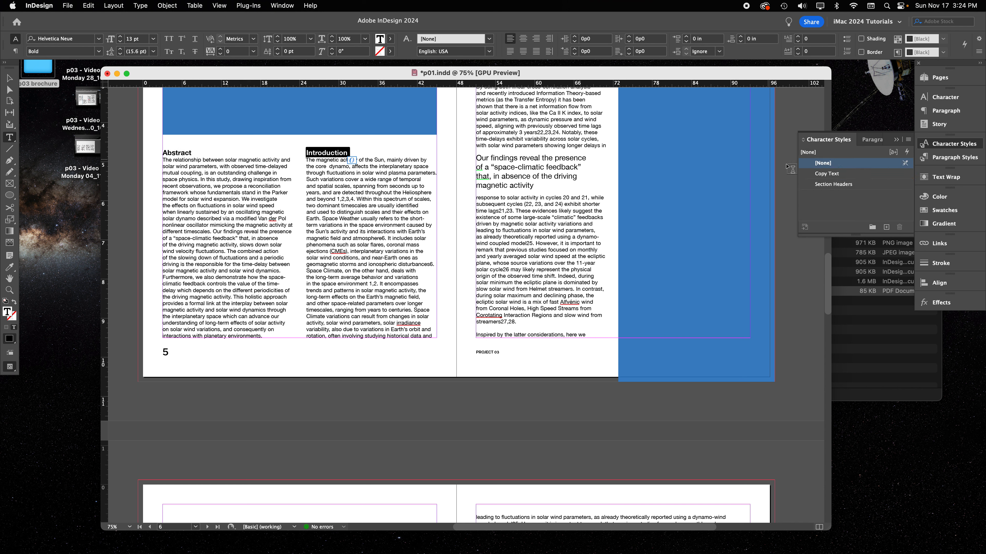
left_click(853, 187)
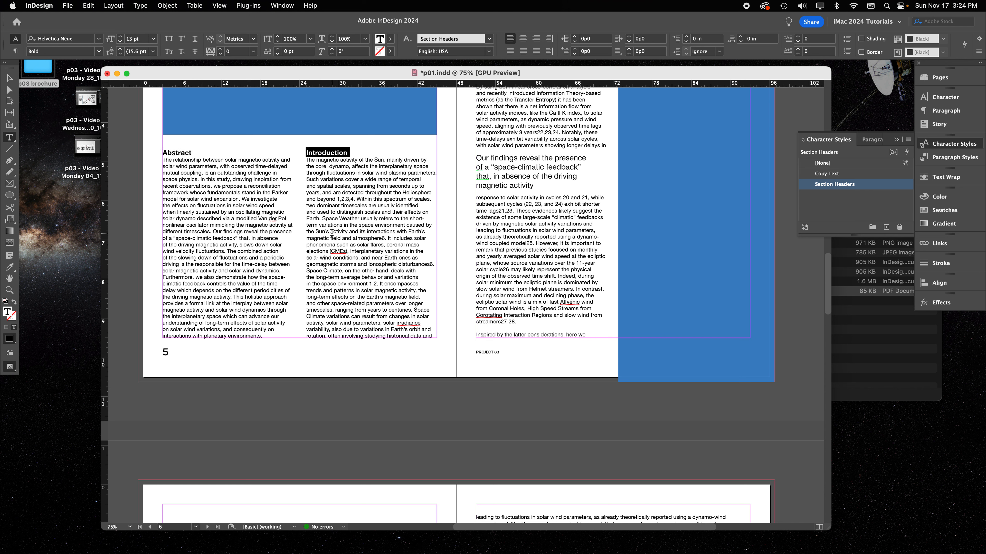
- Apply the Copy Text character style to the Introduction body text, through all its columns to the end on page 6
scroll(361, 231, "up", 2)
left_click_drag(309, 184, 620, 281)
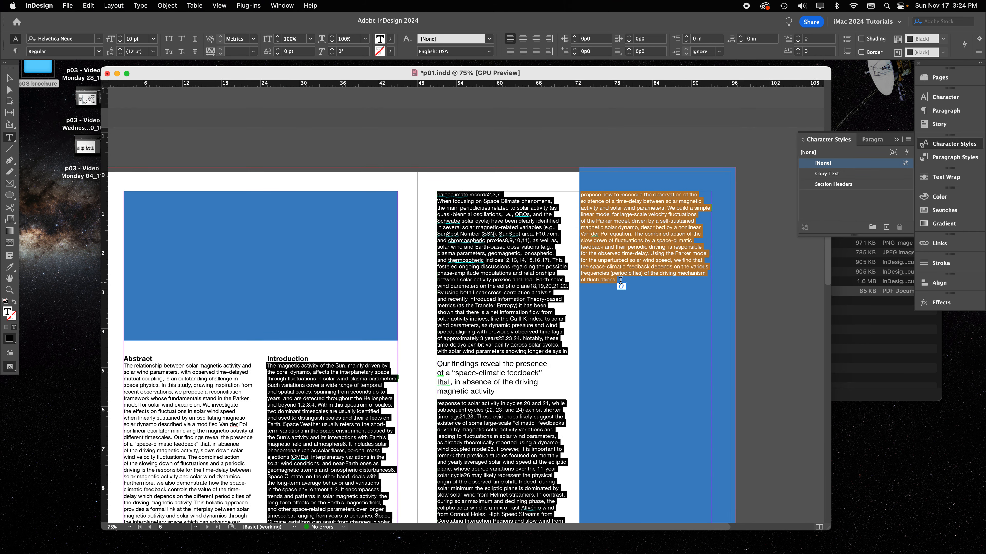
left_click(830, 174)
left_click(499, 299)
scroll(500, 299, "down", 5)
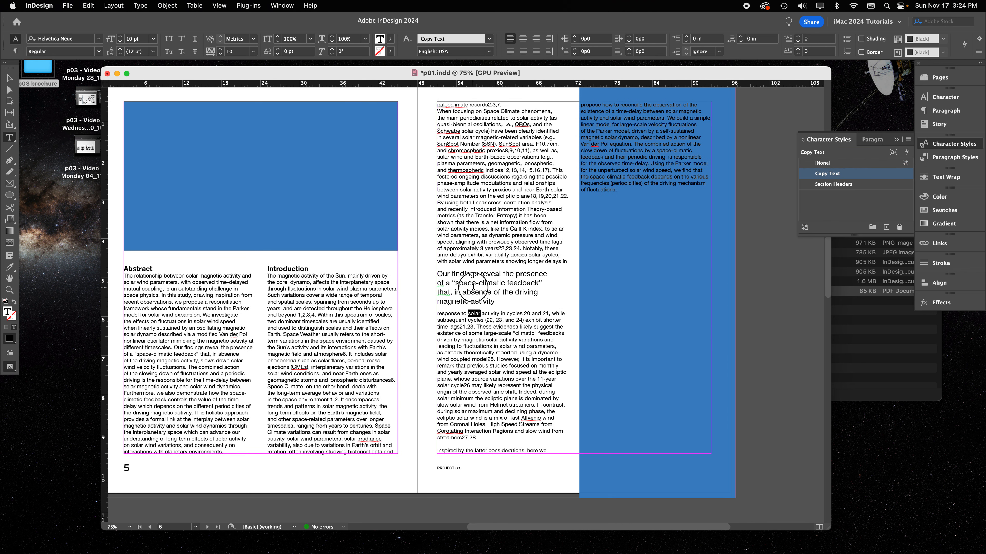
- Create a character style named Pull Quote from the "Our findings reveal" quote on page 6
triple_click(471, 313)
left_click(458, 284)
double_click(465, 283)
triple_click(466, 286)
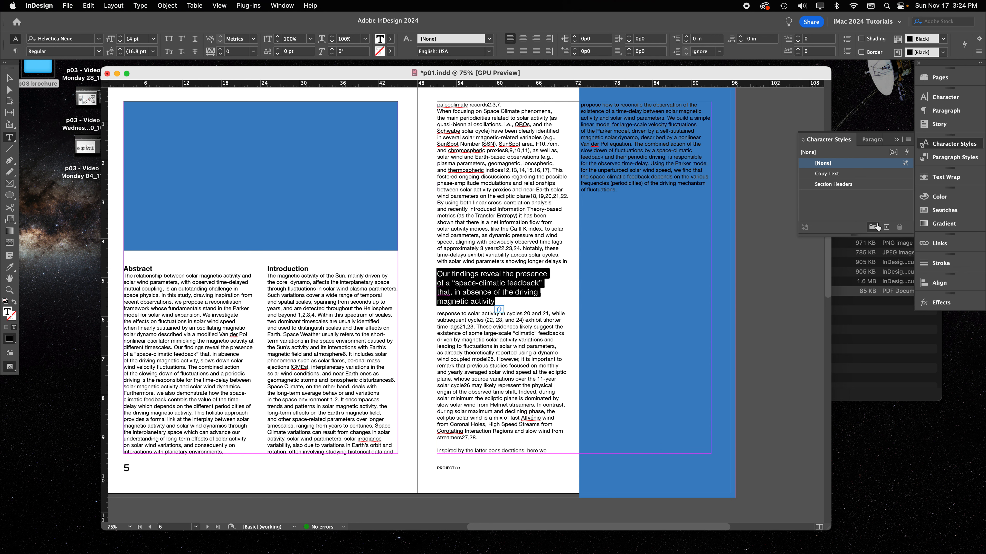
left_click(886, 227)
double_click(842, 195)
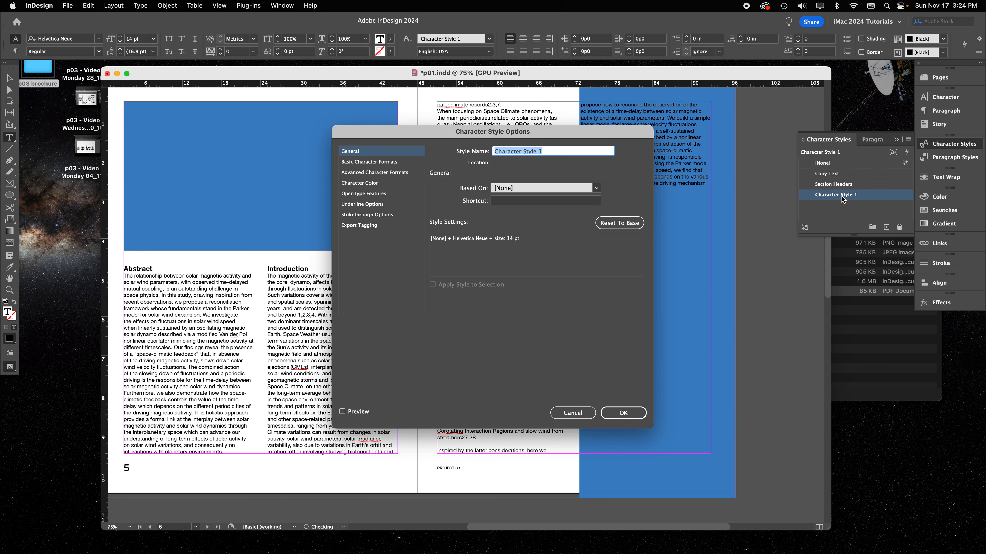
type("Pull Quote")
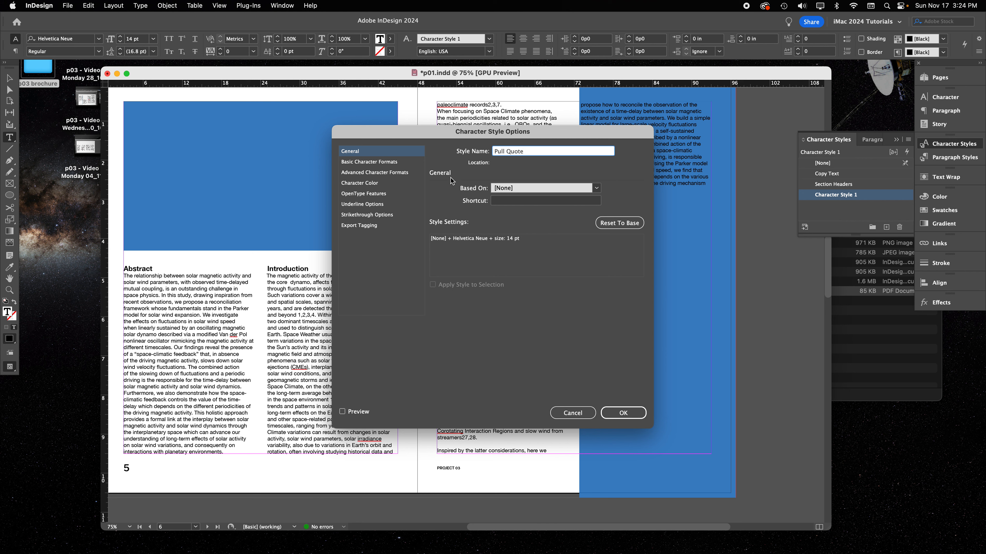
left_click(620, 412)
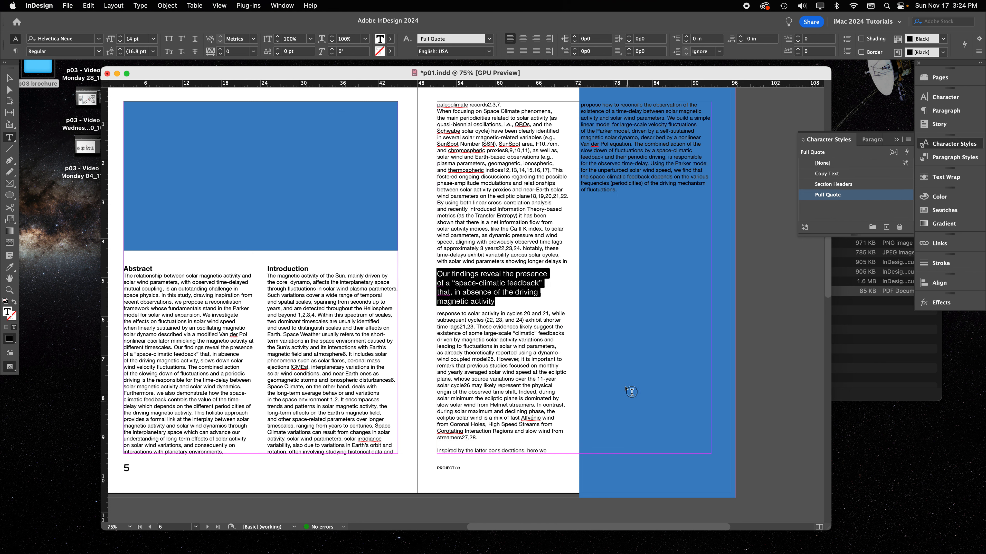
- Apply the Section Headers character style to the Abstract heading on the following spread
left_click(218, 334)
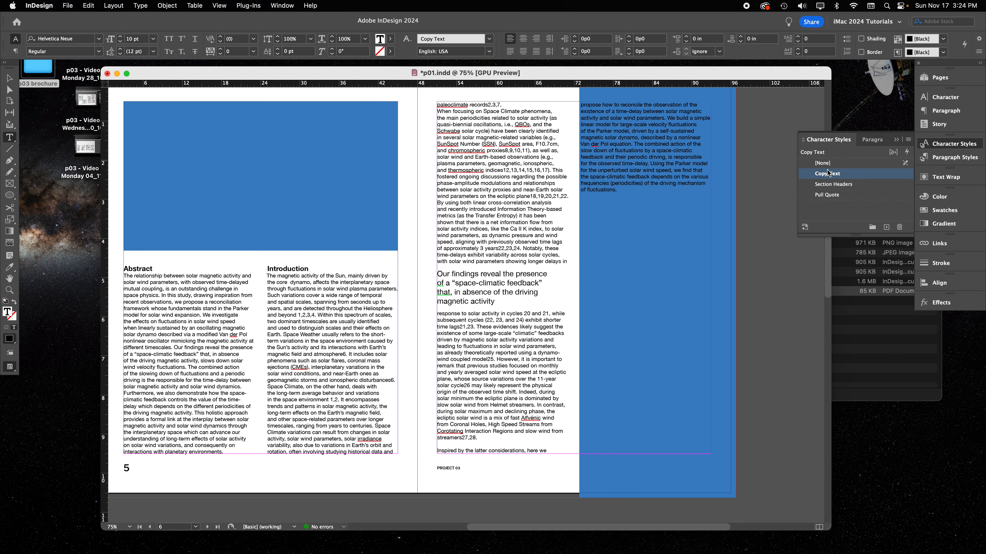
scroll(451, 293, "down", 10)
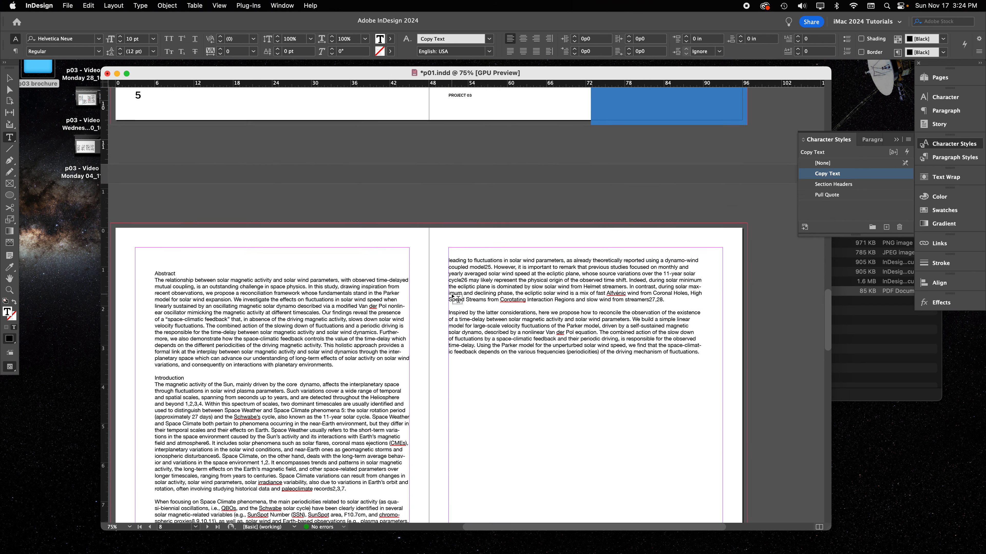
left_click(194, 268)
double_click(172, 241)
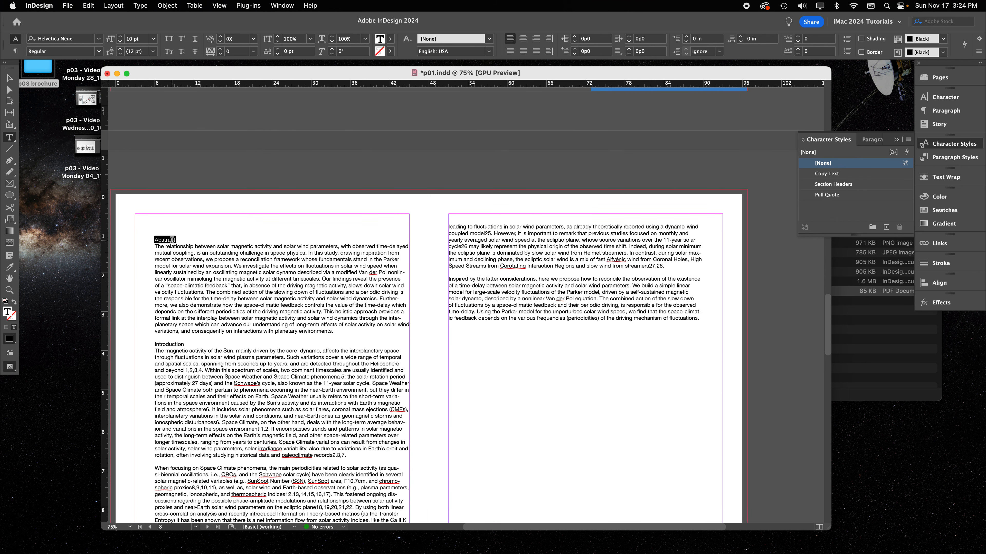
left_click(866, 184)
- Apply the Copy Text character style to the Abstract body paragraph on the following spread
triple_click(280, 299)
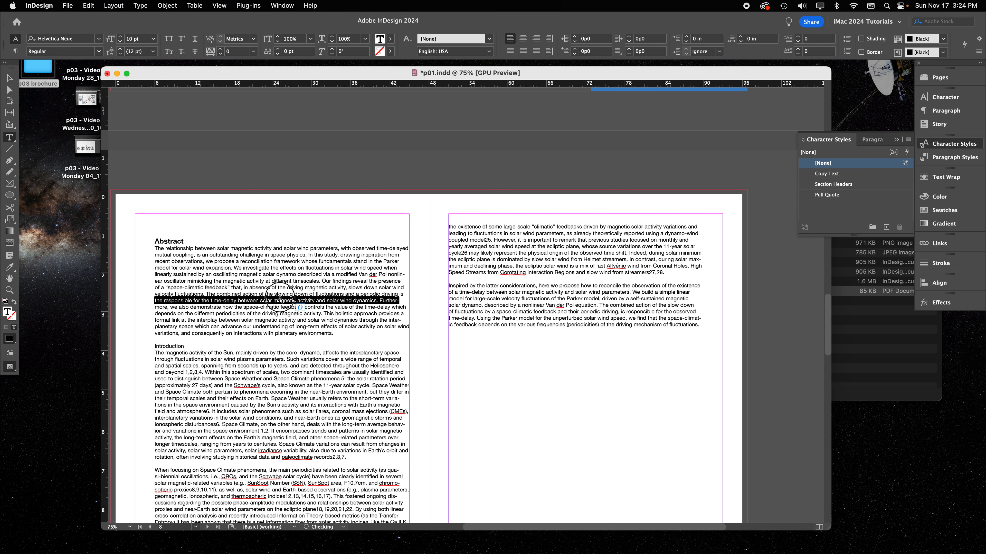
left_click(280, 298)
left_click(827, 173)
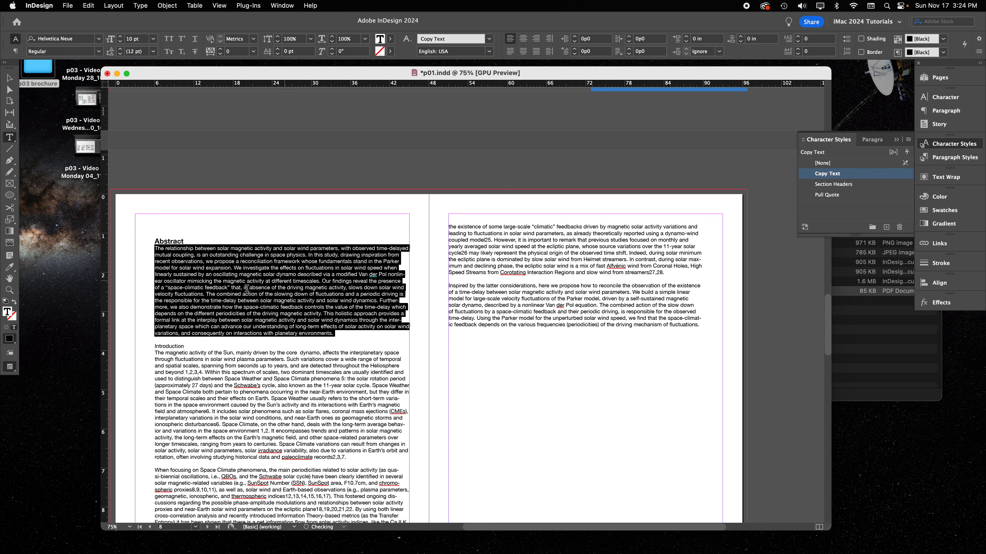
- Apply the Section Headers character style to the Introduction heading on the same spread
left_click(236, 357)
double_click(166, 343)
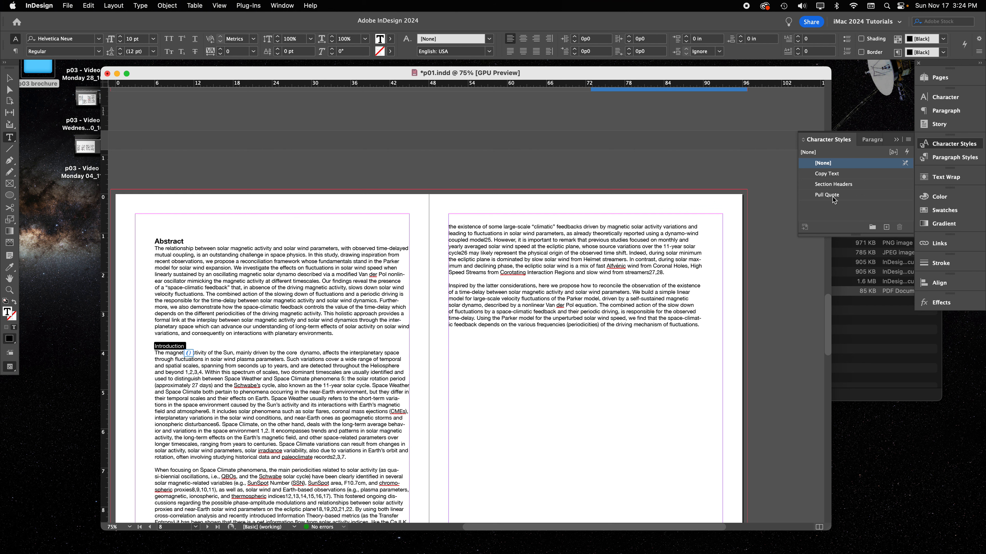
left_click(845, 185)
- Compare the styled text on both spreads and check which character style the Abstract body on page 5 uses
scroll(360, 346, "up", 10)
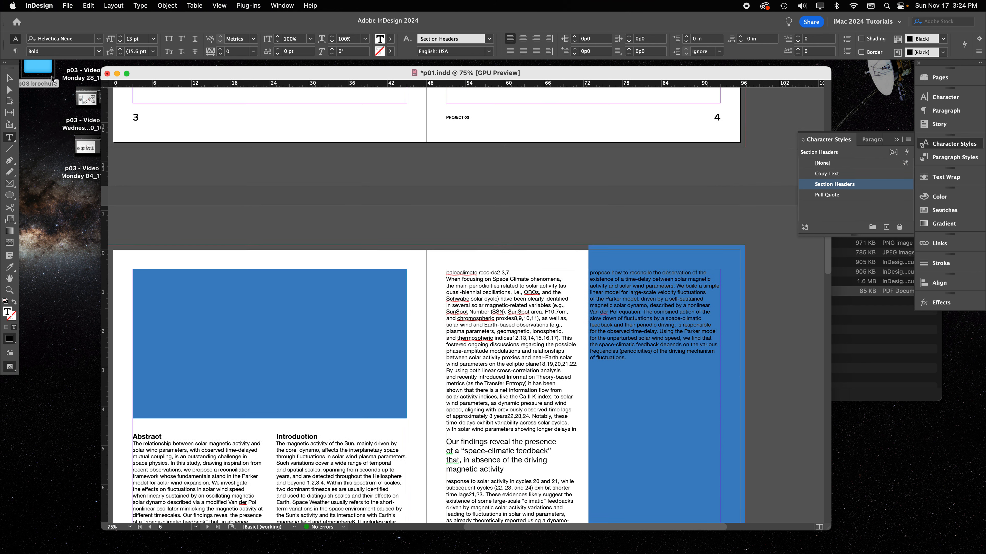
key("Escape")
left_click(337, 242)
scroll(341, 242, "down", 12)
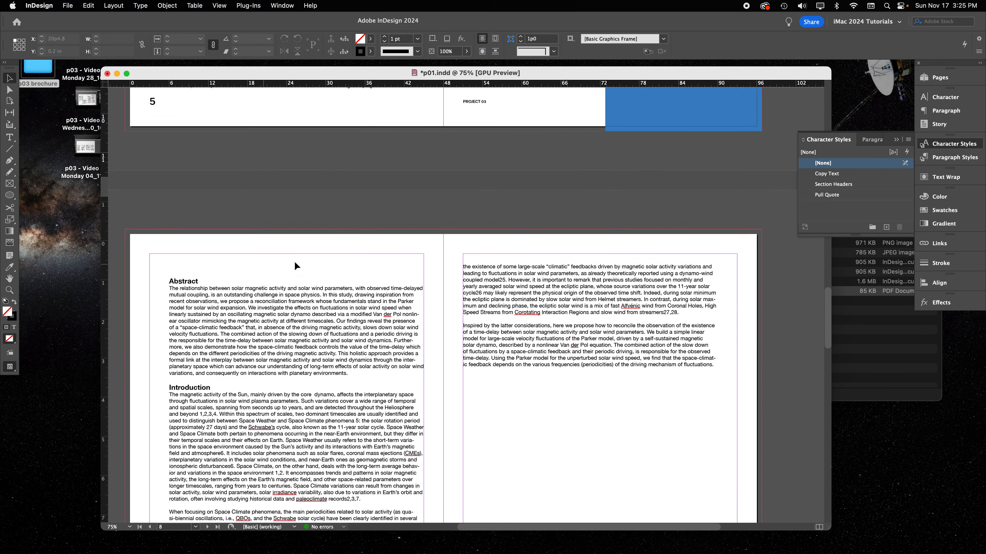
scroll(295, 262, "up", 8)
triple_click(229, 278)
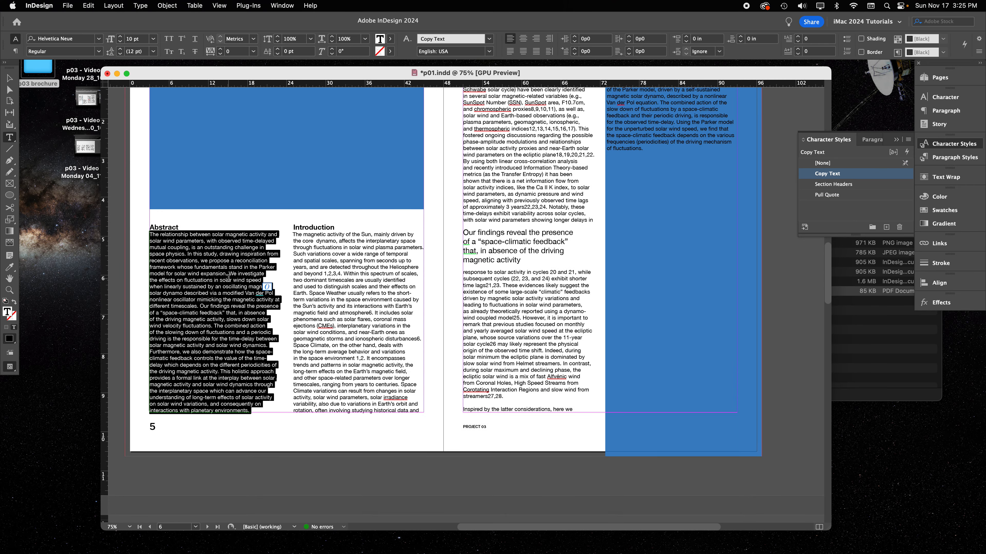
left_click(10, 79)
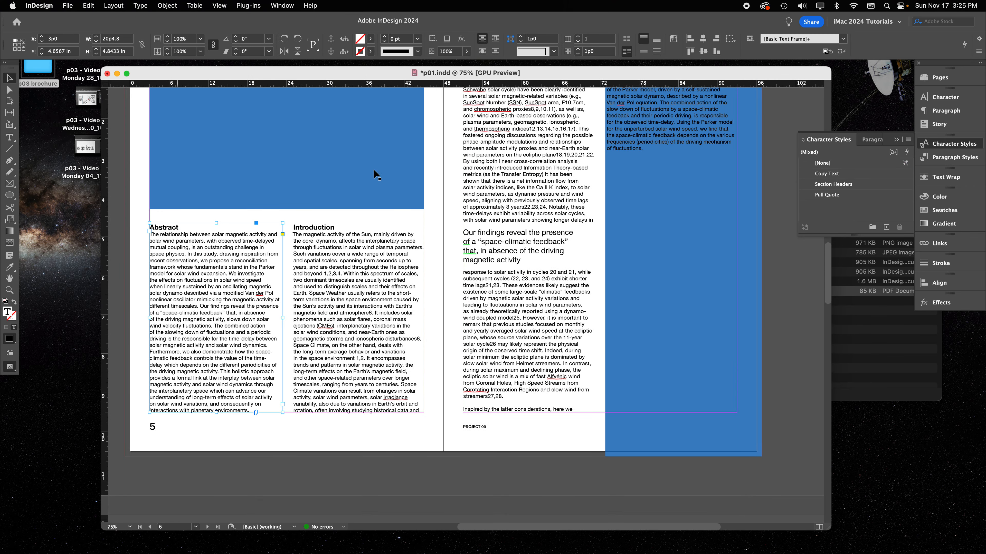
left_click(451, 196)
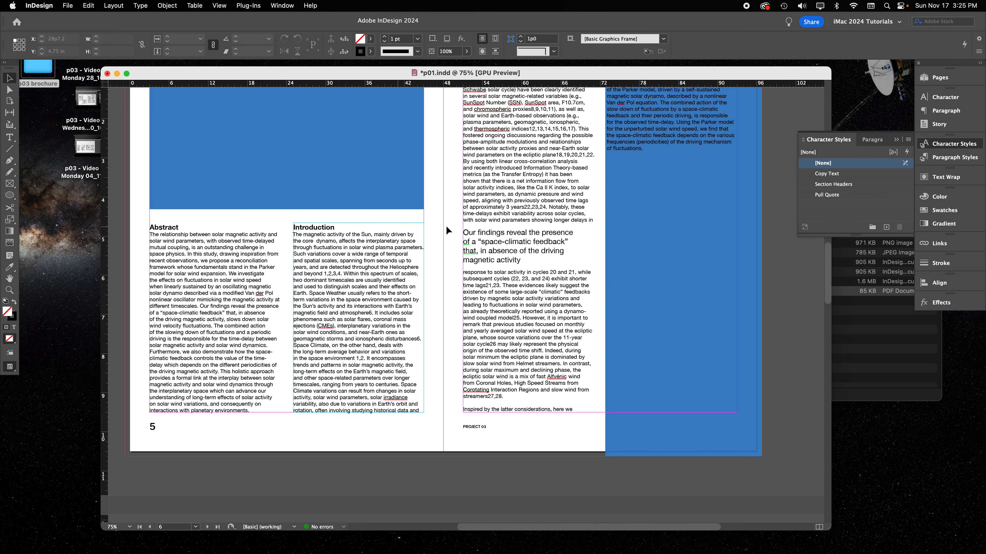
- Try the Regular and Light font styles in the Section Headers character style with preview enabled, and discard the changes
double_click(867, 187)
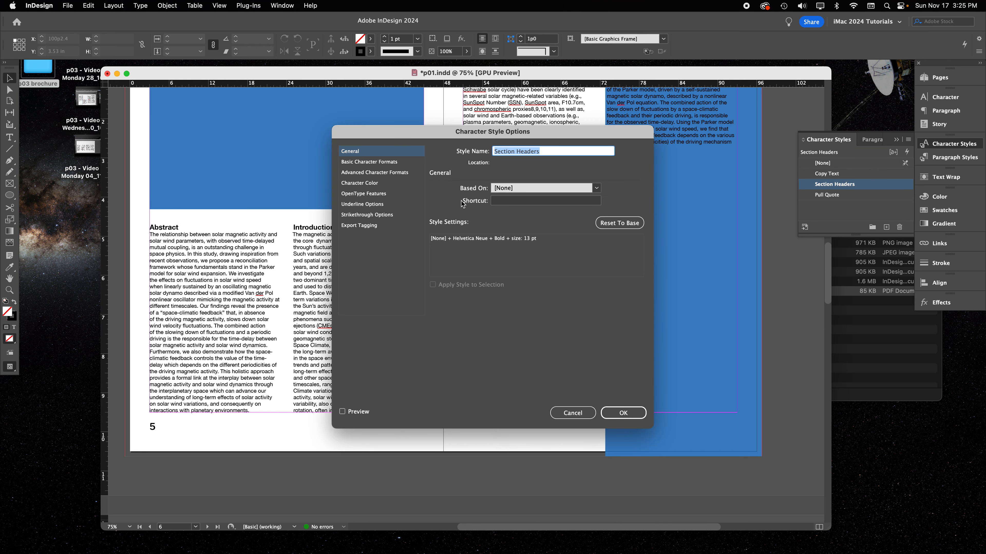
left_click(343, 412)
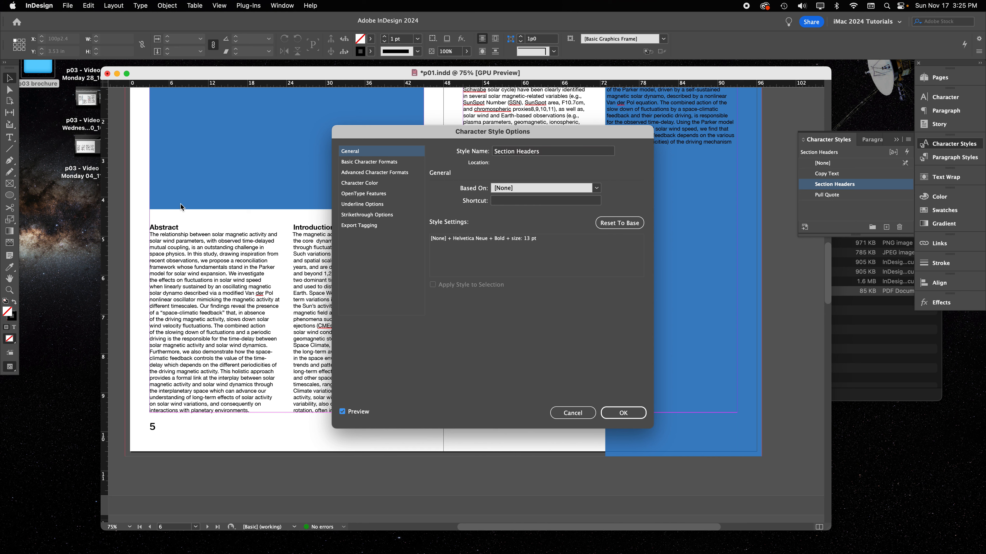
left_click(384, 162)
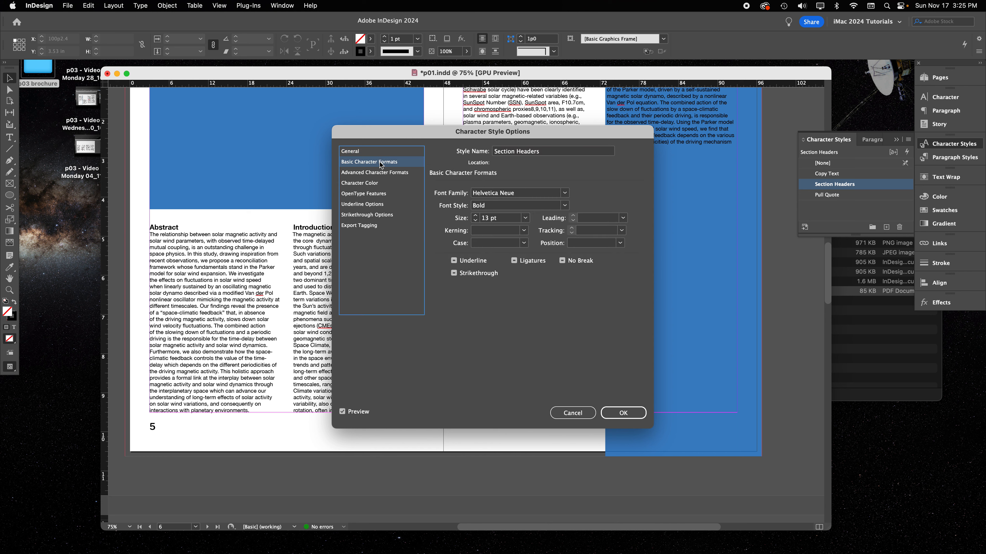
left_click(566, 206)
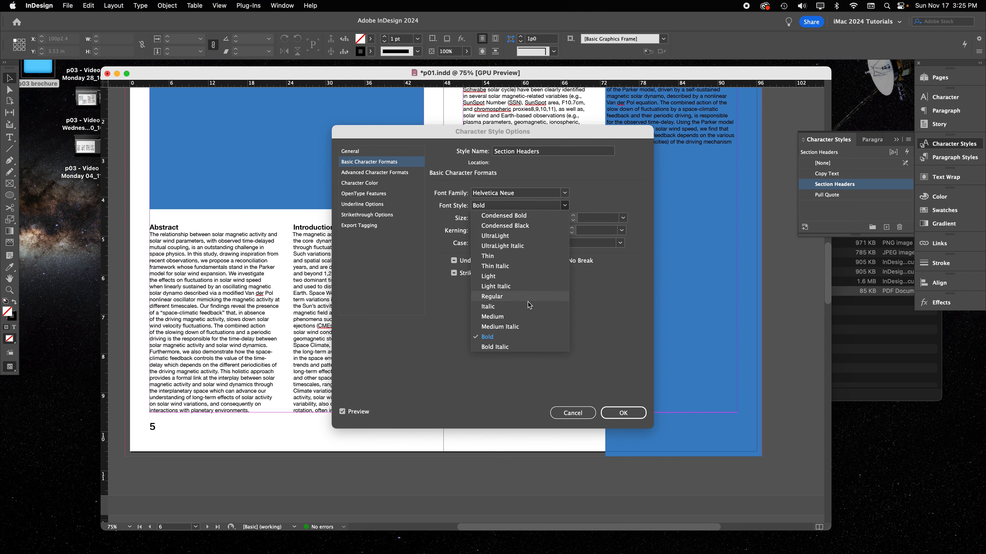
left_click(502, 297)
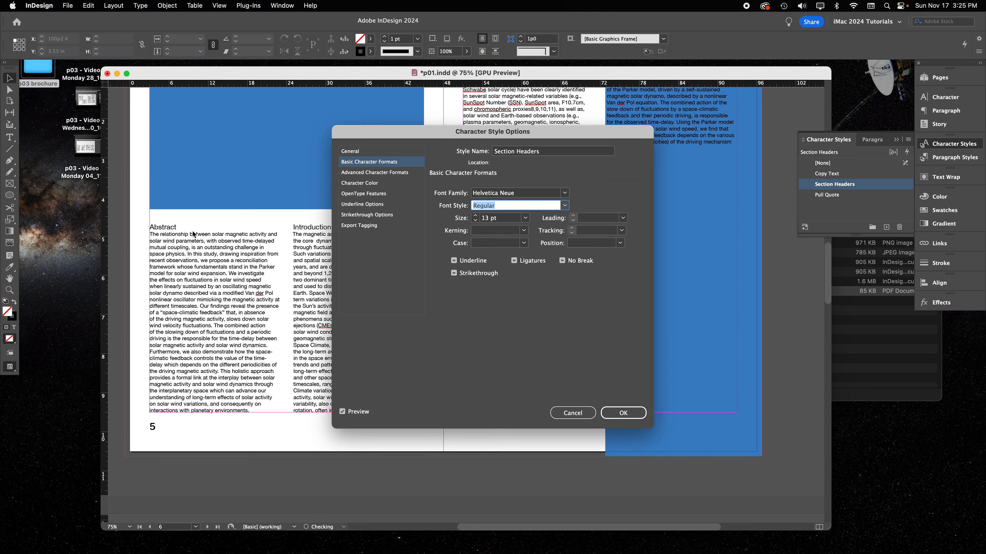
left_click(564, 206)
left_click(524, 276)
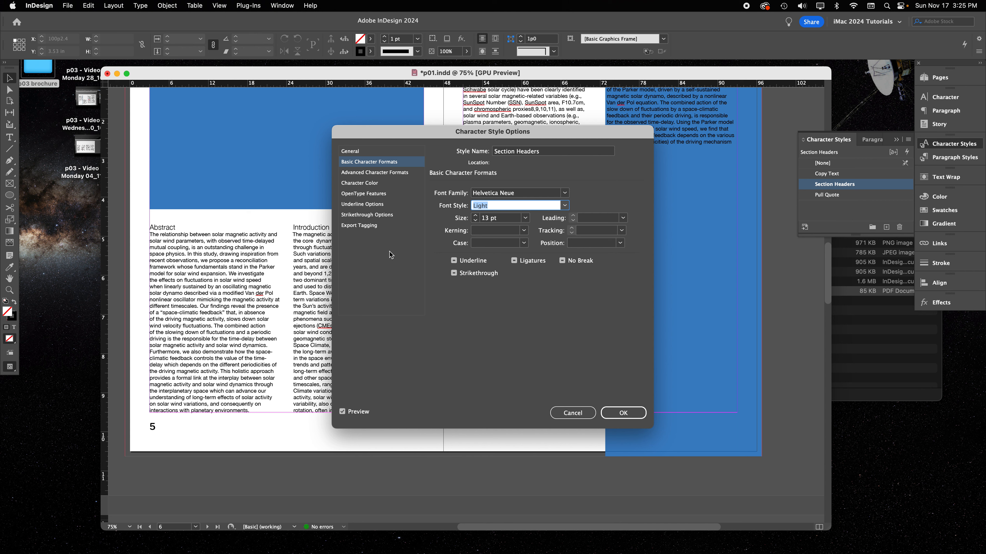
left_click(575, 412)
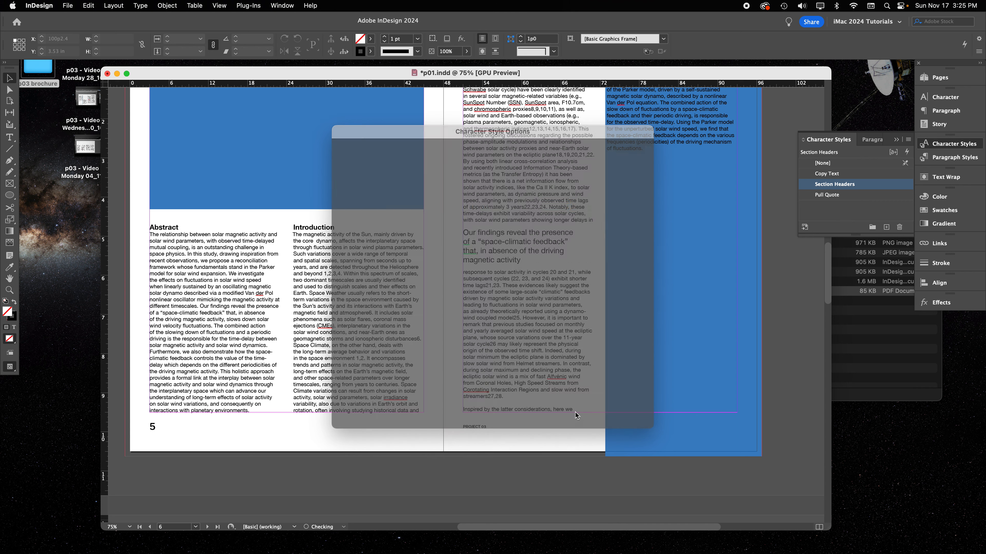
- Try a local Light font style override on the Introduction heading on page 5, and undo it
double_click(322, 234)
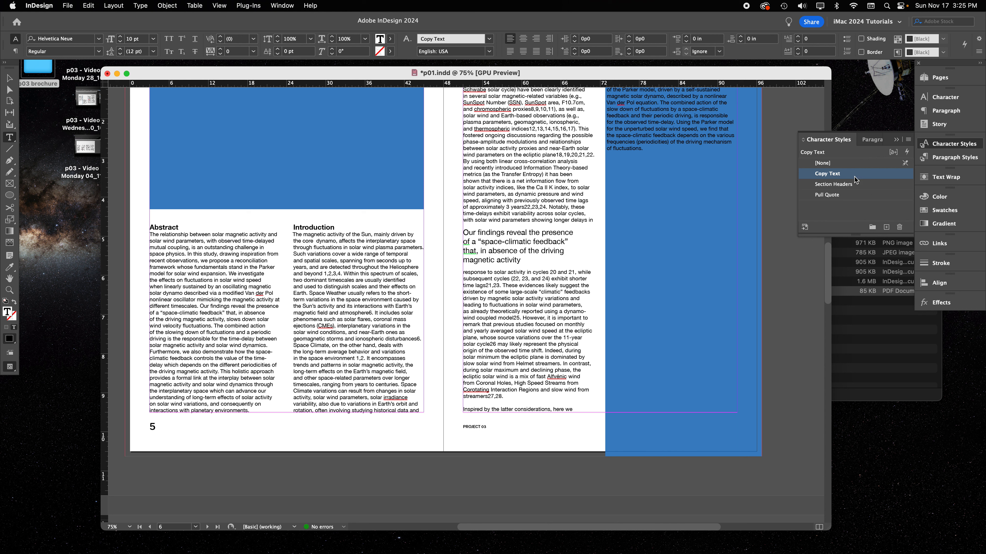
double_click(313, 227)
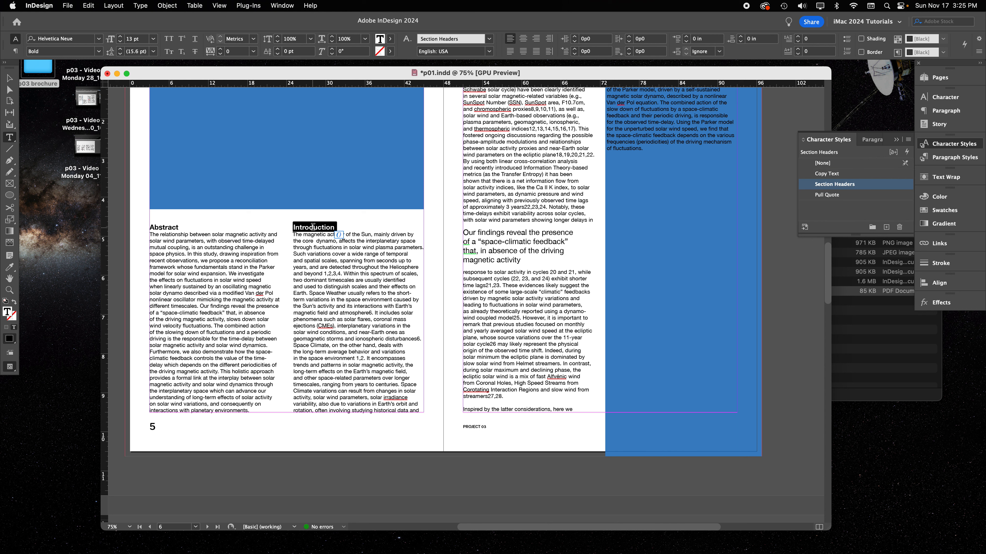
left_click(100, 51)
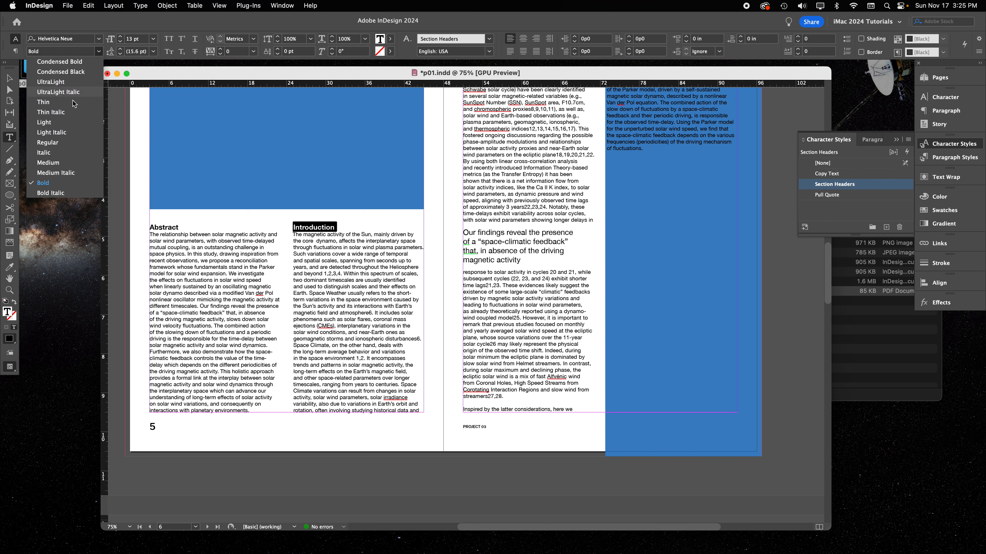
left_click(66, 121)
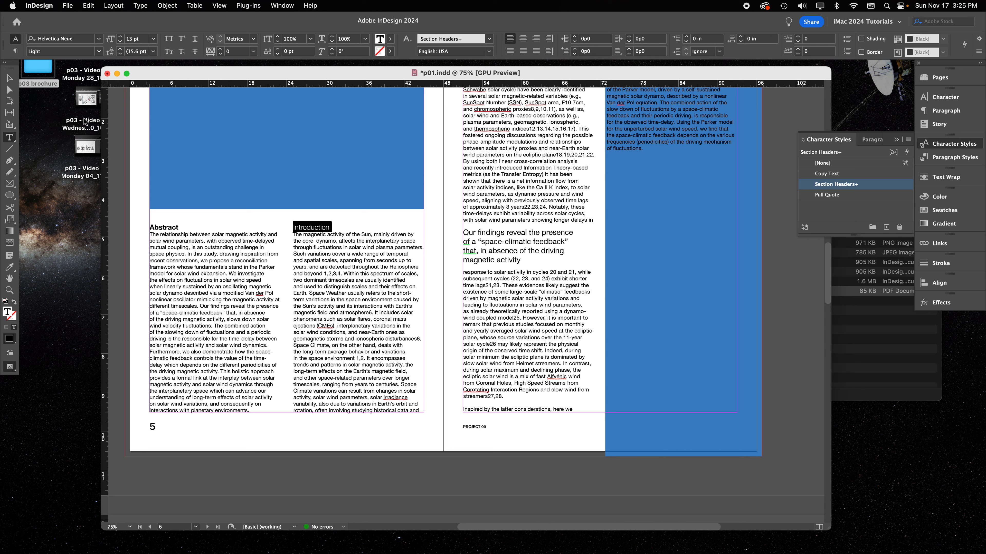
key("Escape")
left_click(438, 251)
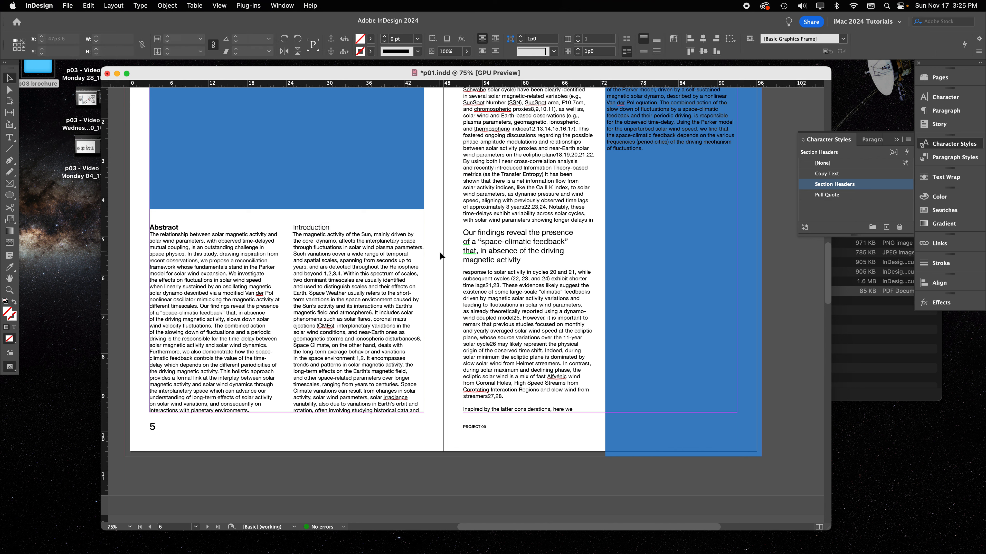
key("super+z")
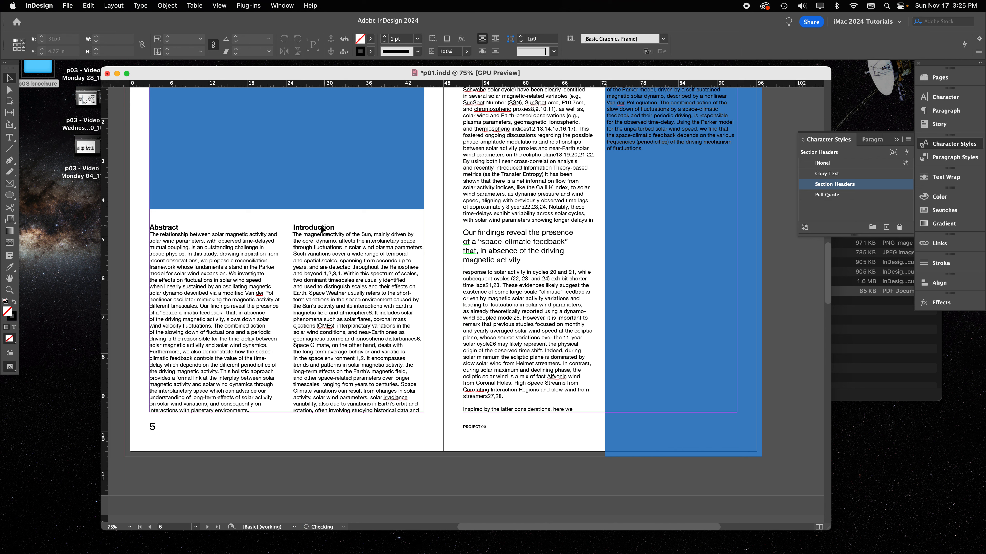
- Set the Introduction heading's tracking to 25 as a local override
double_click(322, 227)
double_click(321, 227)
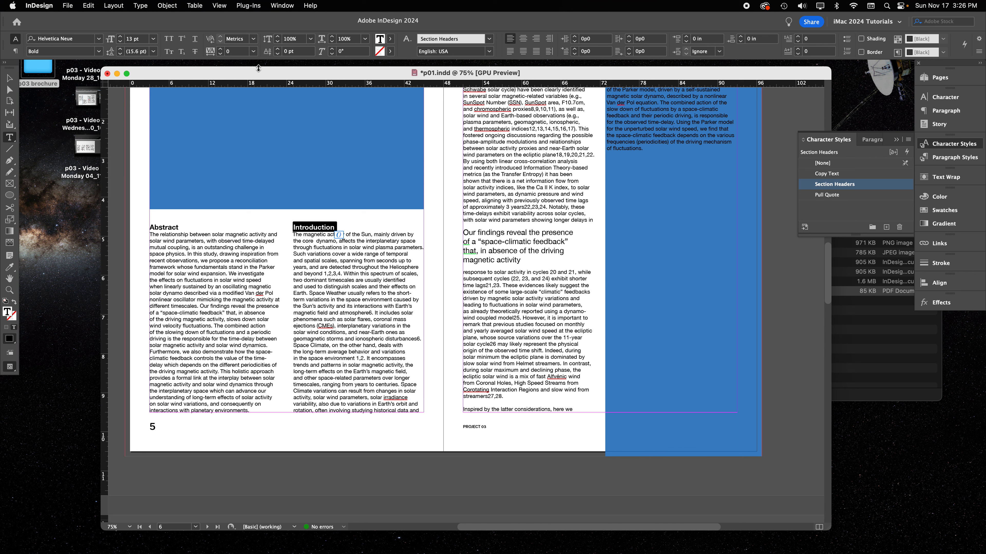
left_click(254, 51)
left_click(237, 137)
left_click(254, 53)
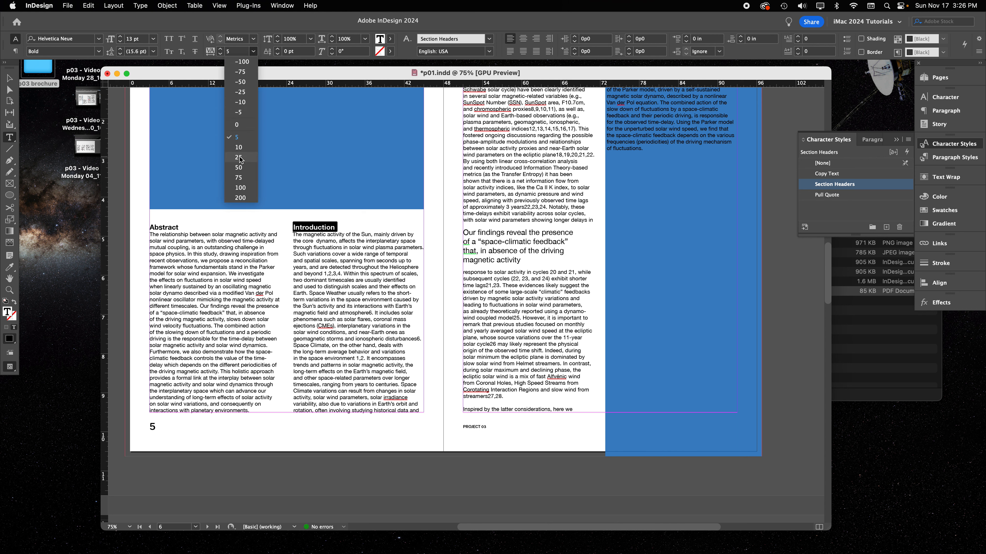
left_click(241, 166)
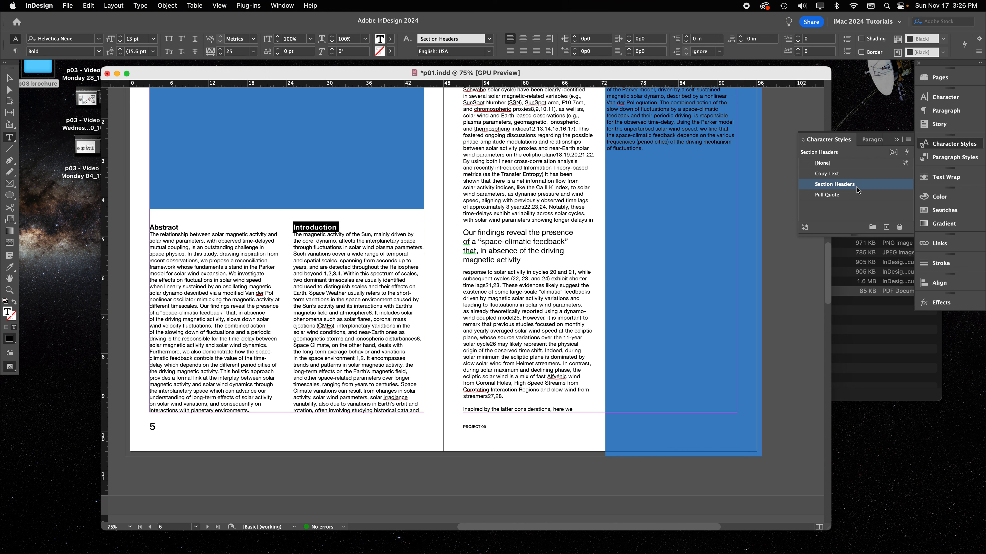
key("Escape")
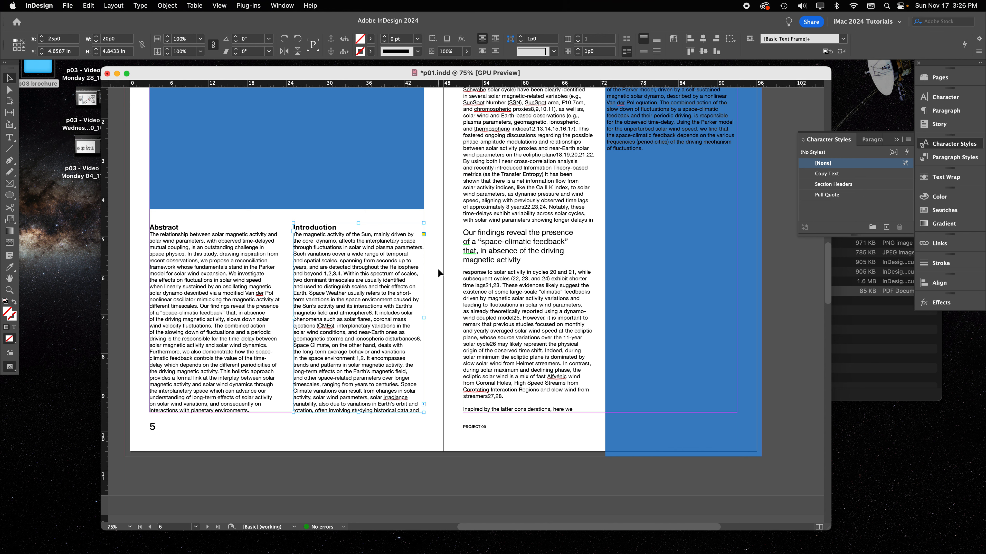
- Set the tracking to 0 in the Section Headers character style's basic formats and save the style
left_click(858, 186)
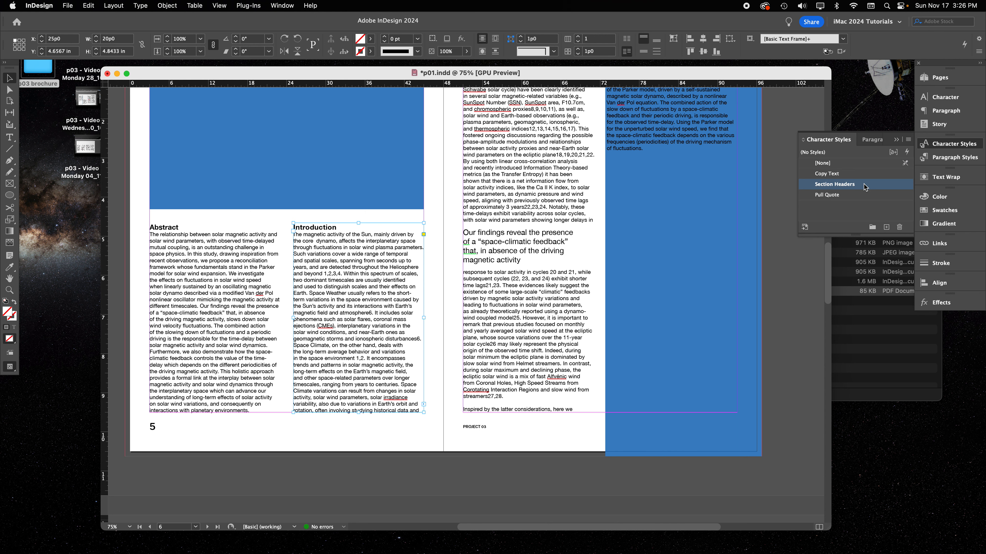
double_click(859, 188)
left_click(373, 162)
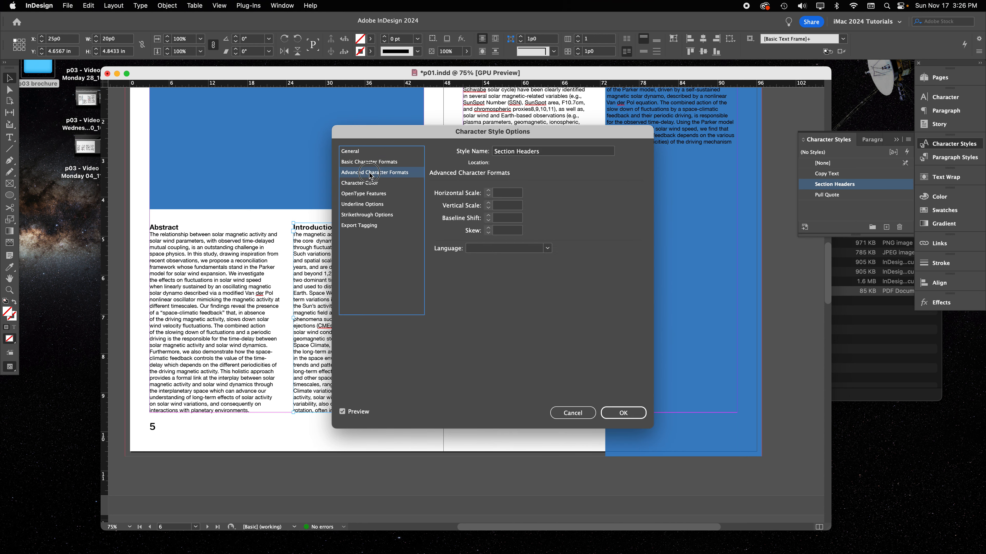
left_click_drag(585, 128, 836, 89)
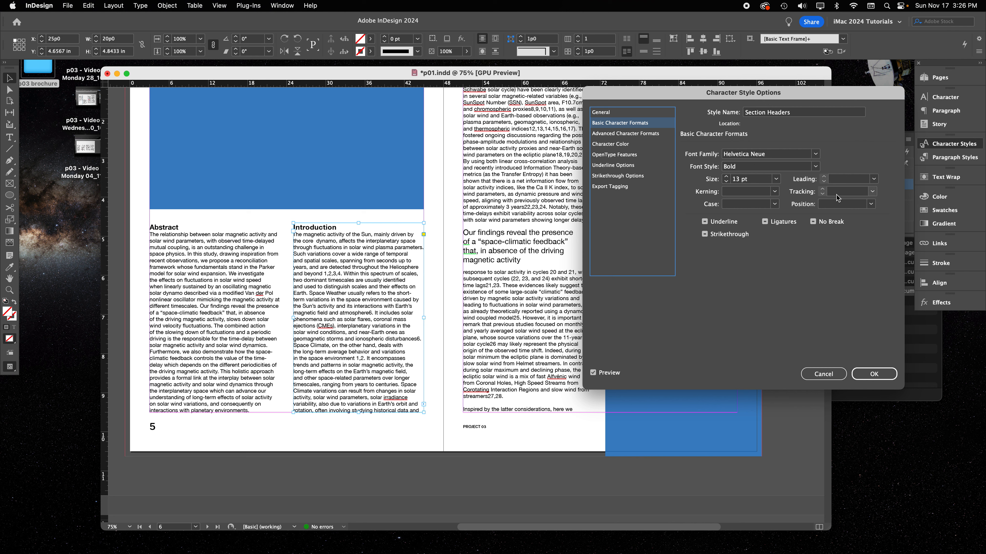
left_click(871, 192)
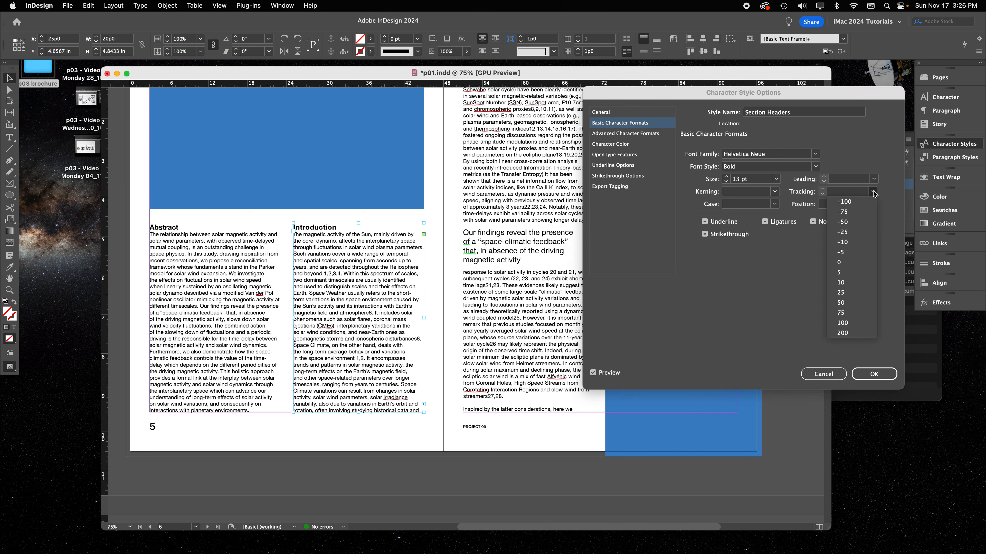
left_click(850, 267)
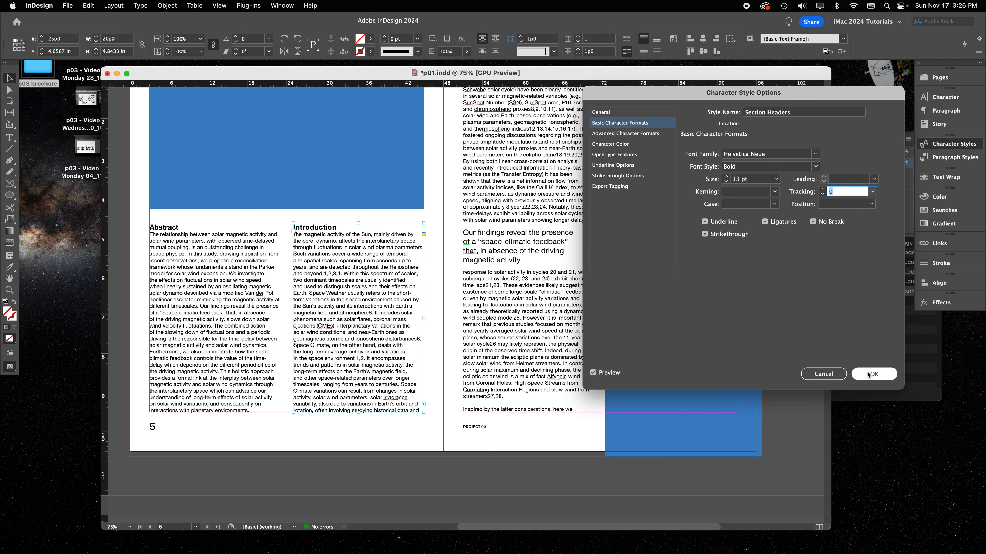
left_click(871, 374)
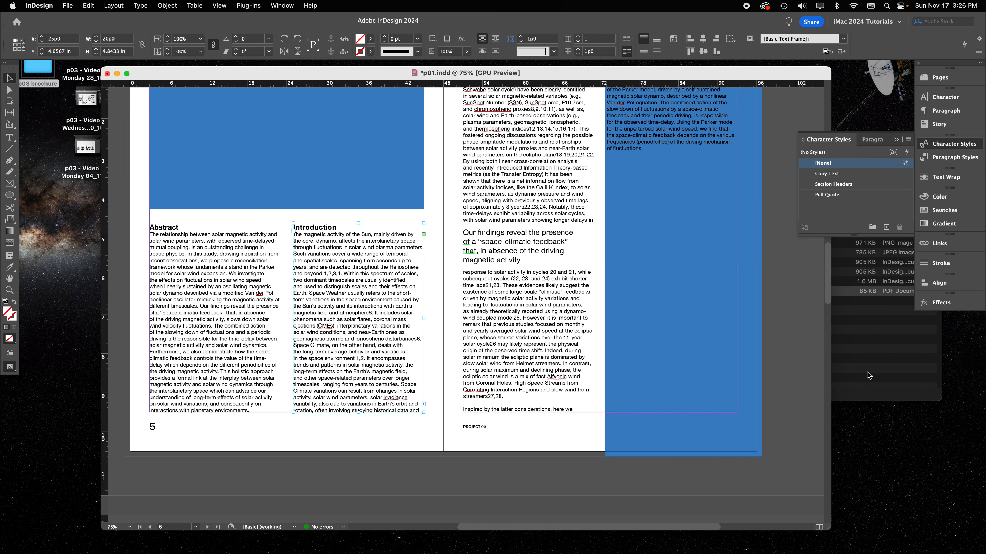
- With the Introduction heading selected, set the Section Headers style's leading to Auto, kerning to Optical and case to Normal
double_click(314, 227)
double_click(314, 226)
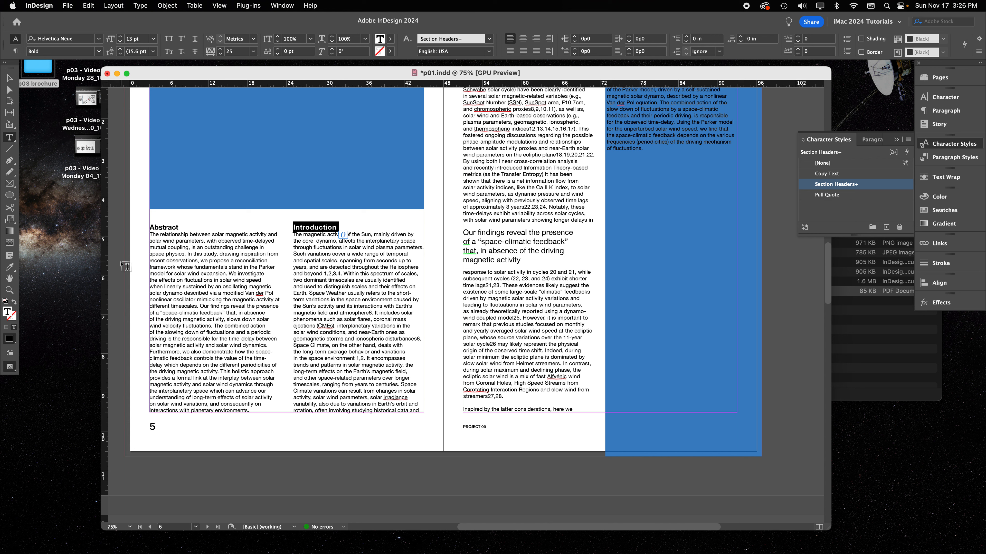
double_click(867, 188)
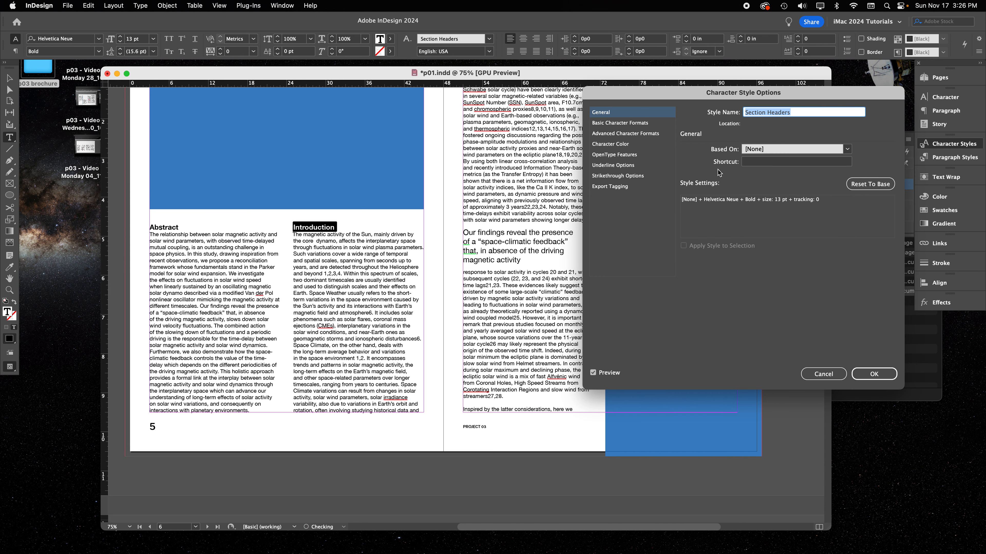
left_click(620, 122)
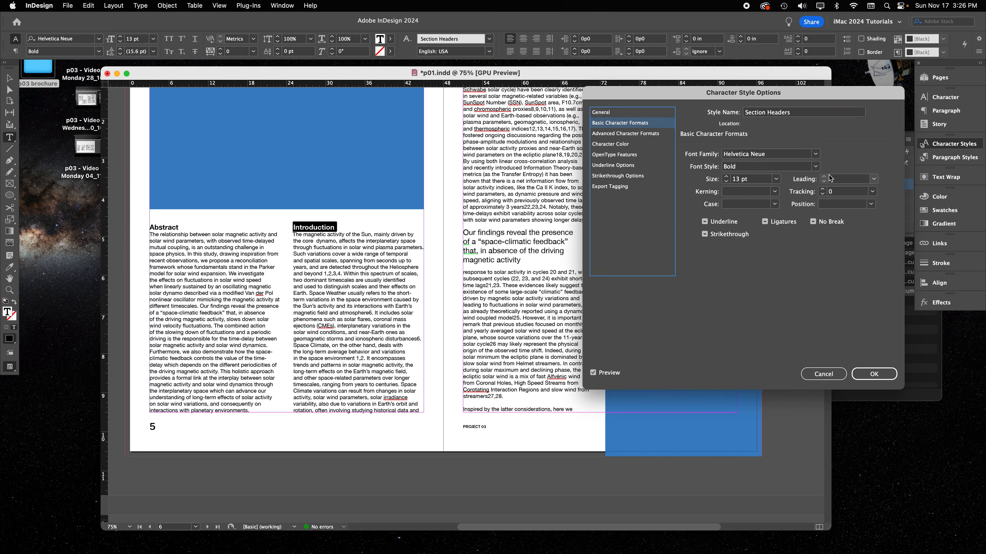
left_click(875, 179)
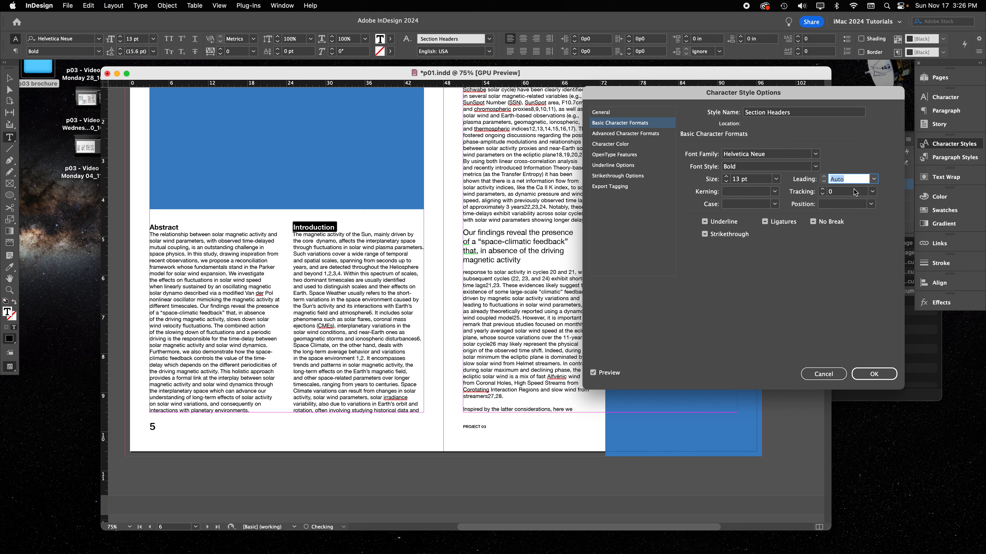
left_click(835, 186)
left_click(766, 192)
left_click(758, 202)
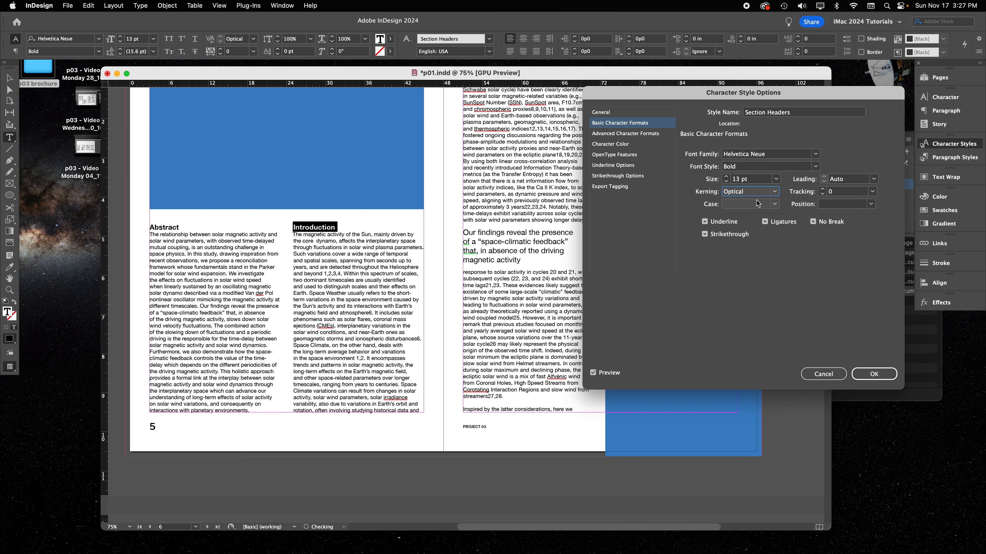
left_click(775, 205)
left_click(742, 214)
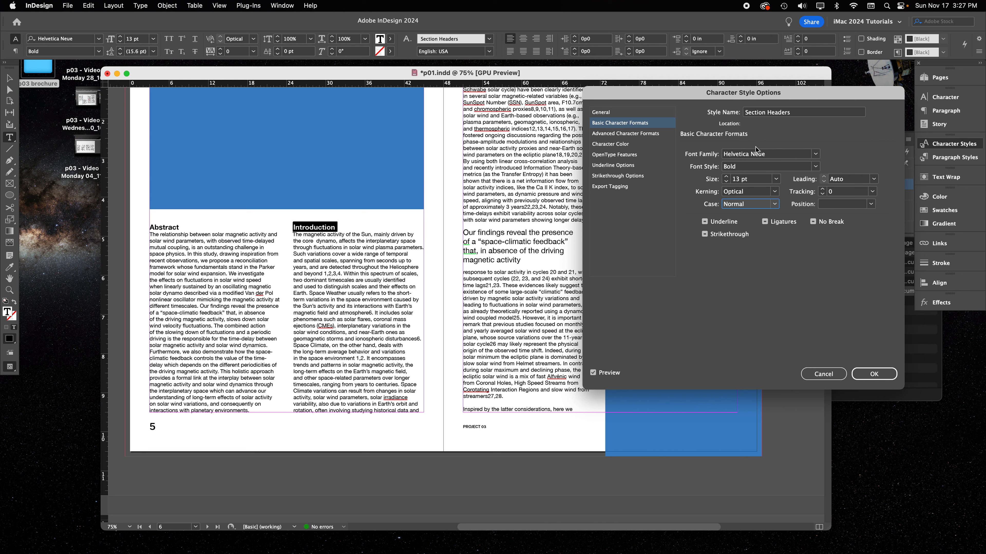
left_click(874, 374)
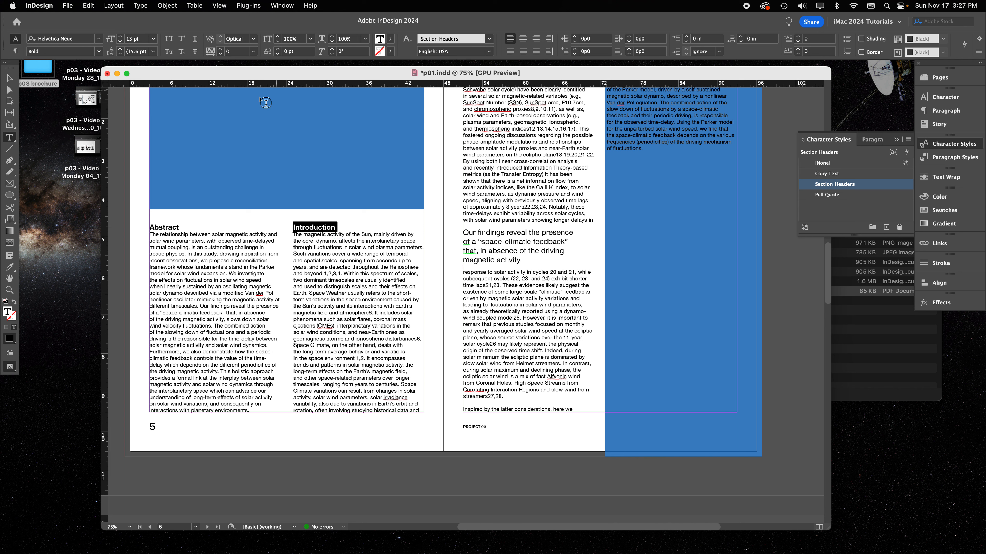
left_click(221, 49)
left_click(10, 79)
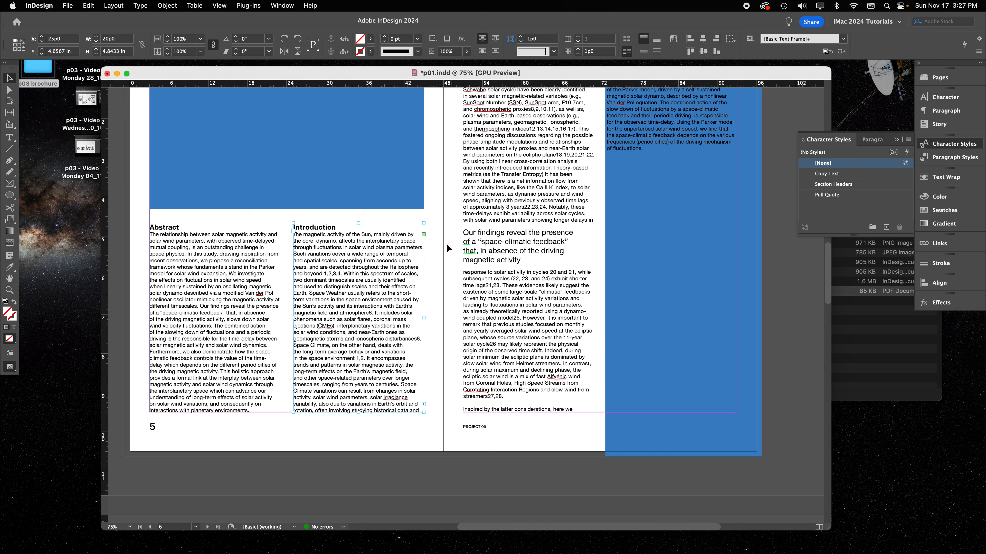
- Display the document's color swatches and lengthen the list to show them all
left_click(950, 210)
left_click_drag(851, 264, 851, 466)
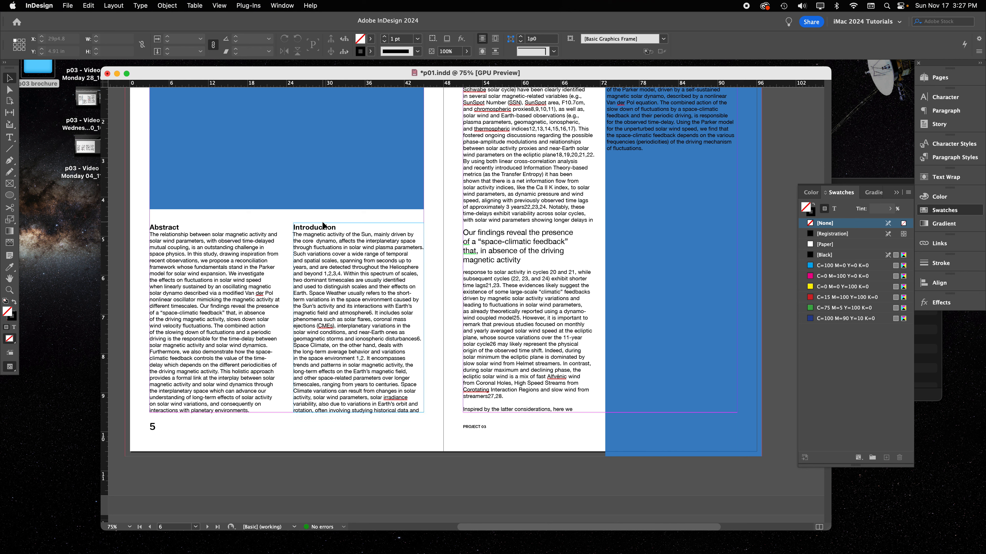
- Swap the default fill and stroke so the fill is black, and show its color mix as CMYK sliders
left_click(953, 193)
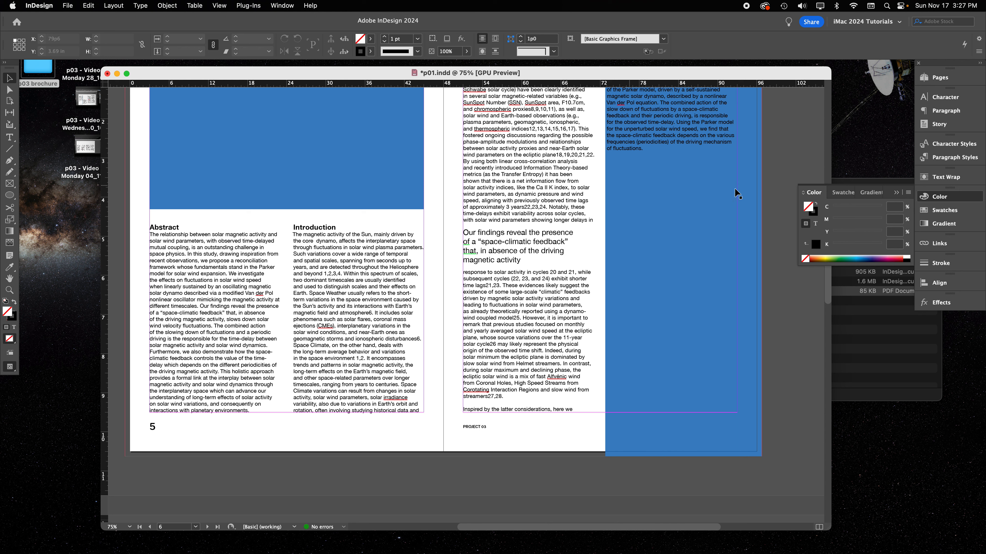
left_click(816, 203)
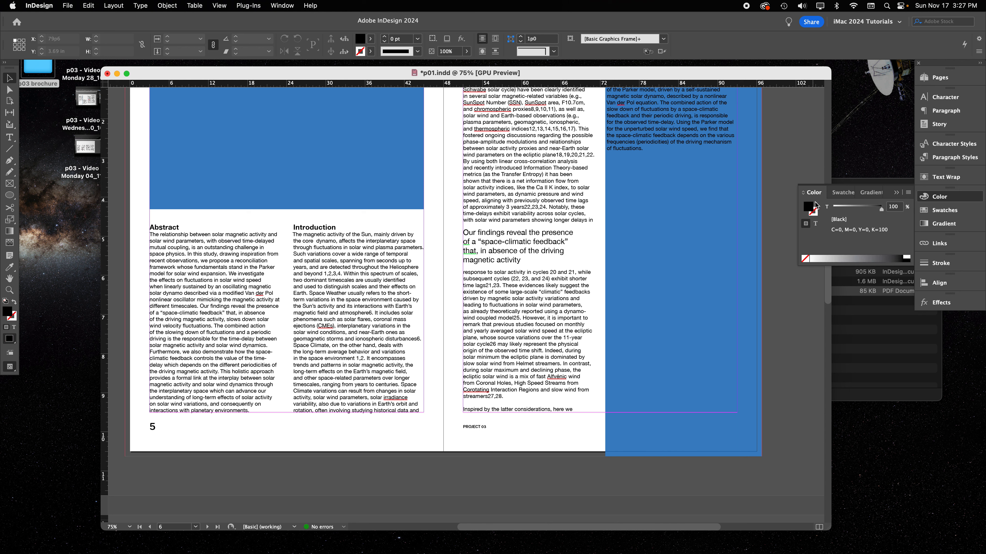
left_click(909, 194)
left_click(923, 236)
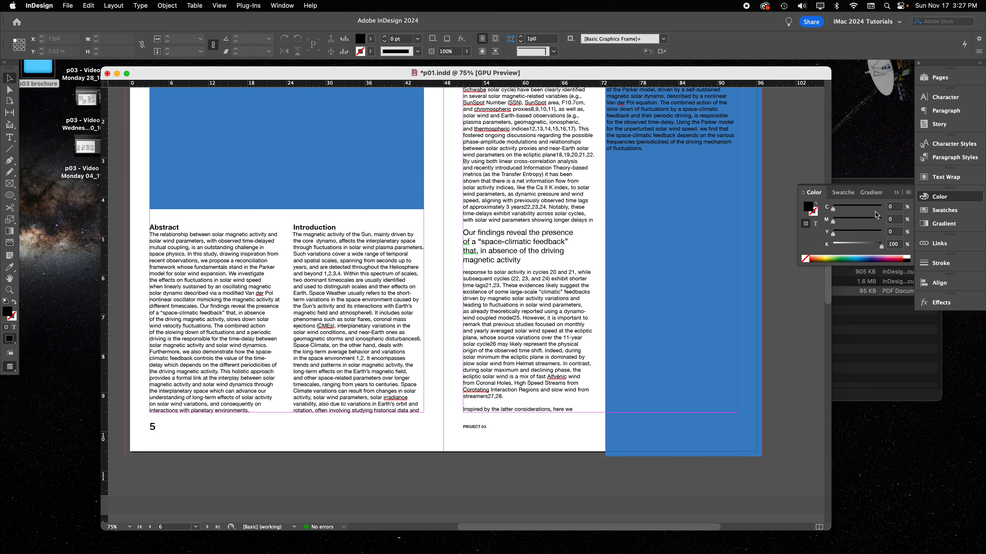
- Mix a fill color of C=52 M=37 Y=58 K=18 and add it to the document's swatches
left_click_drag(842, 210, 857, 216)
left_click(842, 246)
left_click(851, 217)
left_click(845, 230)
left_click(861, 233)
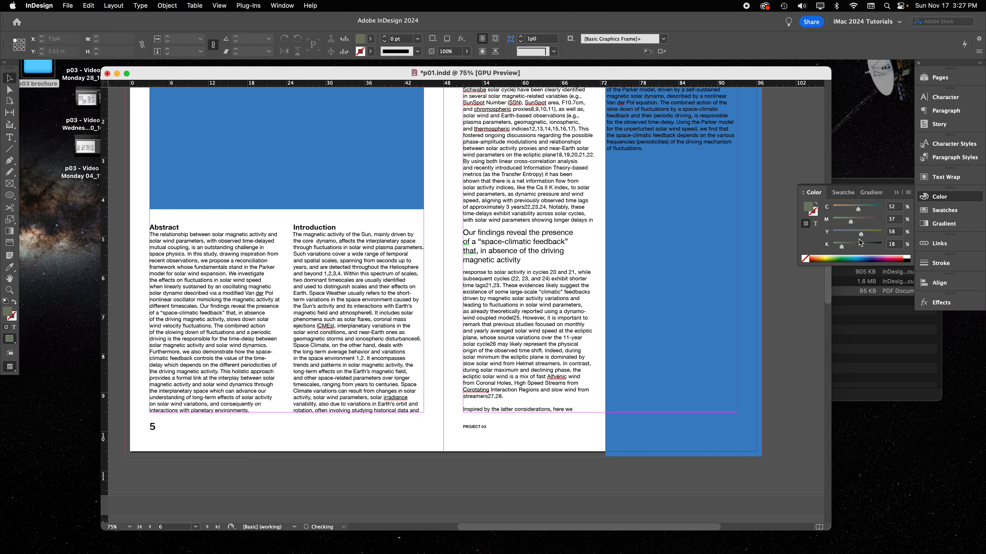
left_click(939, 210)
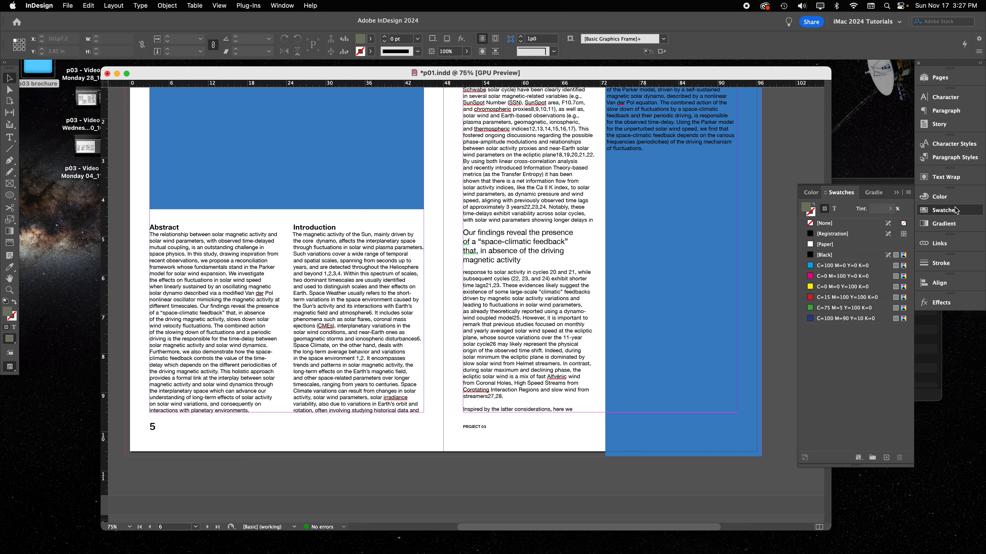
left_click(887, 458)
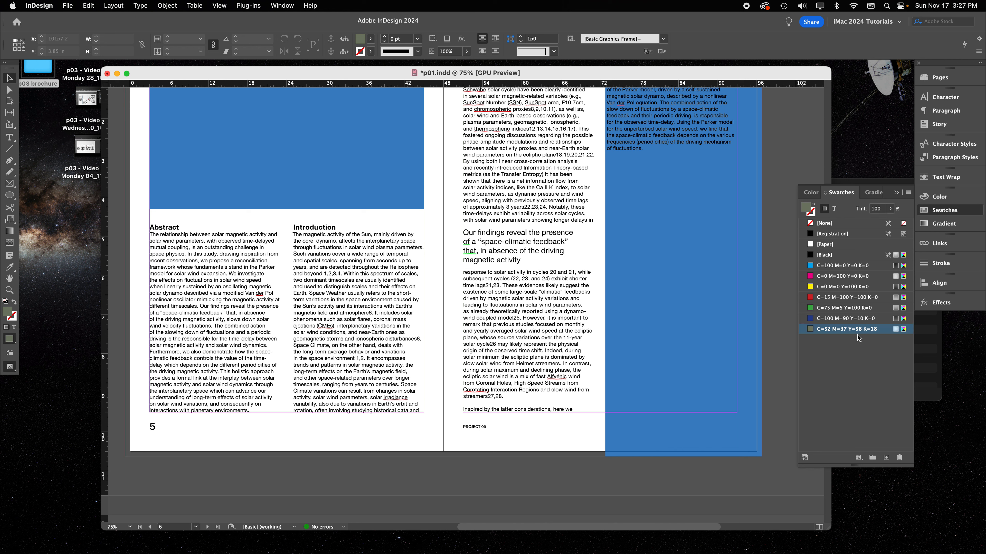
- Apply the C=52 M=37 Y=58 K=18 swatch to the Abstract and Introduction headings, then deselect the text
double_click(160, 226)
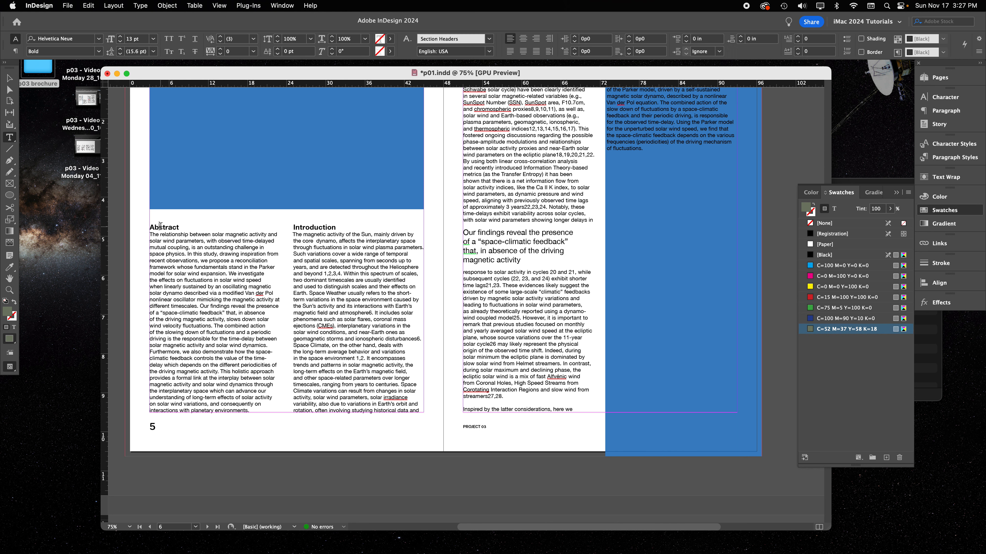
double_click(161, 226)
left_click(846, 329)
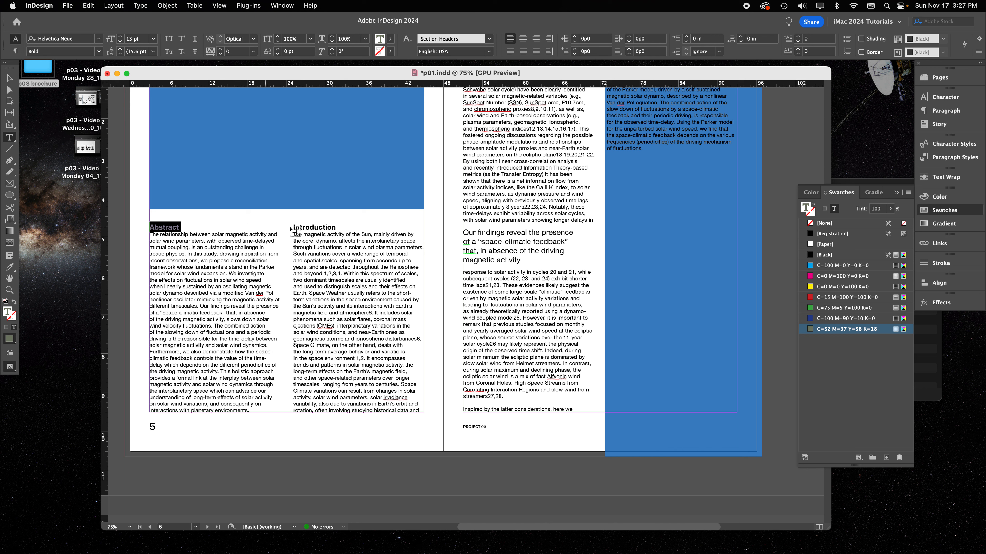
double_click(315, 227)
left_click(846, 329)
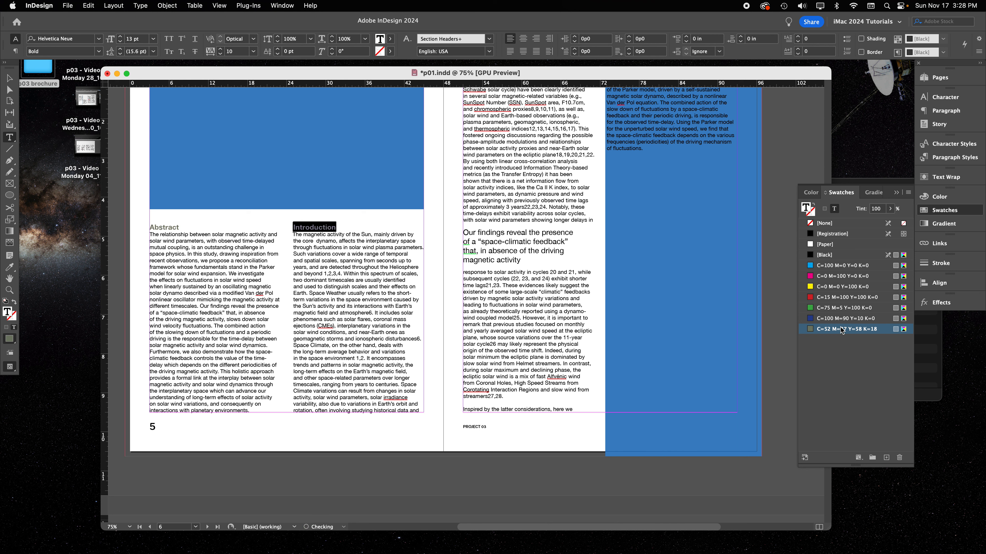
key("Escape")
left_click(453, 261)
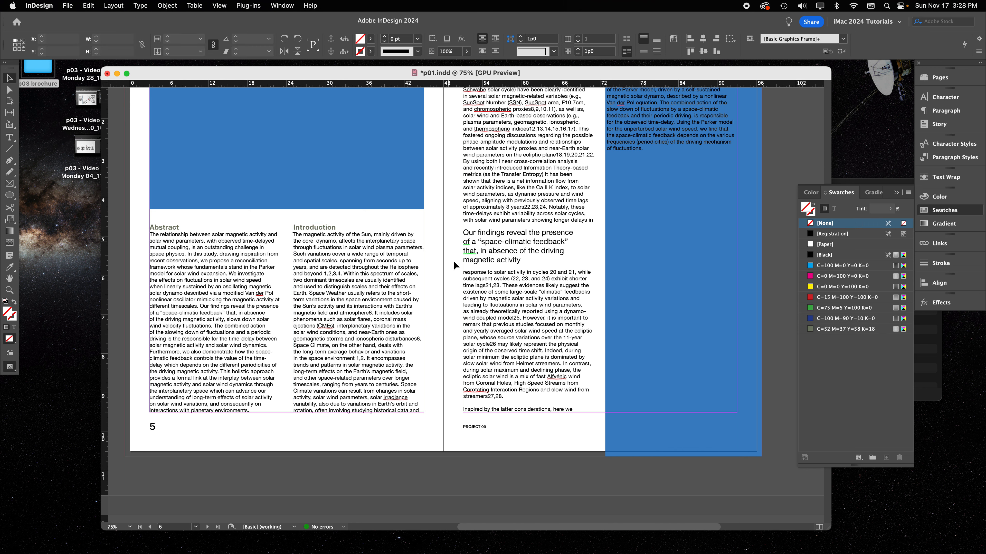
- Edit the custom heading swatch, setting cyan to 10 and magenta to 84
double_click(881, 332)
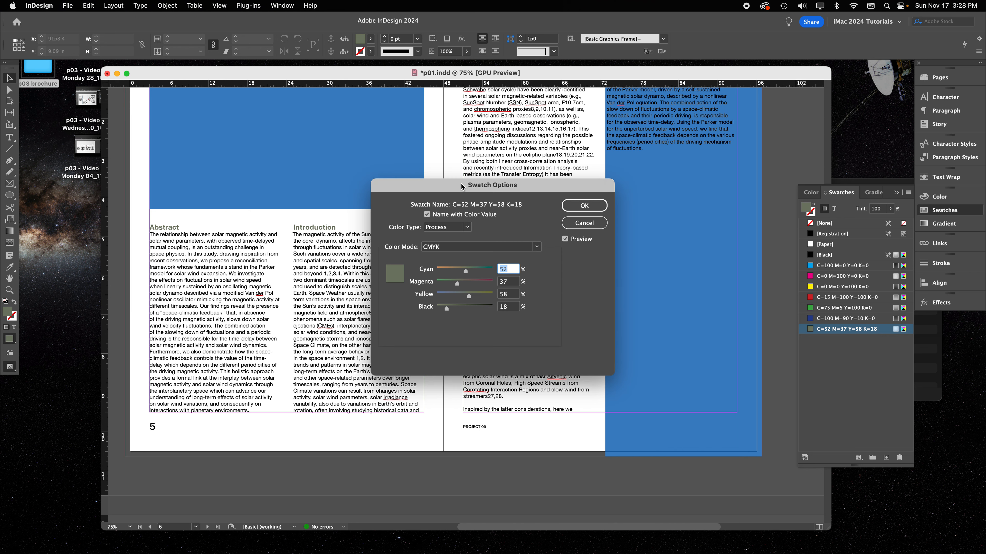
left_click_drag(463, 187, 617, 130)
type("10")
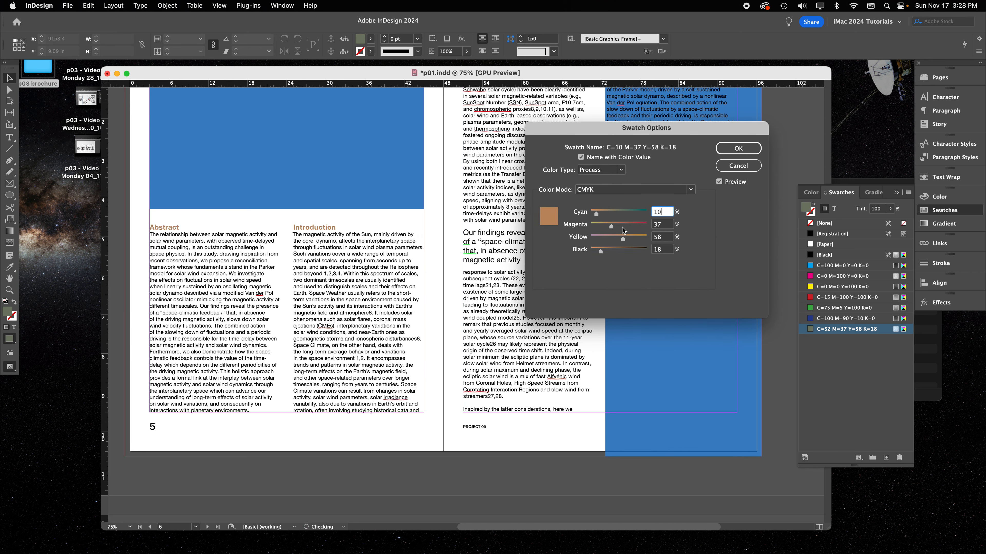
left_click_drag(611, 227, 637, 226)
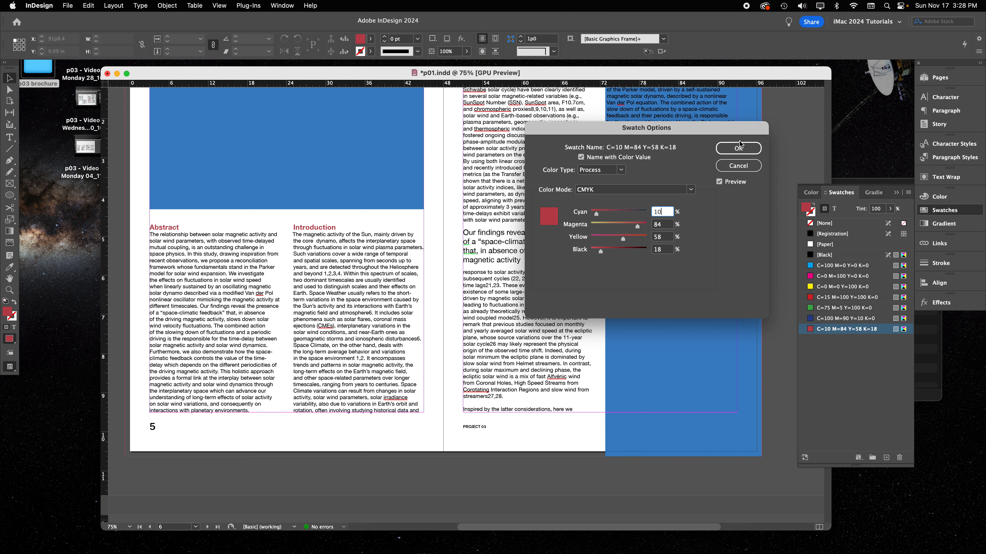
left_click(739, 148)
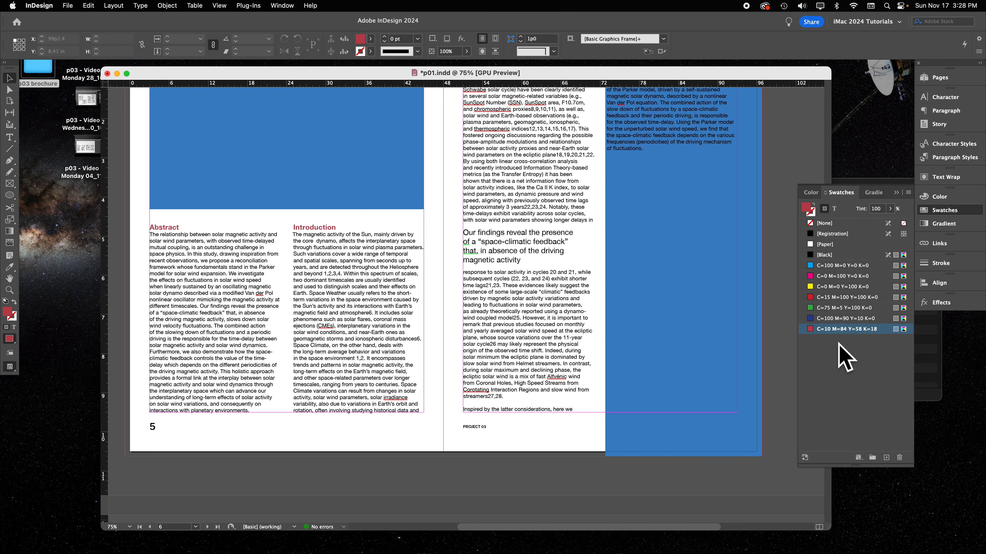
- Lower the custom heading swatch's magenta to 69 and save the swatch
double_click(887, 331)
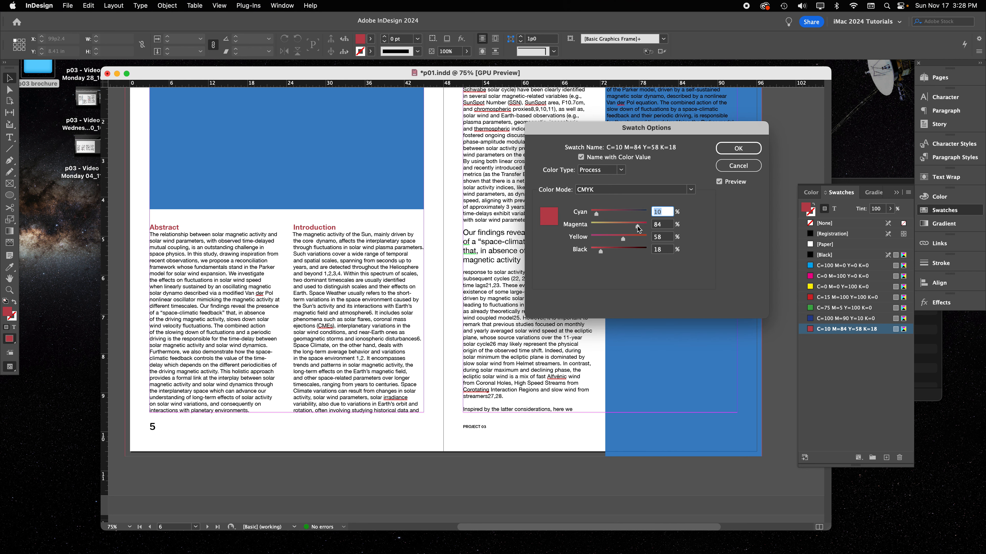
mouse_move(637, 226)
left_mouse_down()
mouse_move(621, 227)
mouse_move(629, 227)
left_mouse_up()
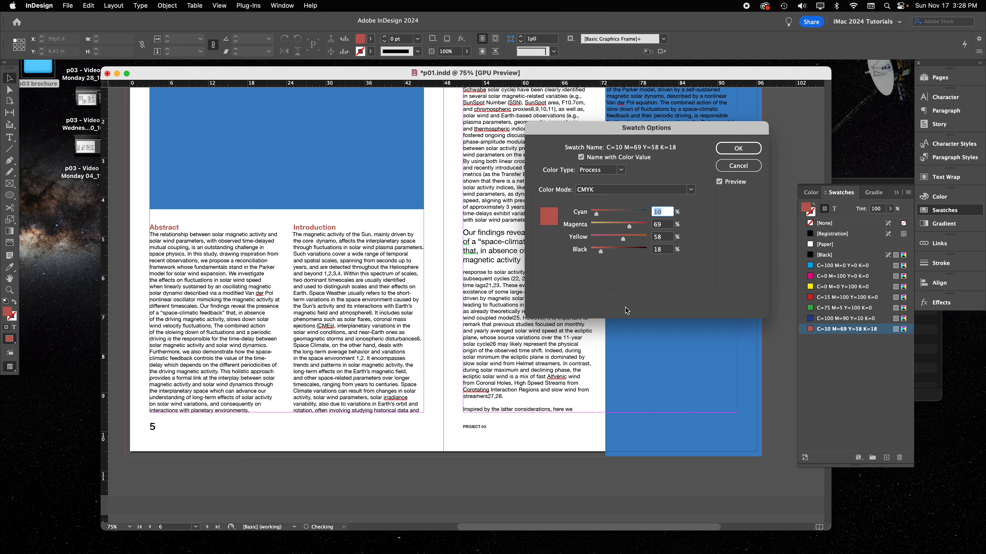
left_click(738, 148)
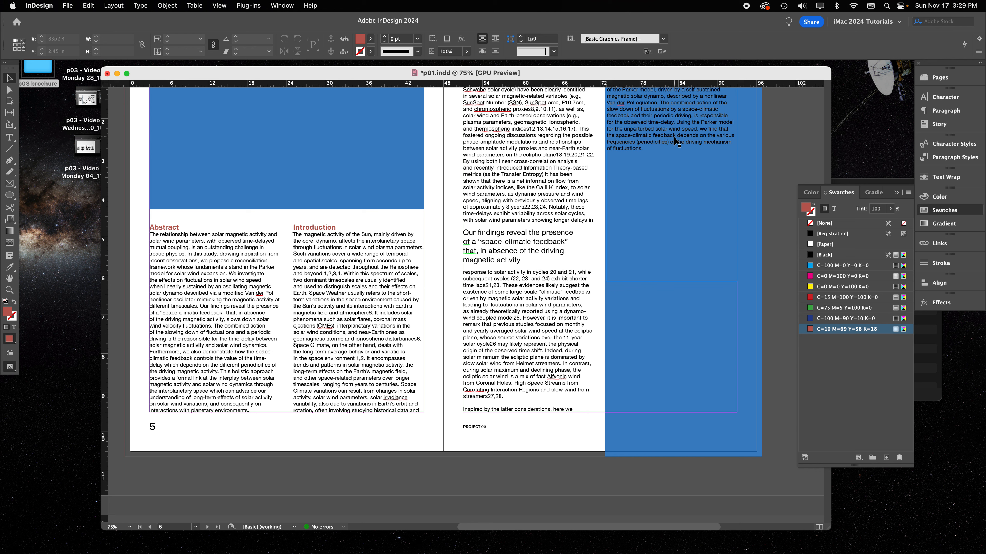
- Arrange the layout and the p03 brochure folder side by side and select gsfc_20171208_archive_e000922_orig_square.jpg in the folder
left_click_drag(701, 77, 577, 100)
left_click(715, 183)
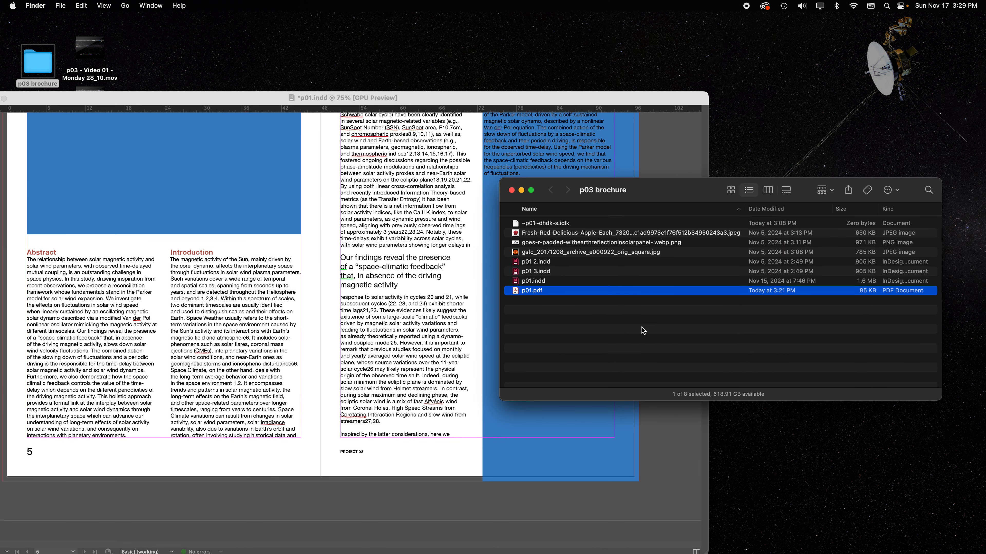
left_click(551, 313)
left_click(689, 252)
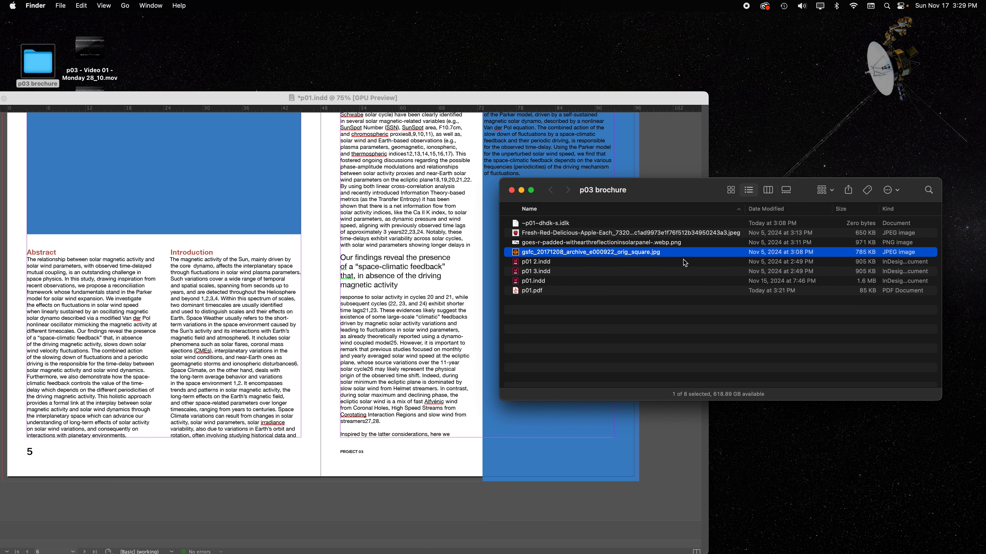
left_click(727, 234)
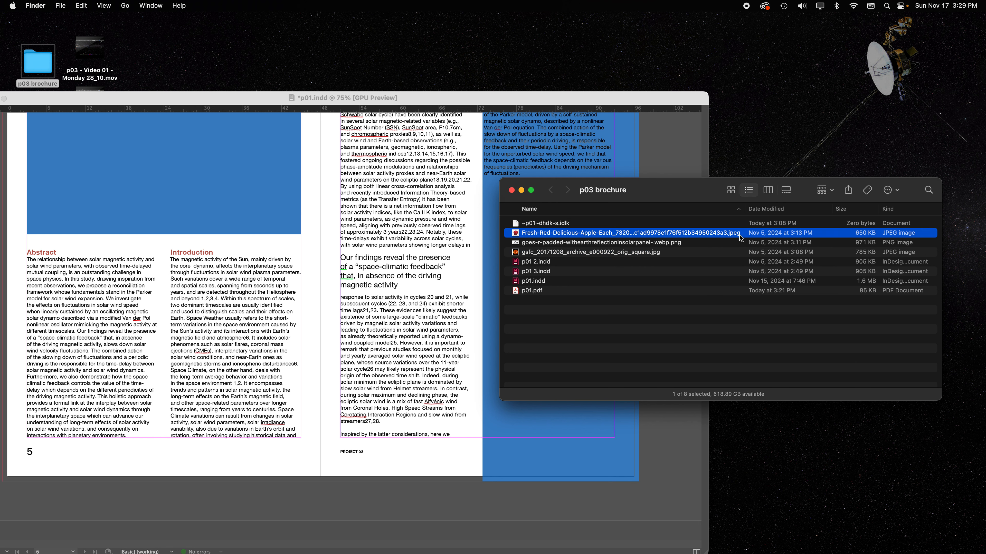
left_click_drag(672, 190, 689, 49)
left_click(702, 112)
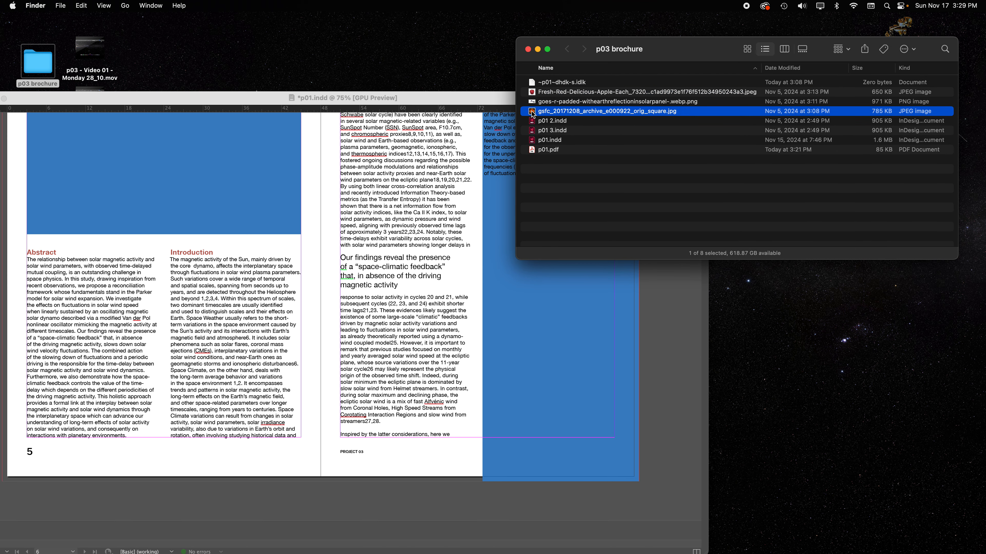
- Try placing the selected sun image as a small frame about 4p10.8 wide above the blue box, then undo the placement
scroll(351, 280, "up", 5)
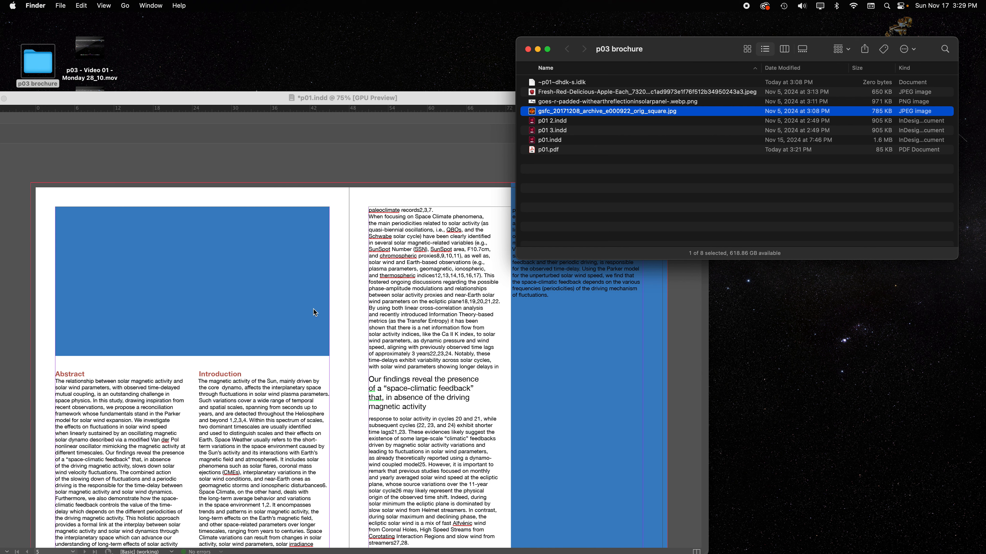
left_click_drag(539, 115, 128, 170)
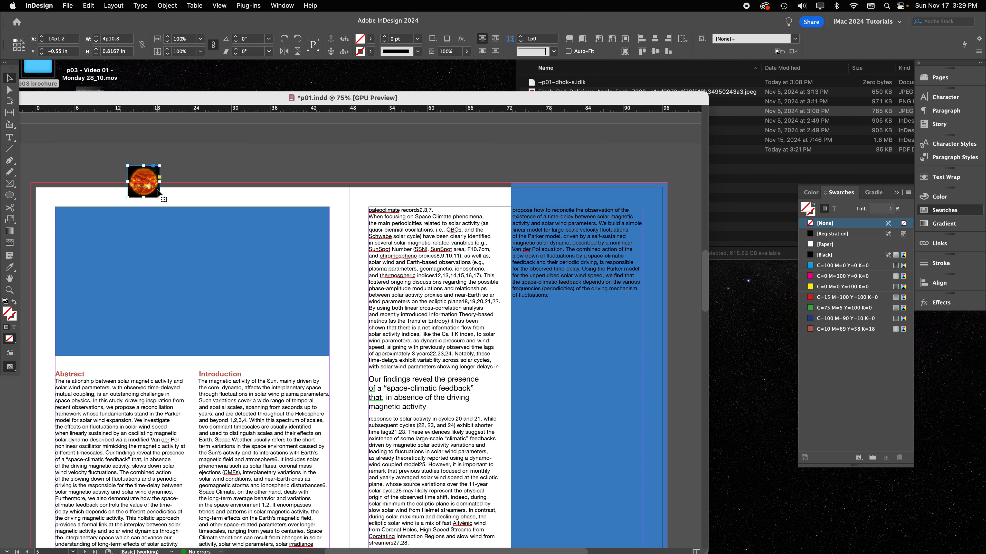
key("super+z")
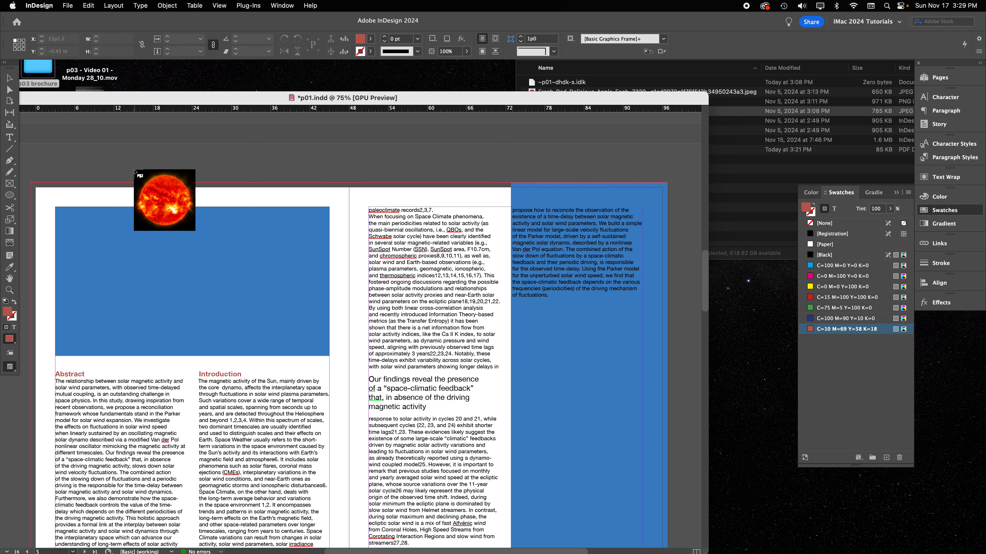
- Place the loaded sun image at its full size over the spread, move it up and to the left, and delete it
left_click(135, 171)
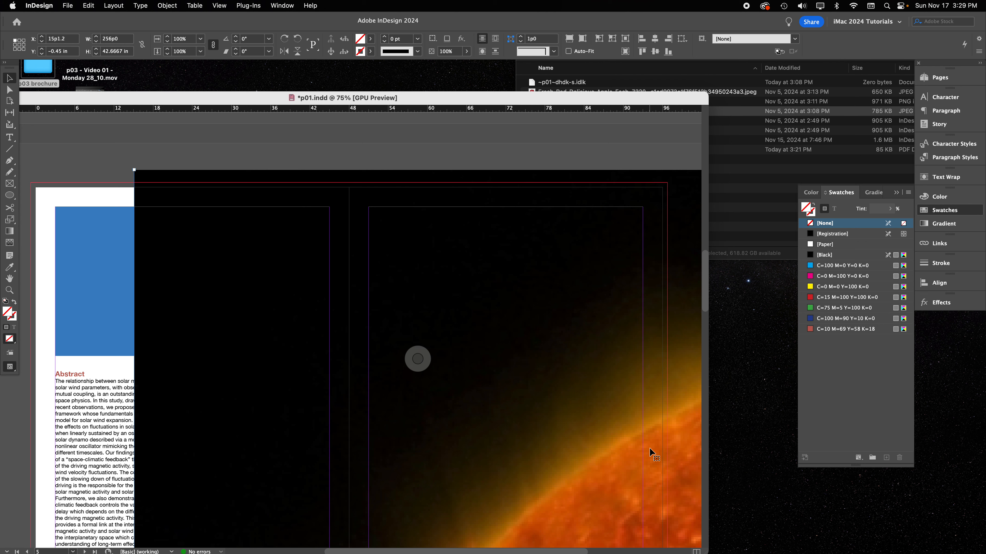
left_click_drag(651, 452, 497, 402)
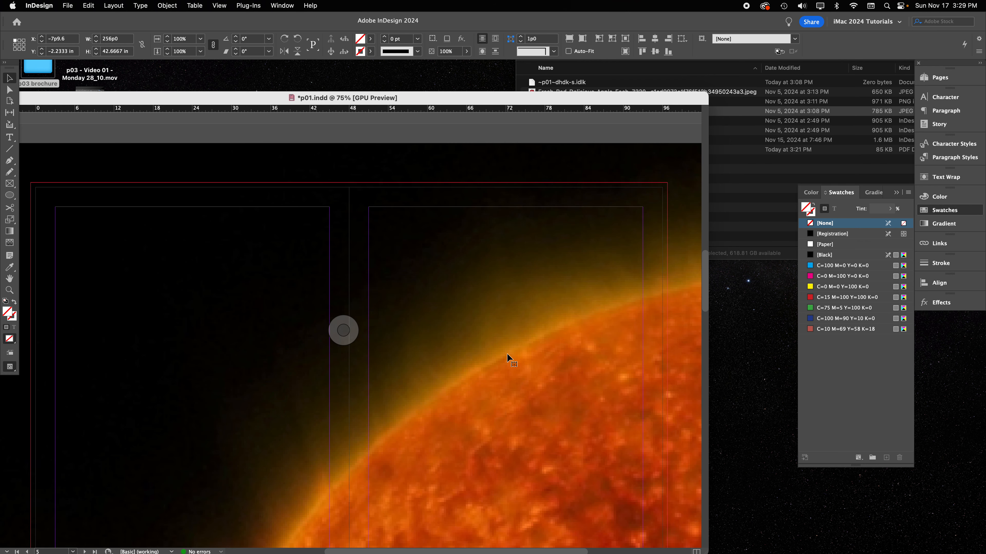
key("Delete")
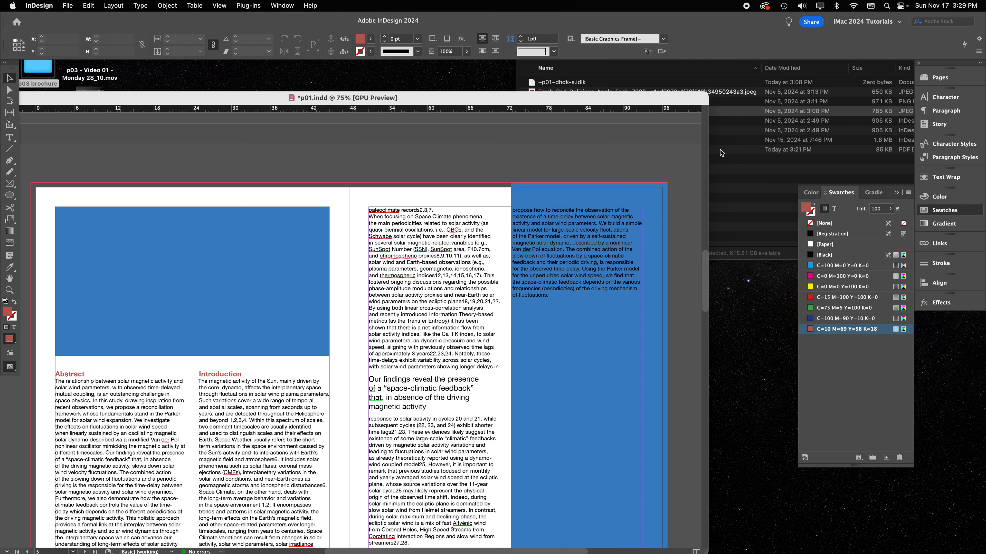
- Open gsfc_20171208_archive_e000922_orig_square.jpg from the p03 brochure folder in Photoshop 2024 and shift its document window slightly right
left_click(766, 213)
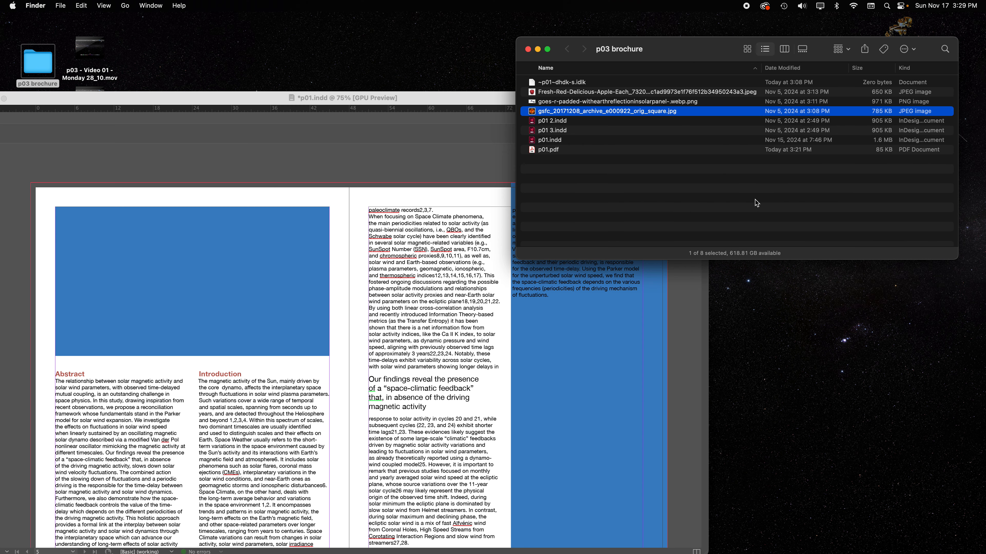
right_click(535, 113)
mouse_move(571, 128)
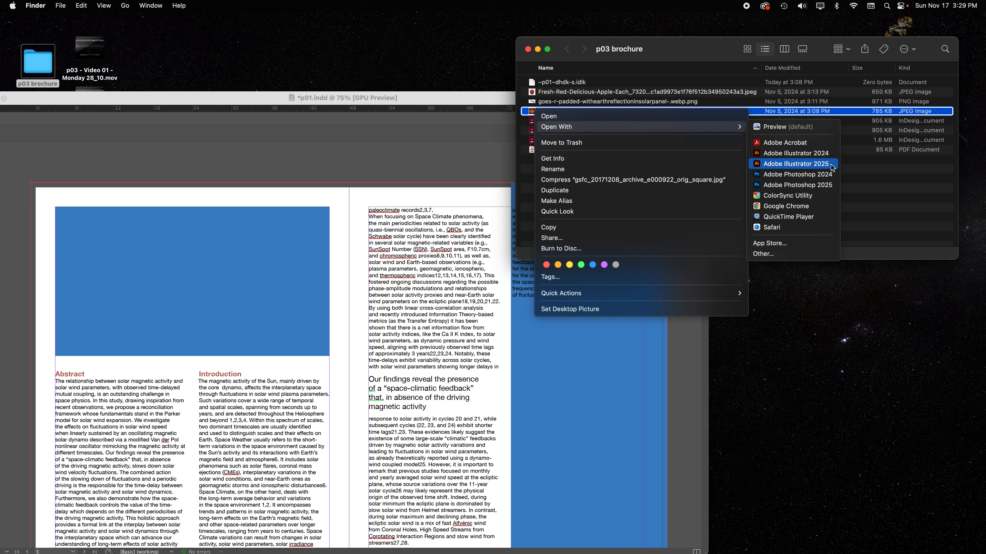
left_click(838, 187)
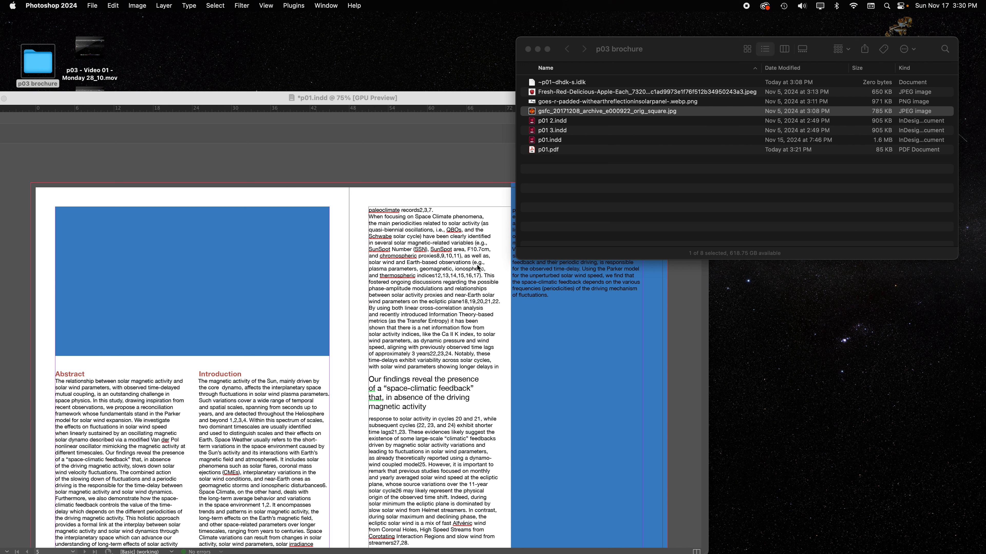
mouse_move(291, 550)
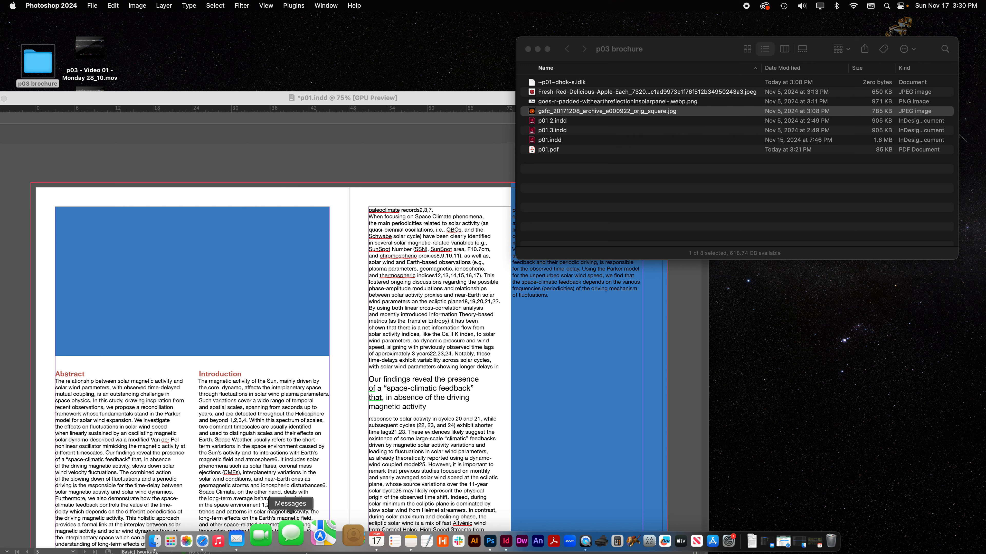
left_click(475, 537)
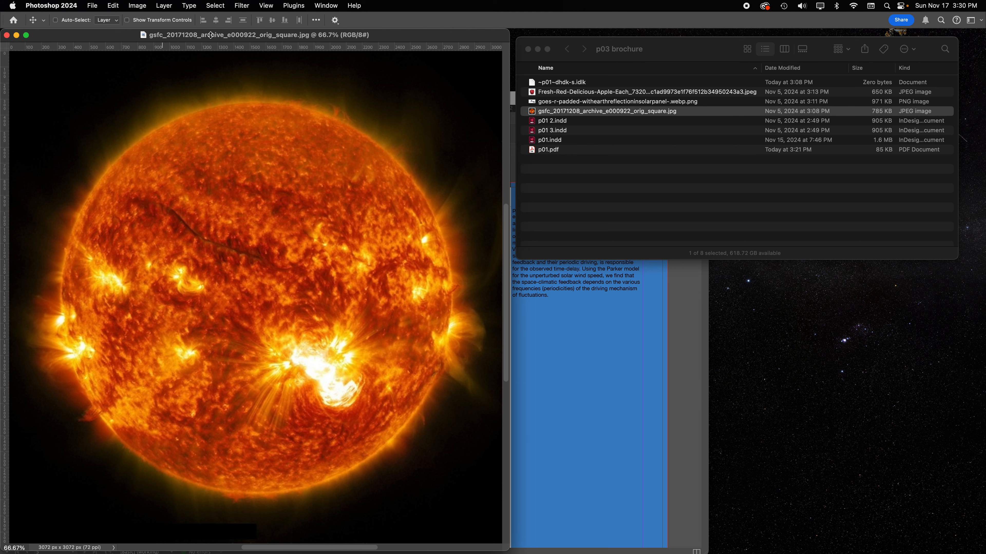
left_click_drag(213, 40, 265, 41)
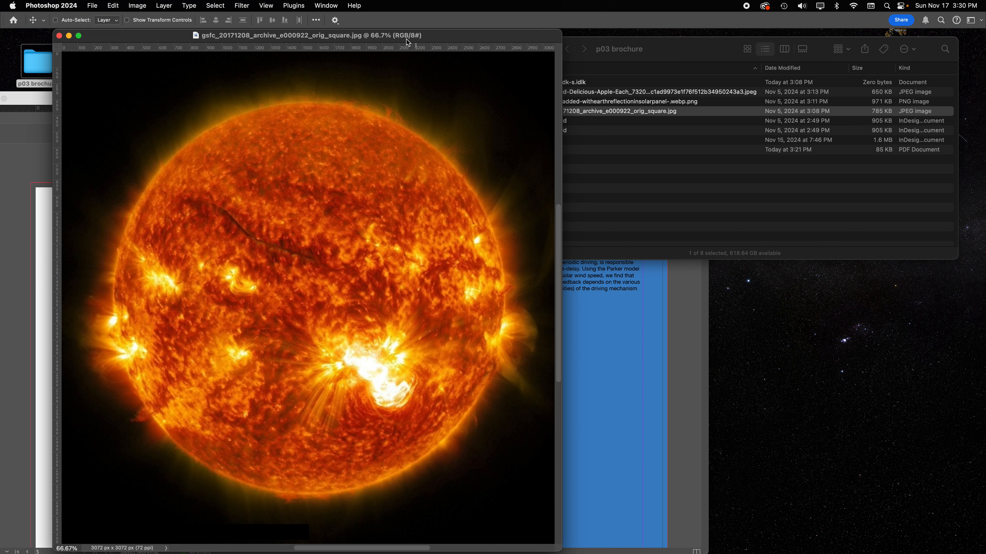
- Convert the sun image to CMYK color mode, accepting the U.S. Web Coated (SWOP) v2 profile
left_click(138, 5)
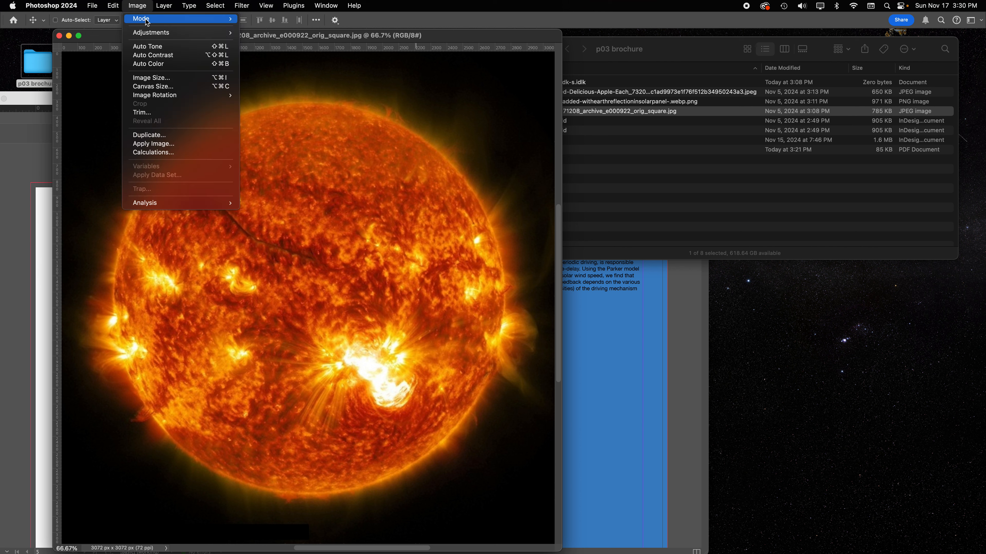
mouse_move(154, 22)
left_click(290, 63)
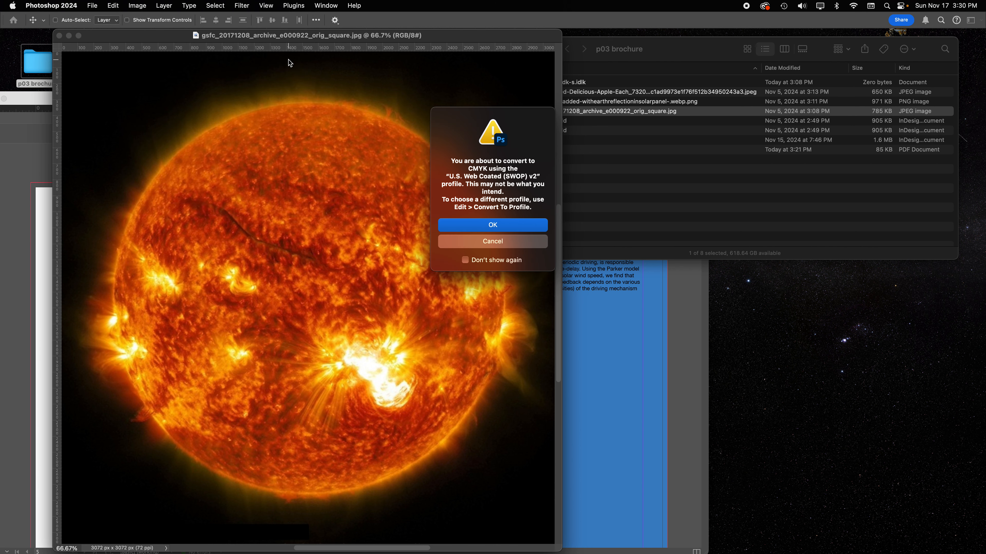
left_click(517, 227)
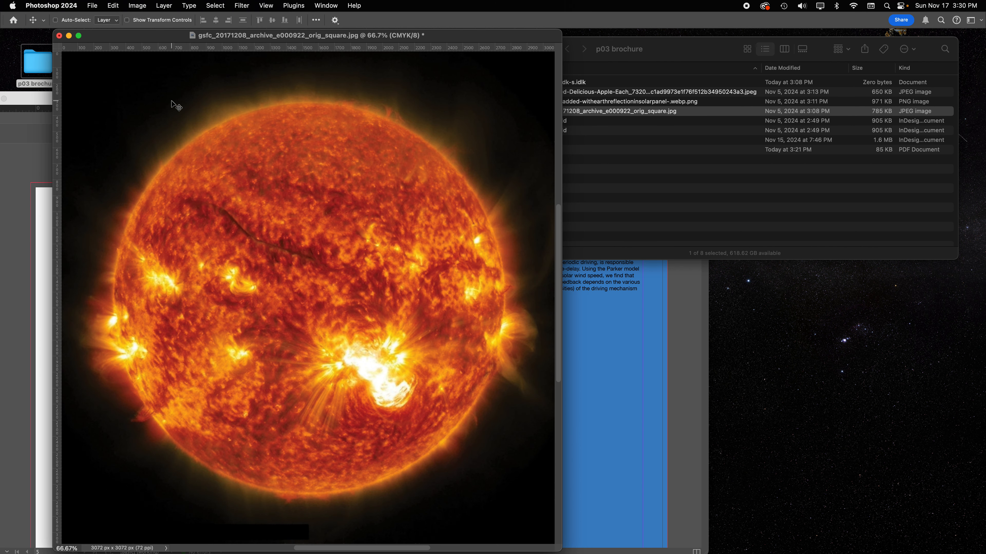
- Set the sun image's resolution to 300 pixels/inch with resampling turned off
left_click(140, 5)
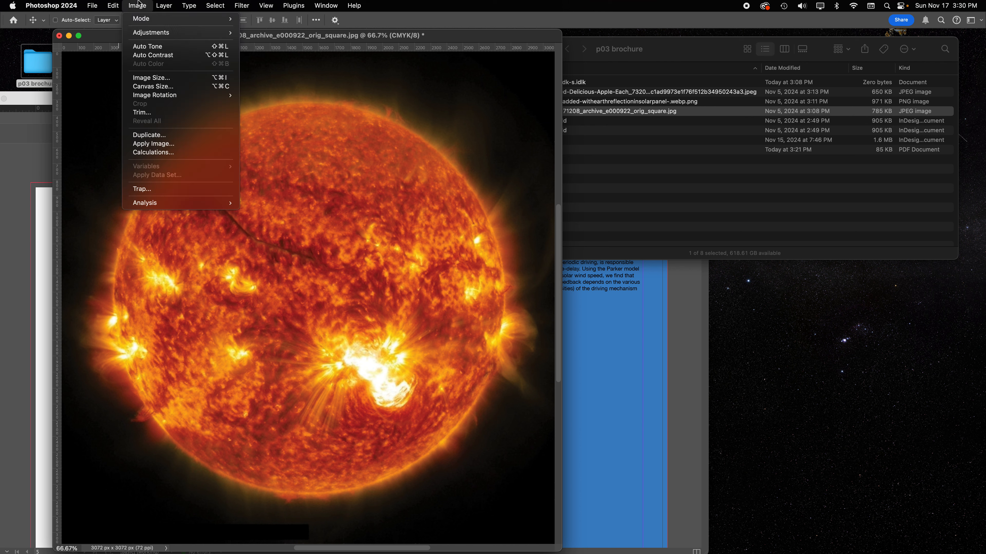
left_click(163, 82)
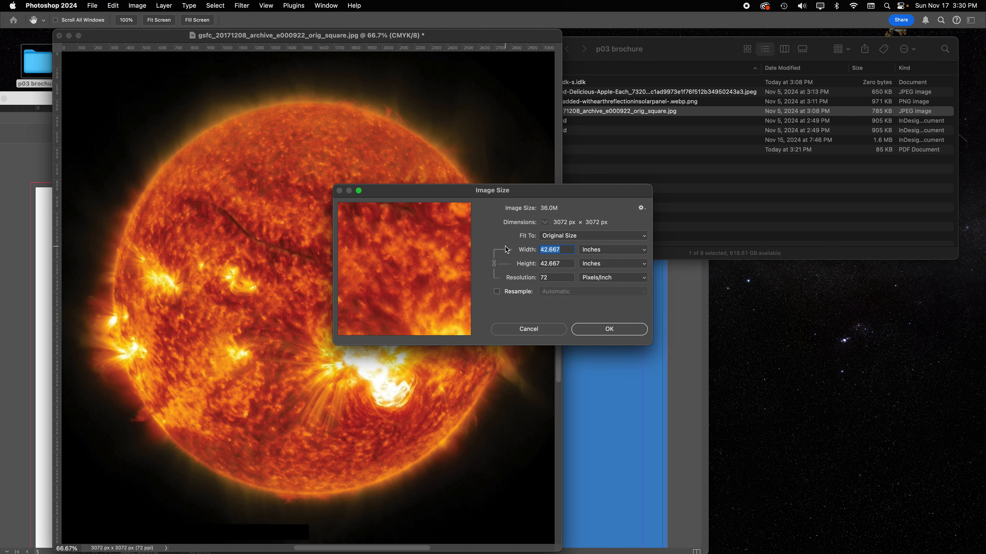
left_click(496, 292)
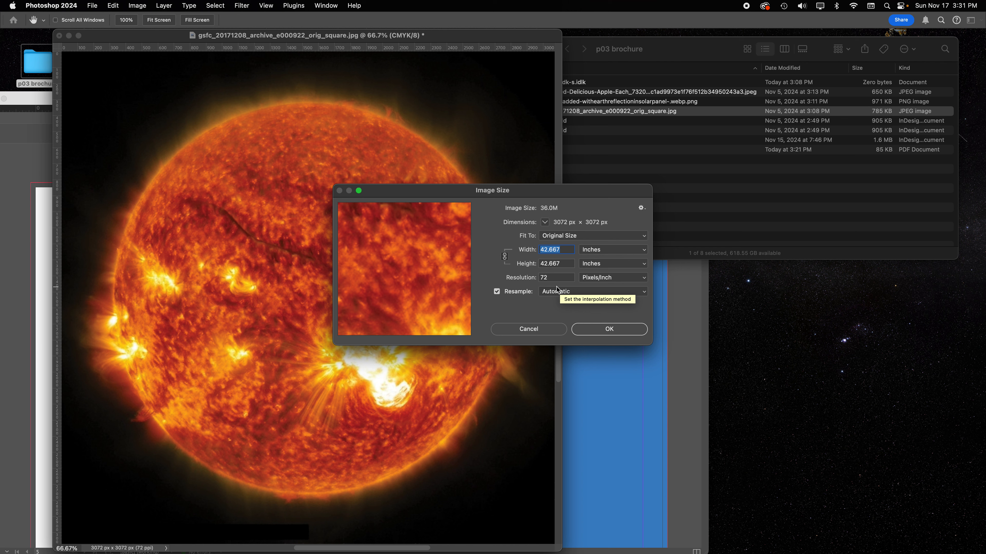
left_click(496, 291)
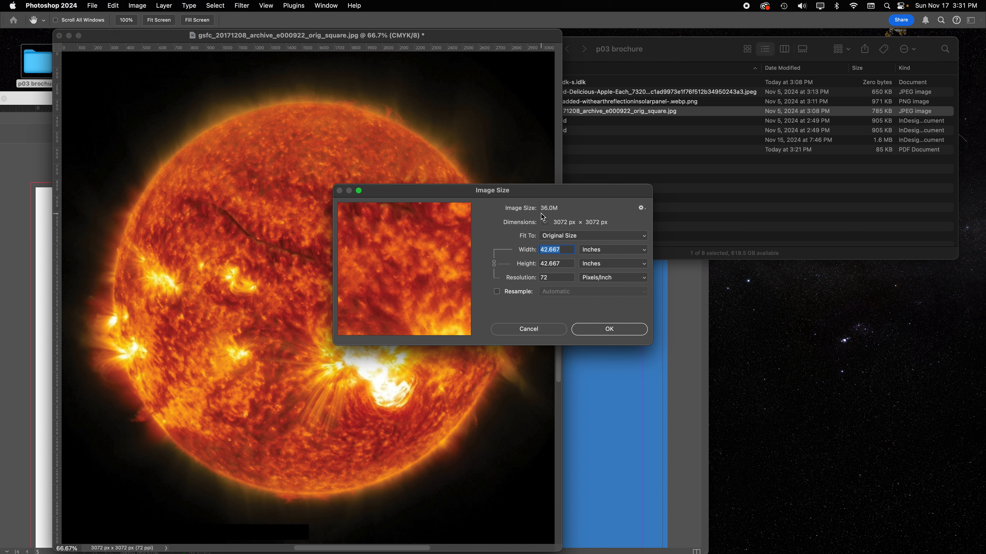
left_click(550, 278)
type("300")
left_click(627, 329)
- Save the sun image as an uncompressed TIFF in the p03 brochure folder and close its document window
left_click(117, 5)
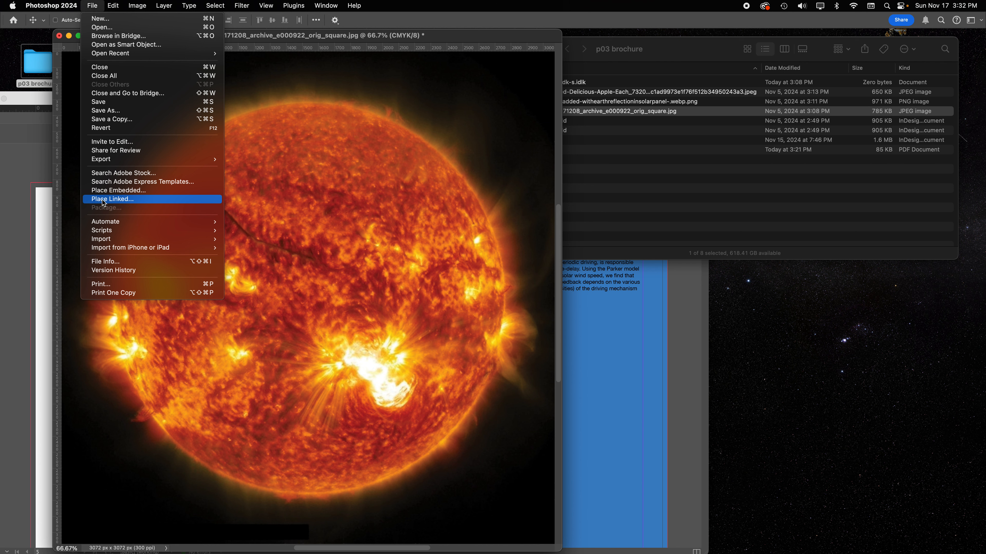
left_click(113, 111)
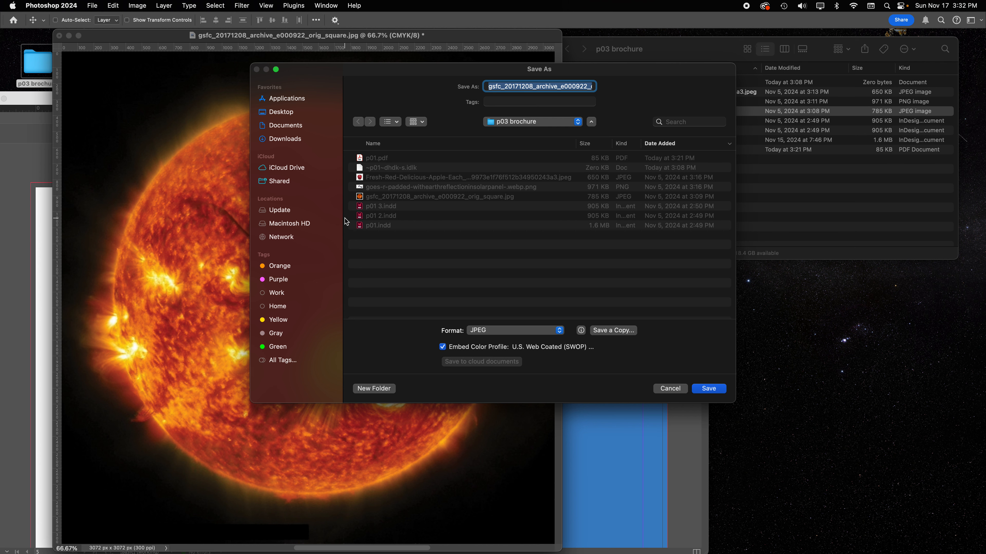
left_click(554, 331)
left_click(526, 394)
left_click(710, 391)
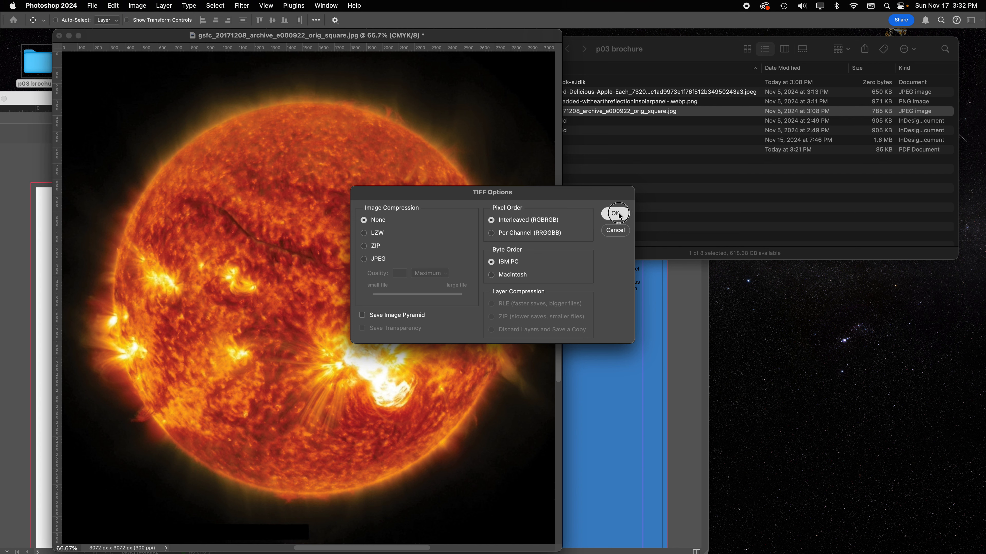
left_click(616, 214)
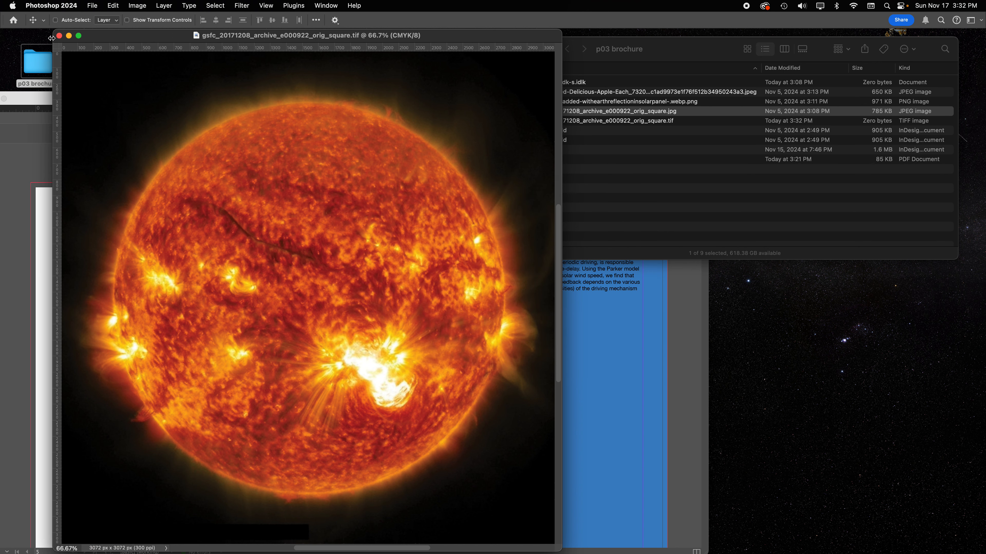
left_click(59, 35)
- Load gsfc_20171208_archive_e000922_orig_square.tif from the p03 brochure folder into p01.indd, try placing it at full size over the spread, and undo the placement
left_click(333, 134)
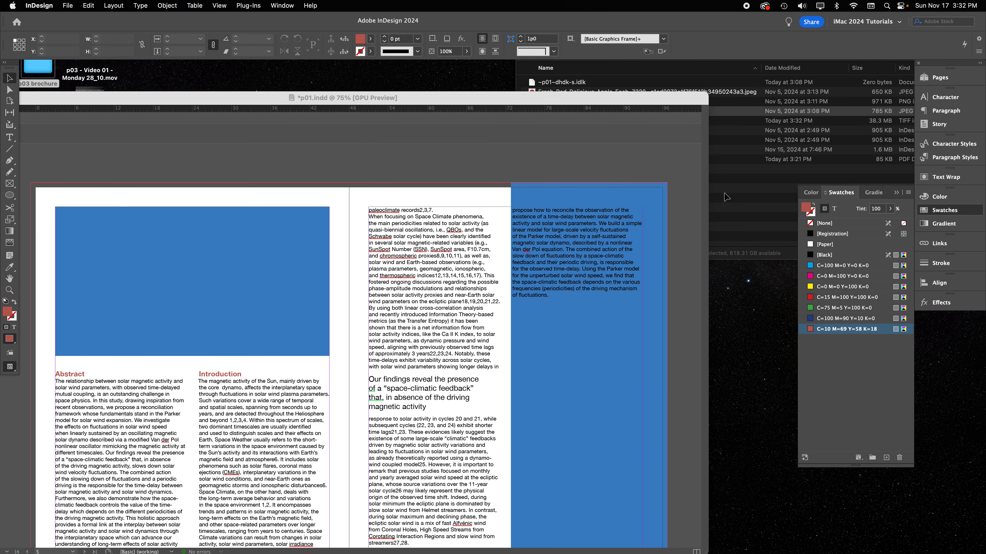
left_click(726, 197)
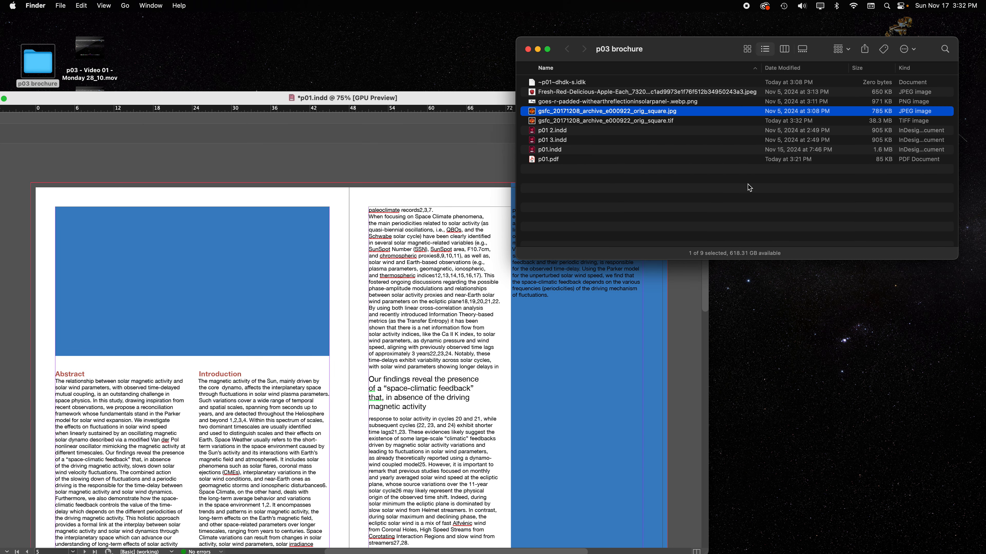
left_click(533, 122)
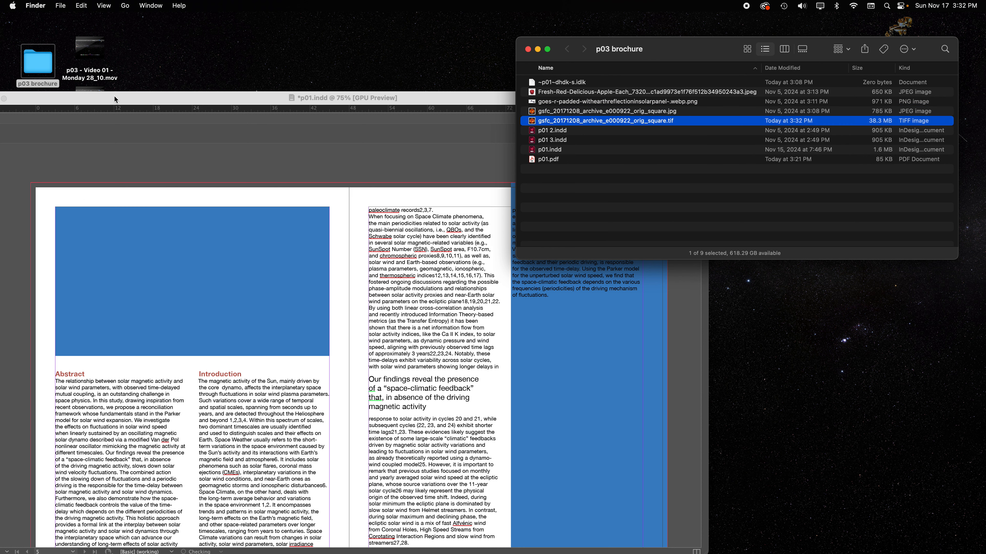
left_click(116, 99)
scroll(74, 160, "left", 3)
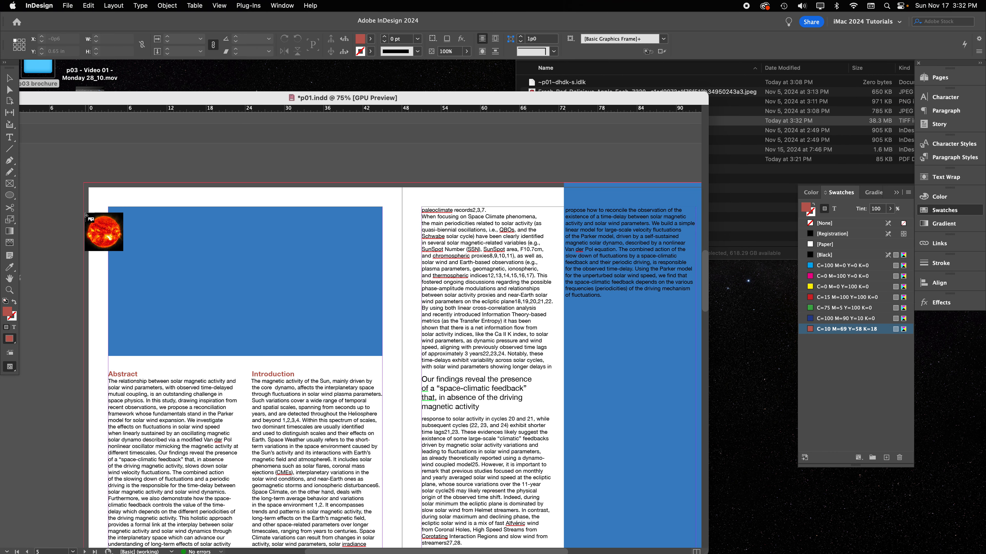
left_click(100, 192)
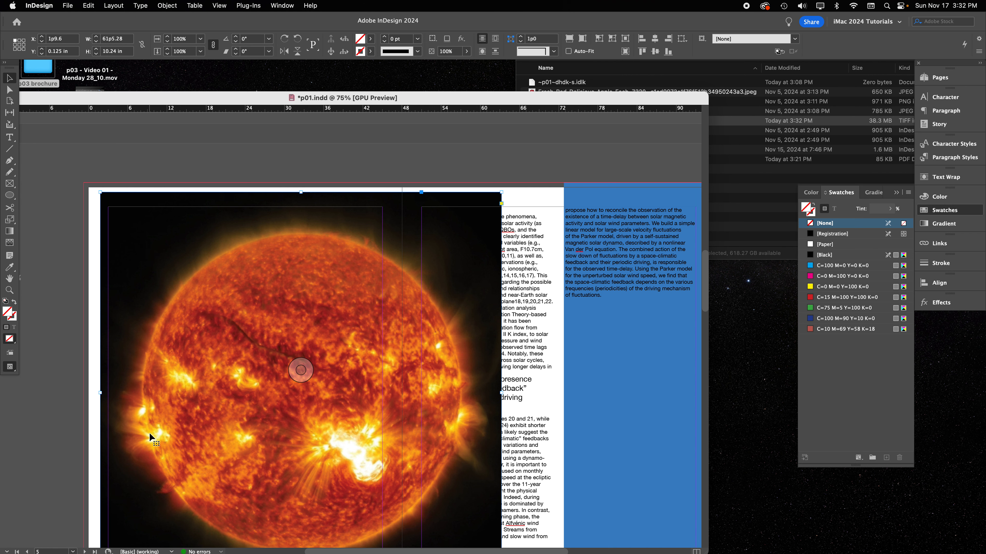
key("super+z")
- Try placing the sun TIFF 42p0 wide over the blue box, undo the placement and discard the loaded image
left_click_drag(107, 207, 373, 424)
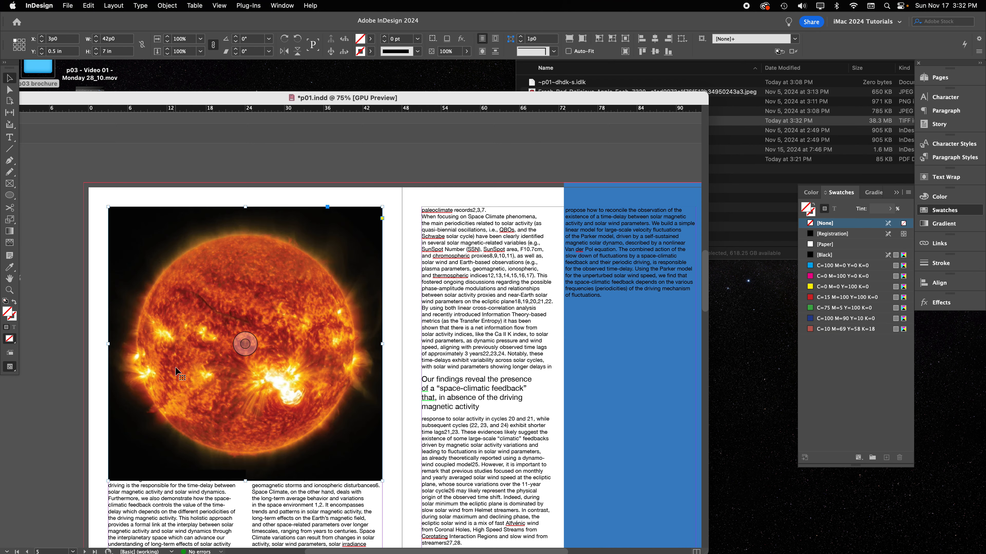
key("super+z")
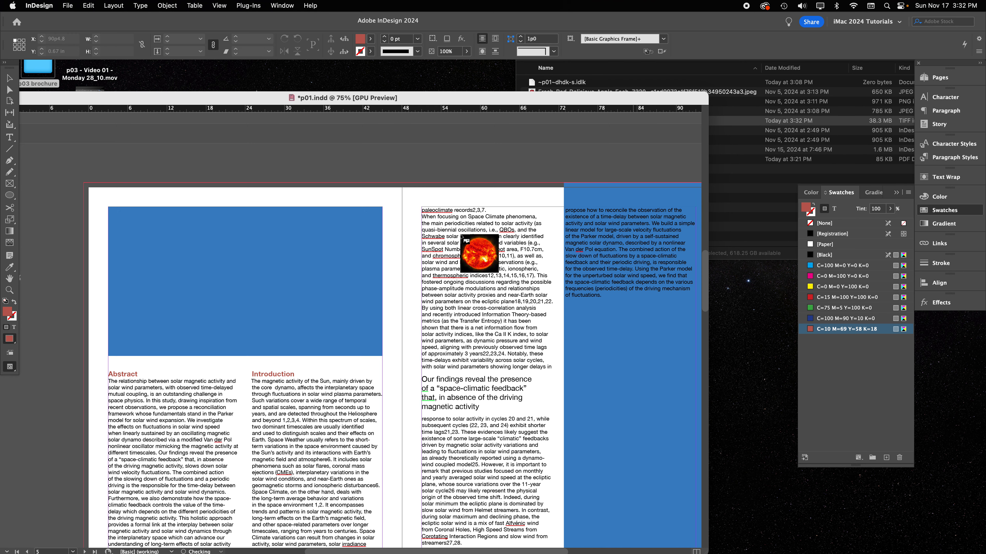
key("Escape")
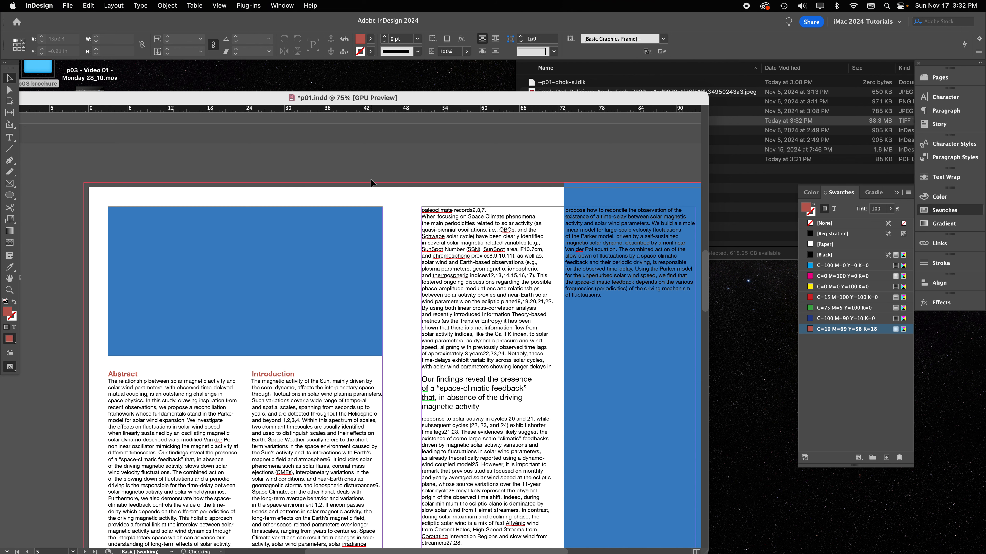
- Place gsfc_20171208_archive_e000922_orig_square.tif inside the blue frame, try Fit Content to Frame, and undo the fitting
left_click(828, 180)
left_click_drag(548, 120, 256, 248)
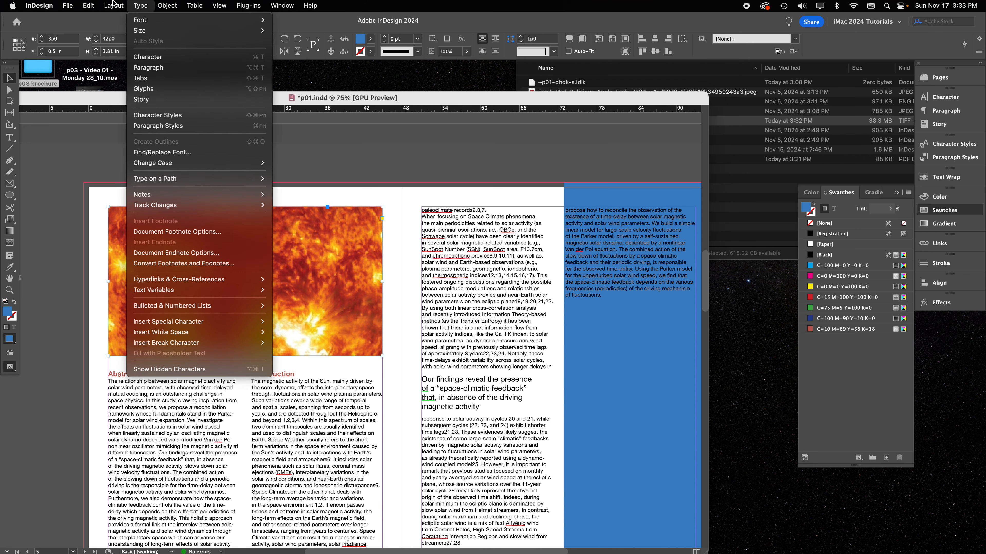
mouse_move(203, 210)
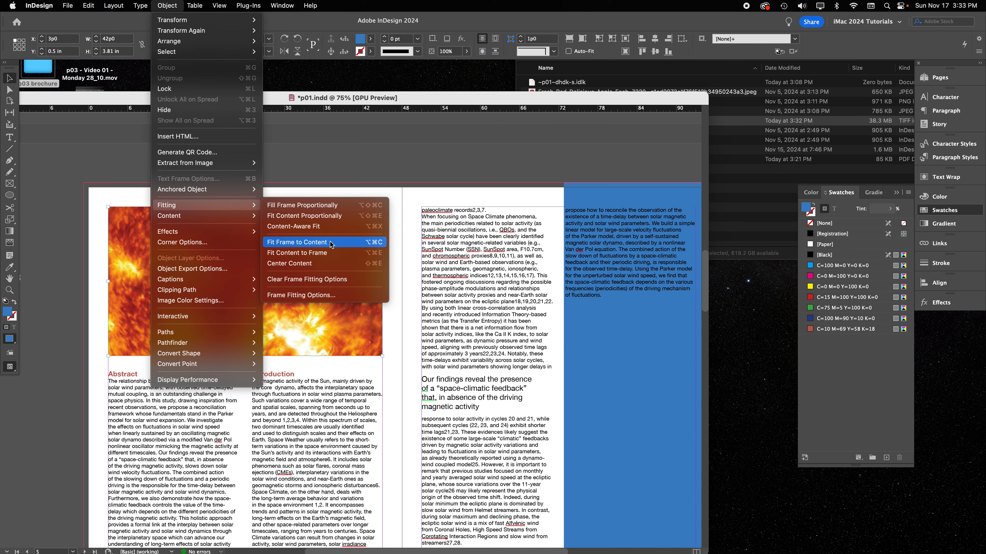
left_click(333, 253)
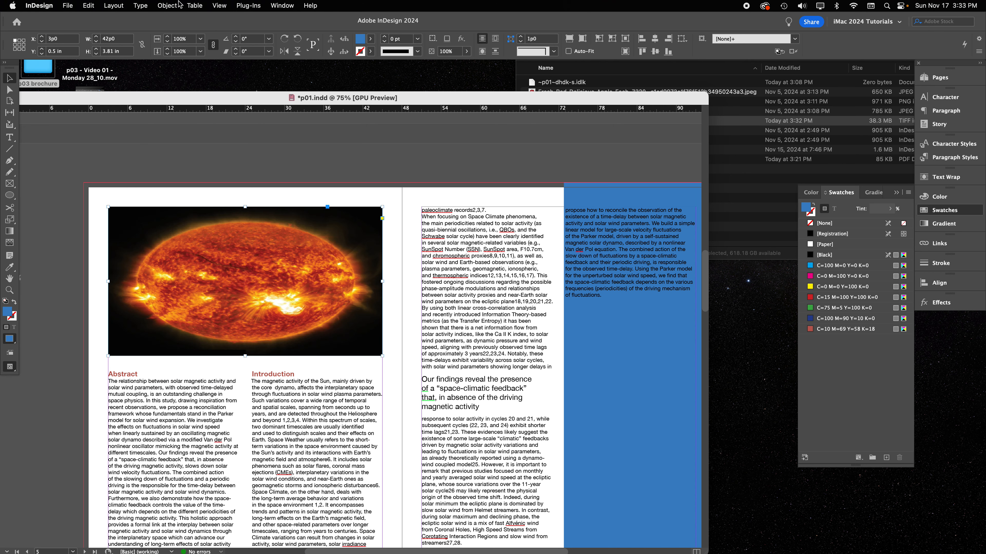
key("super+z")
- Fit the sun image proportionally in the blue frame and scale it evenly from its center to the full 42p0 frame width
left_click(167, 5)
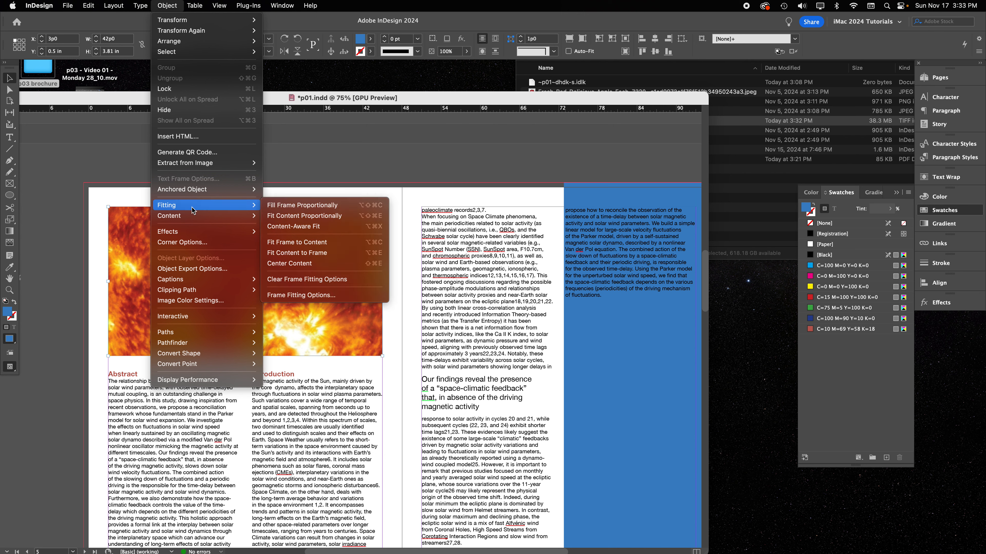
left_click(341, 217)
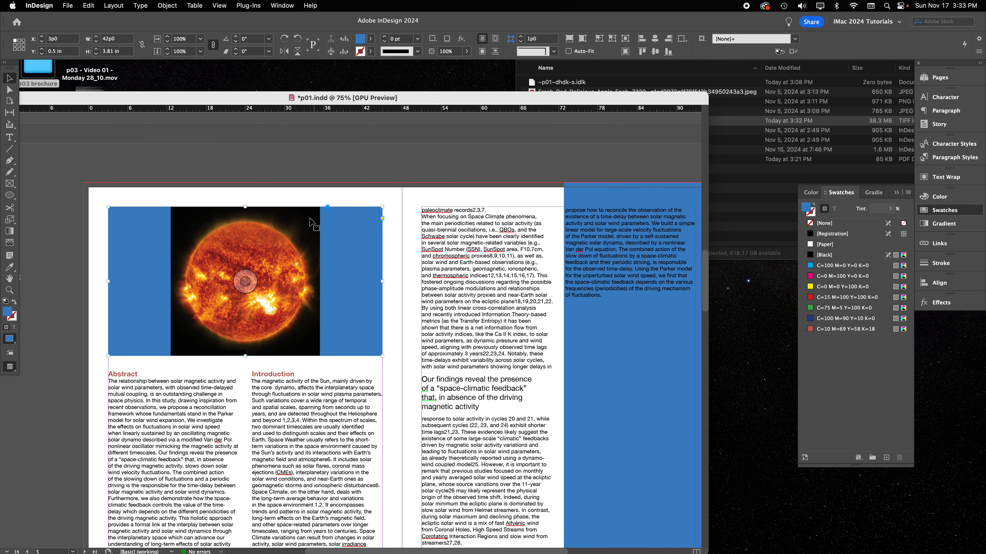
left_click(244, 281)
left_click_drag(320, 281, 383, 281)
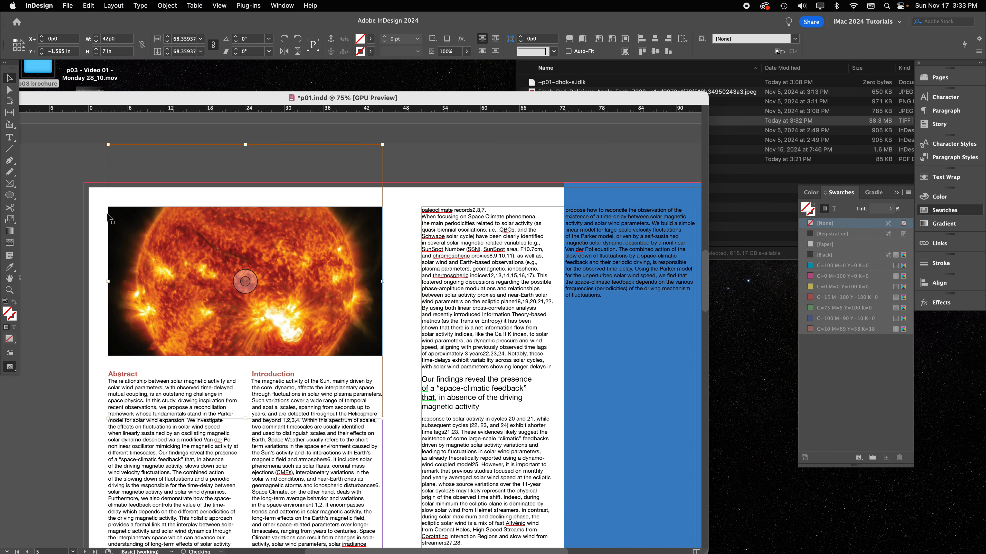
- Nudge the sun image upward inside its frame to a vertical offset of about -2.845 in and deselect it
key("shift+Up")
key("shift+Up")
key("shift+Up")
key("shift+Up")
key("shift+Up")
key("shift+Up")
key("shift+Up")
key("shift+Up")
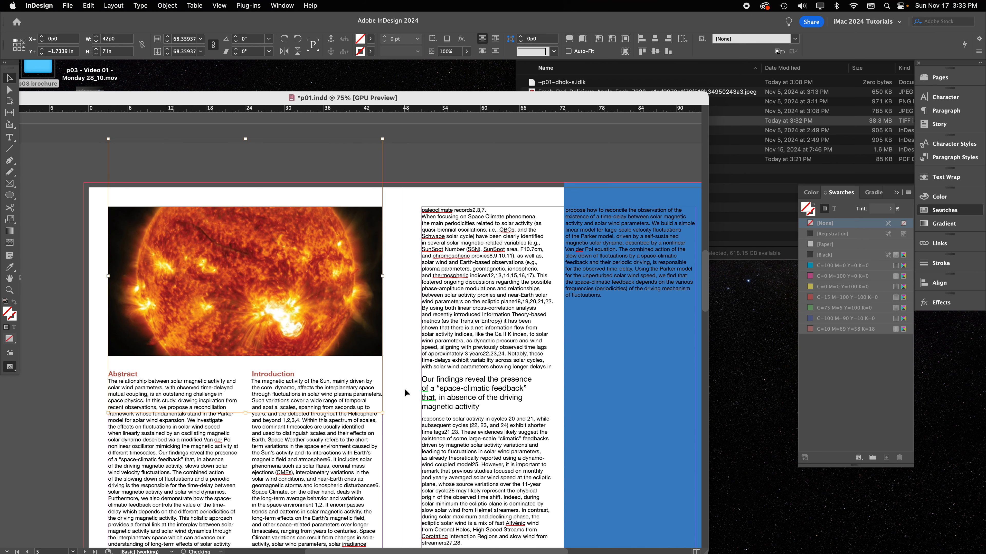
key("shift+Up")
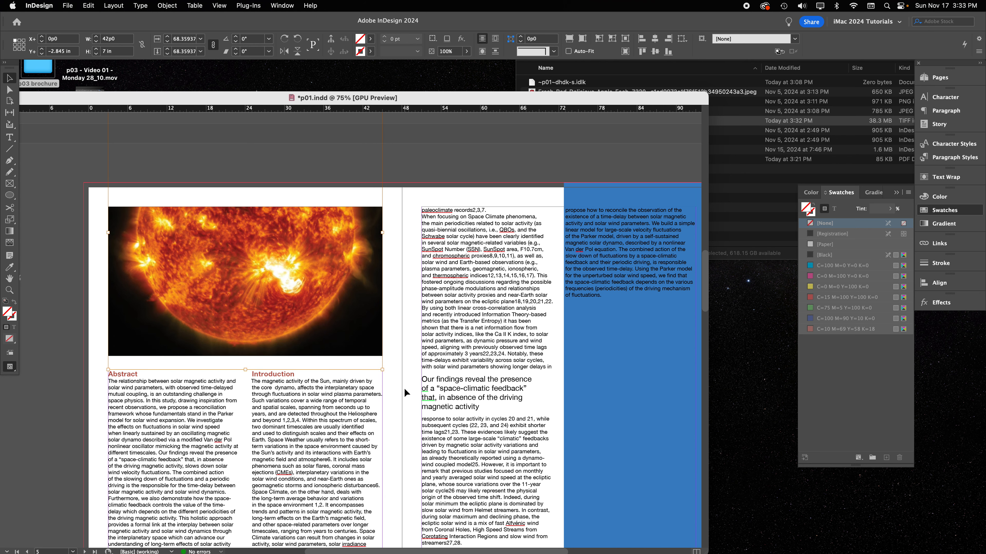
scroll(404, 390, "up", 1)
left_click(405, 390)
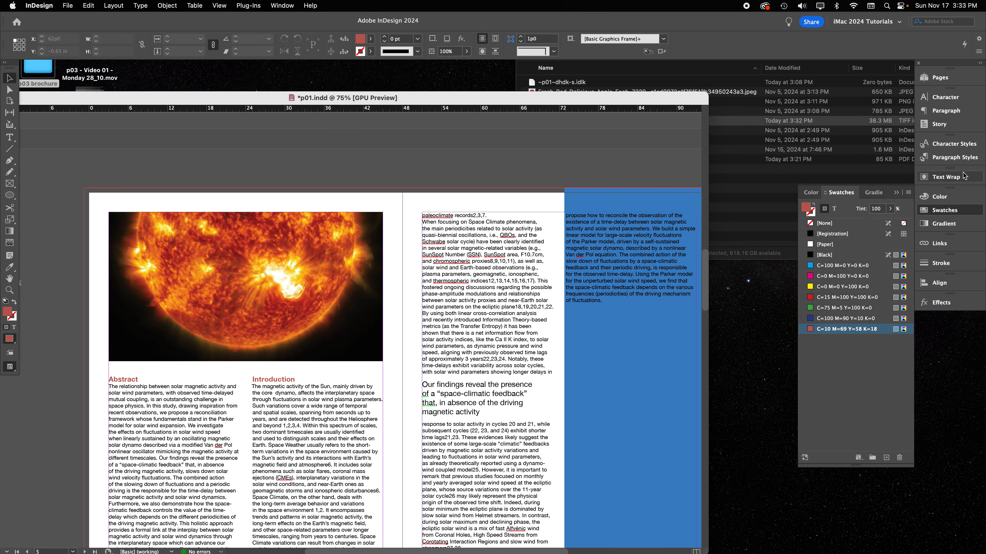
- Show the full link details of the placed sun TIFF to examine its color space, actual PPI and effective PPI
left_click(953, 249)
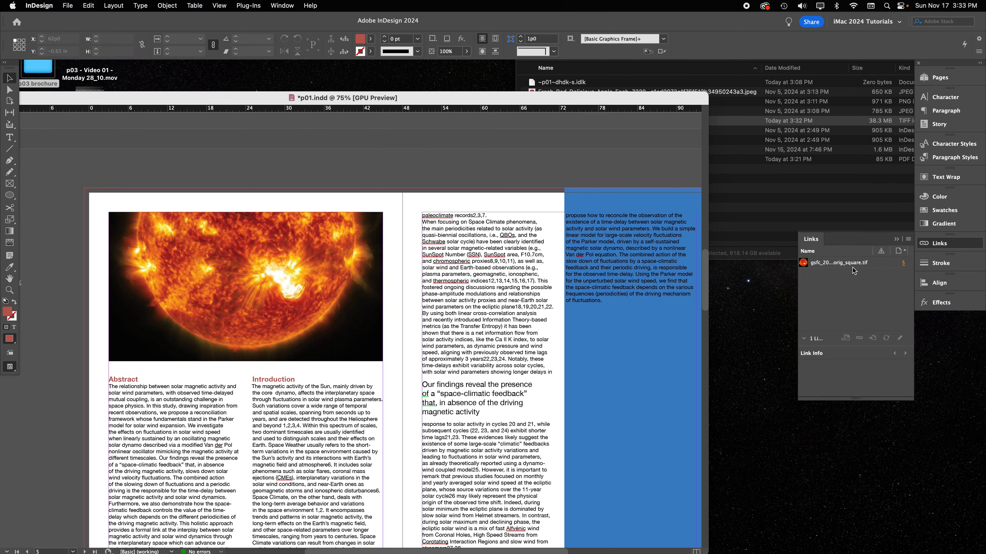
left_click(851, 264)
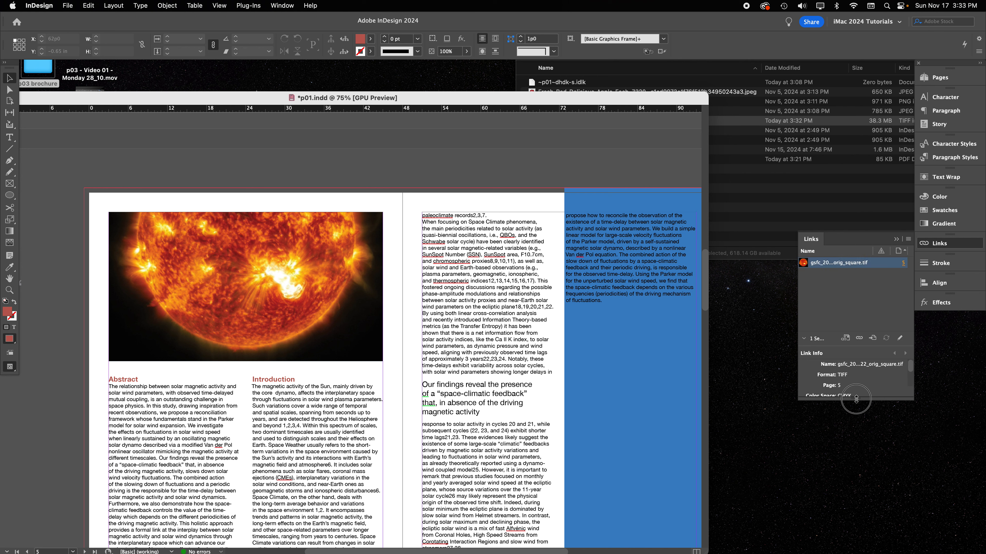
left_click_drag(855, 398, 855, 530)
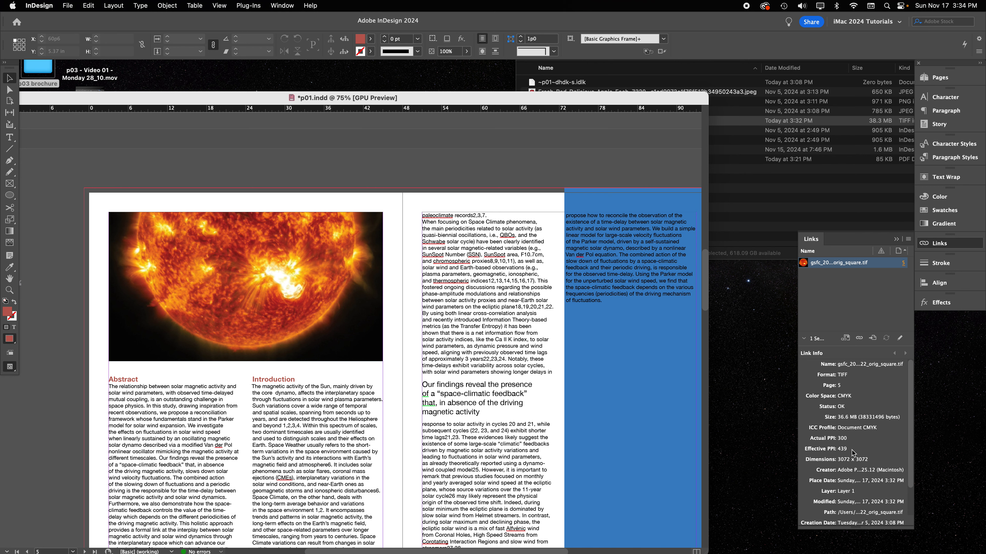
- Try placing a second copy of the sun TIFF about 94p0 wide across the spread to check its effective PPI, and delete it
left_click(773, 176)
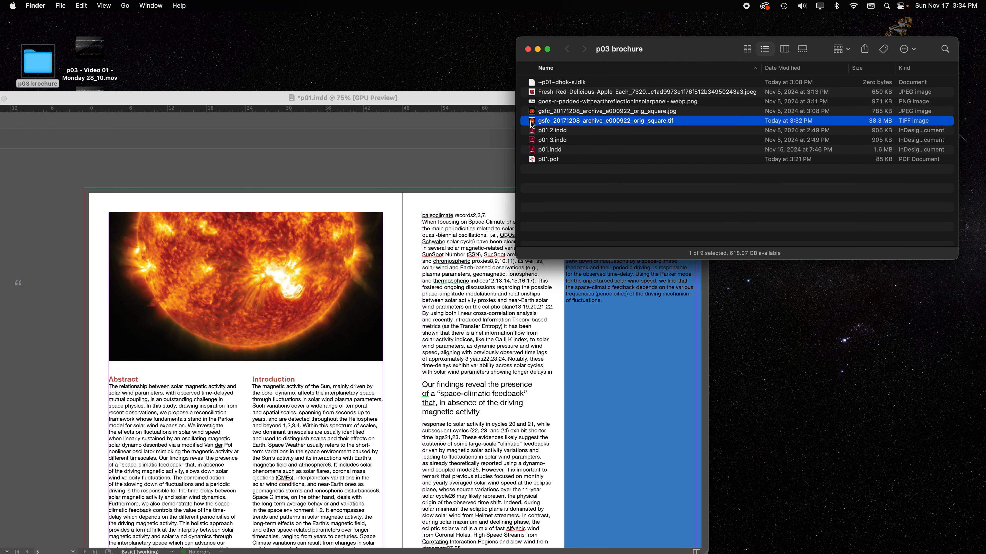
left_click_drag(535, 124, 184, 183)
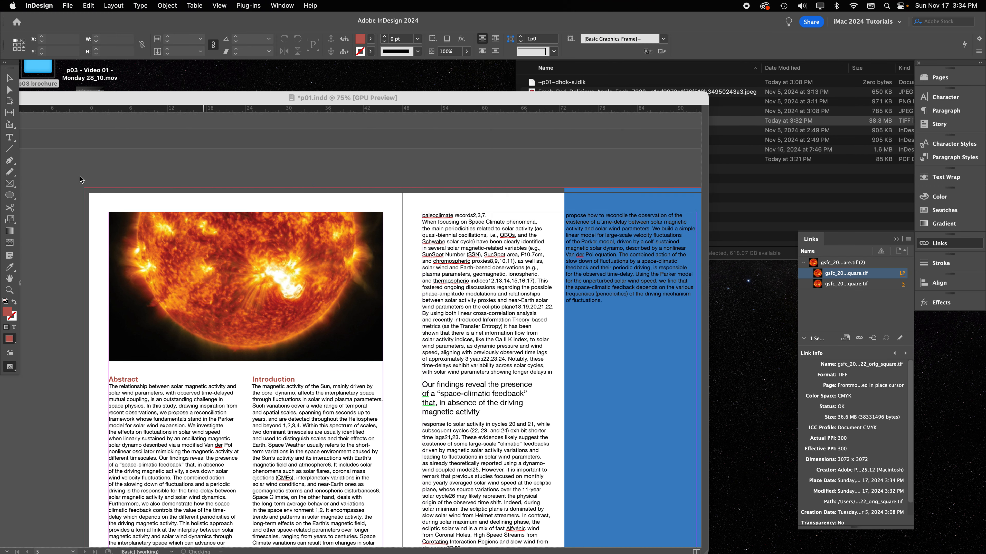
left_click_drag(170, 220, 689, 447)
scroll(835, 481, "down", 2)
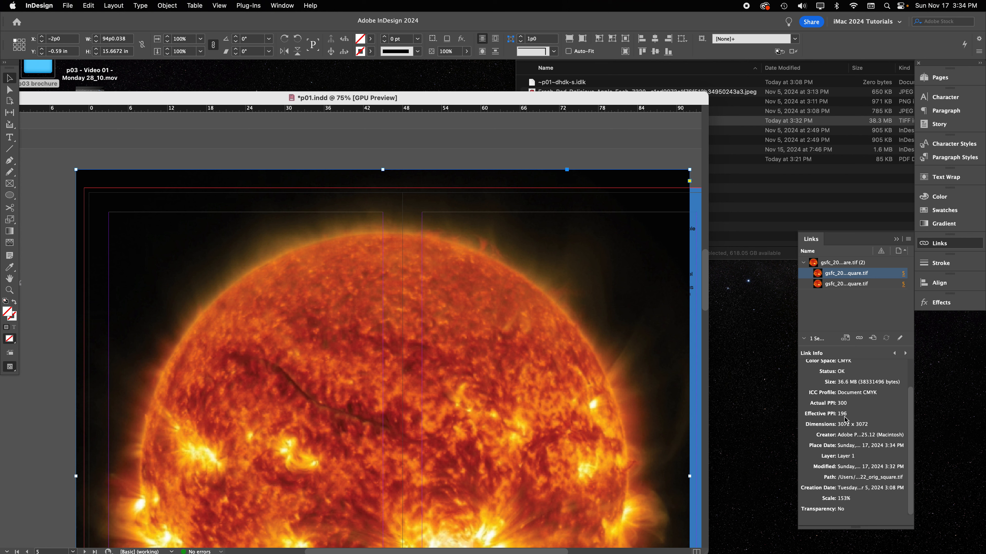
left_click(383, 359)
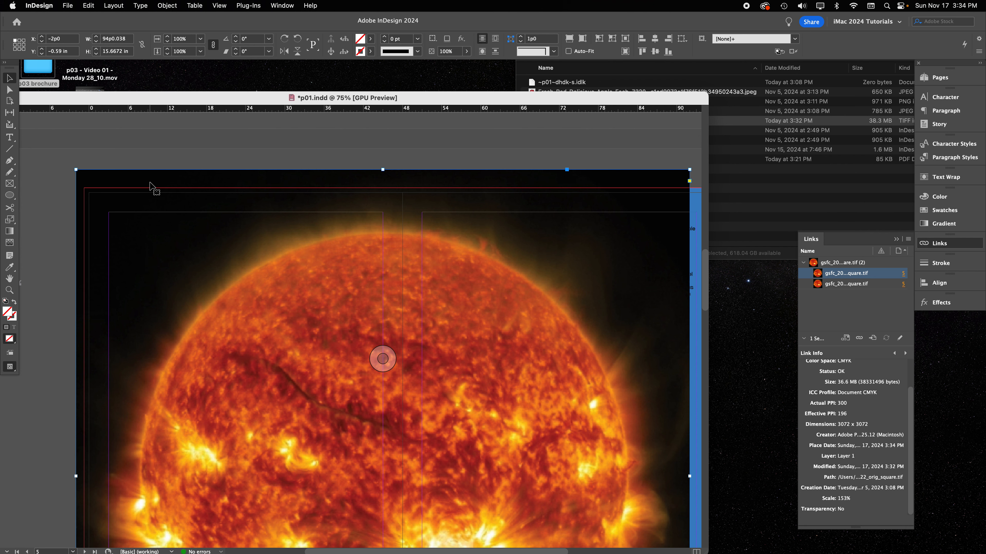
key("BackSpace")
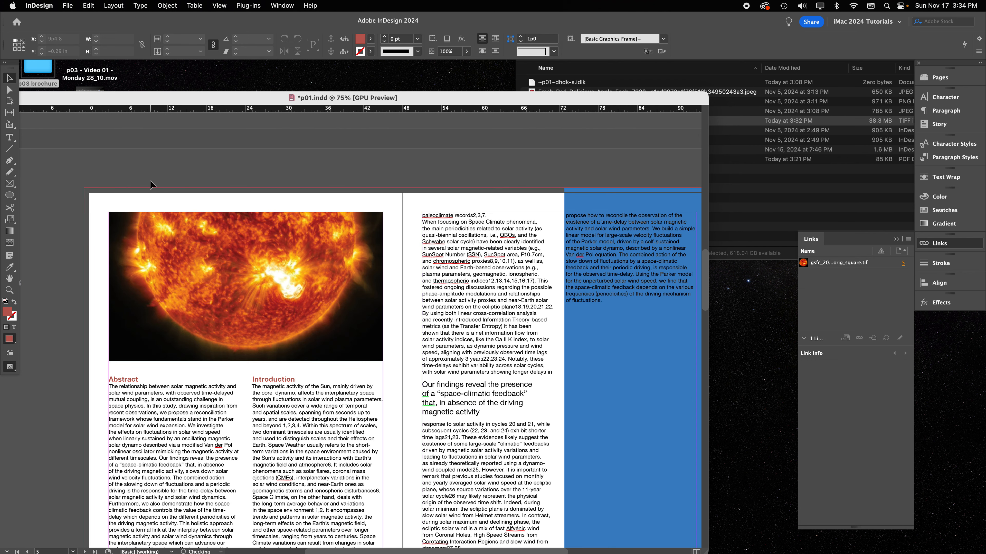
- Delete the sun image from inside the blue frame and select the empty frame
left_click(259, 171)
left_click(245, 287)
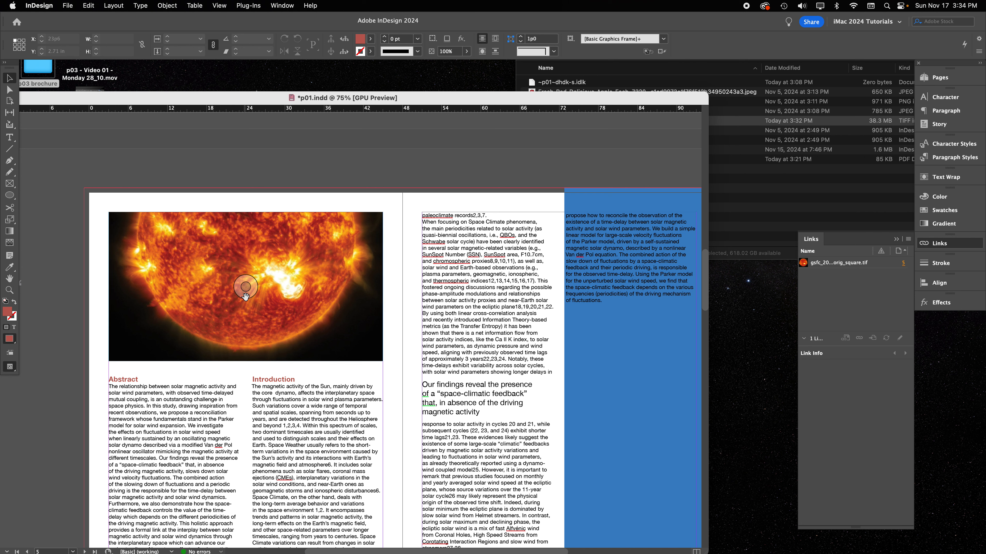
key("BackSpace")
left_click(190, 297)
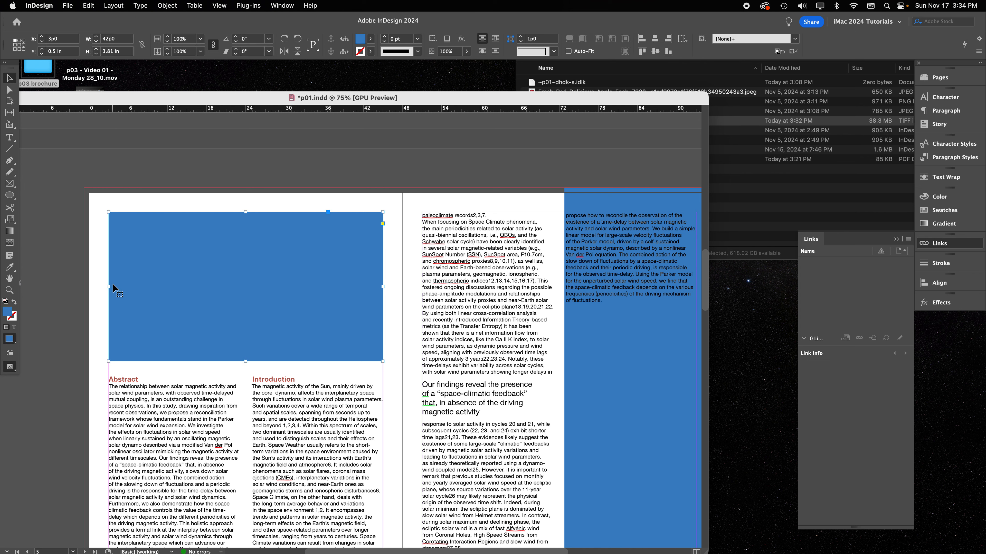
- Extend the empty blue frame to the outer and top bleed edges and inward to the spine, about 48p9 wide and 4.435 in high
left_click_drag(109, 286, 85, 288)
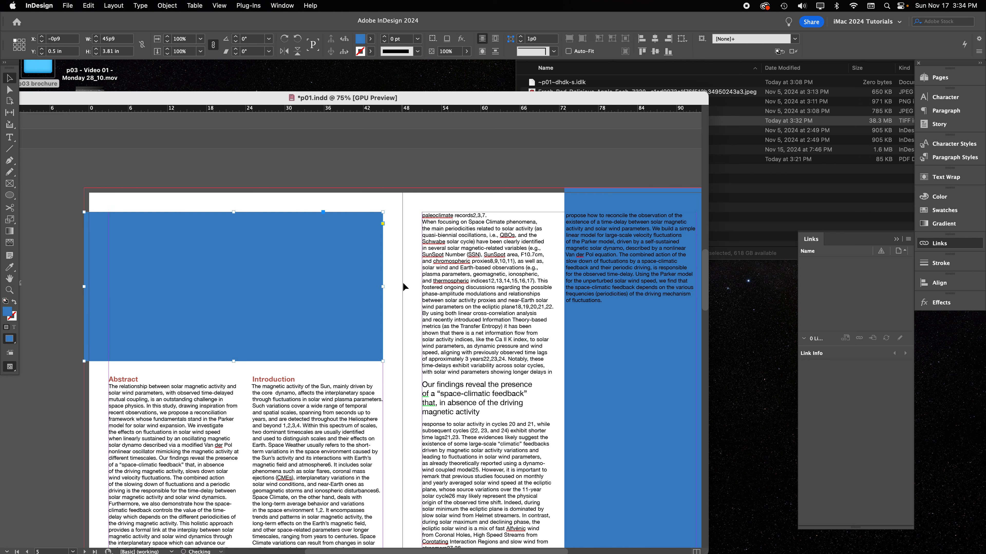
left_click_drag(383, 287, 403, 287)
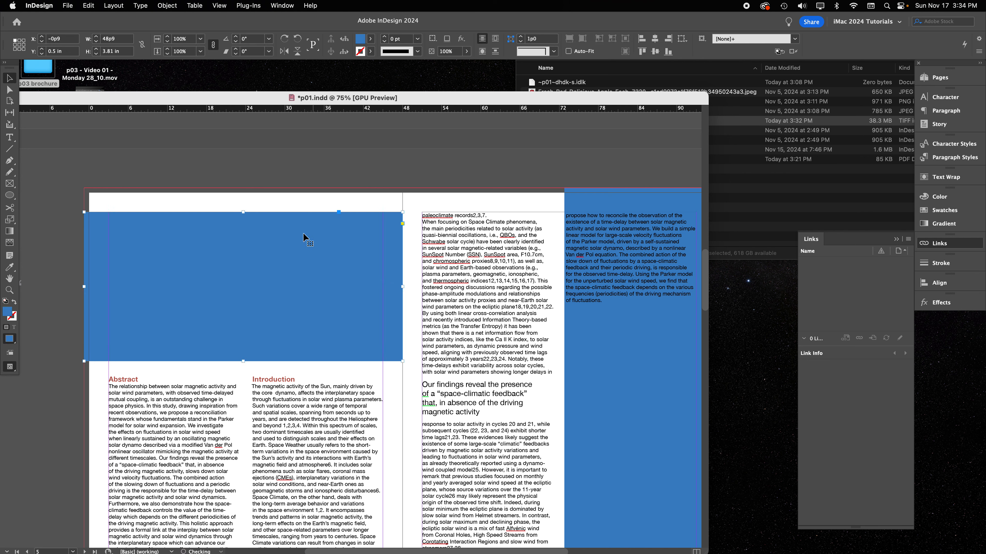
left_click_drag(242, 212, 243, 188)
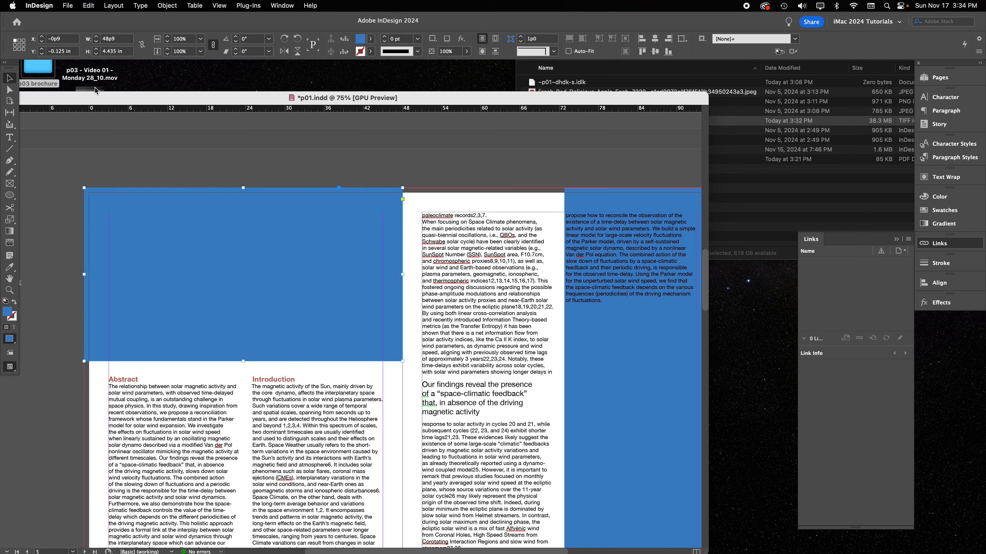
- Change the horizontal ruler units to inches and reposition the document window so the vertical ruler is accessible
right_click(159, 112)
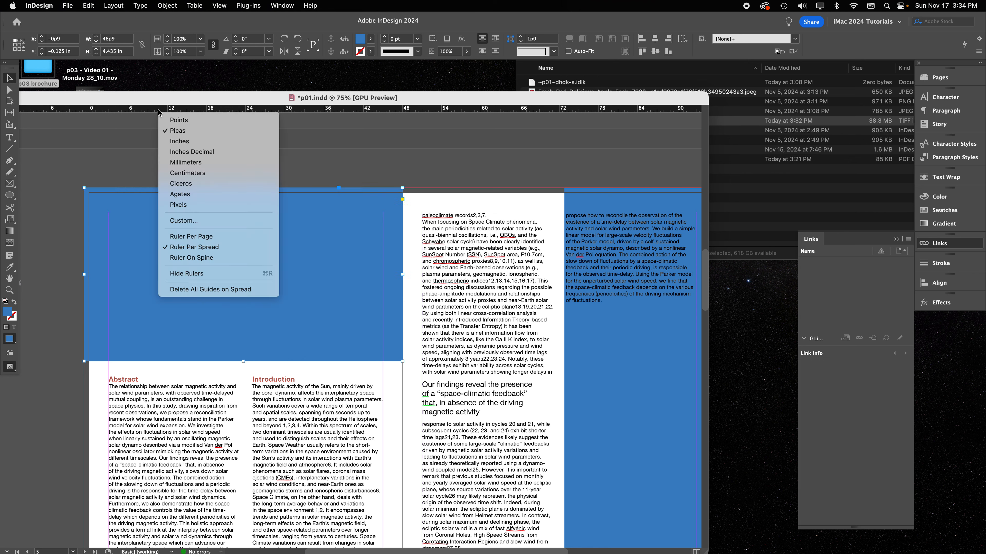
left_click(189, 146)
left_click_drag(186, 99, 294, 75)
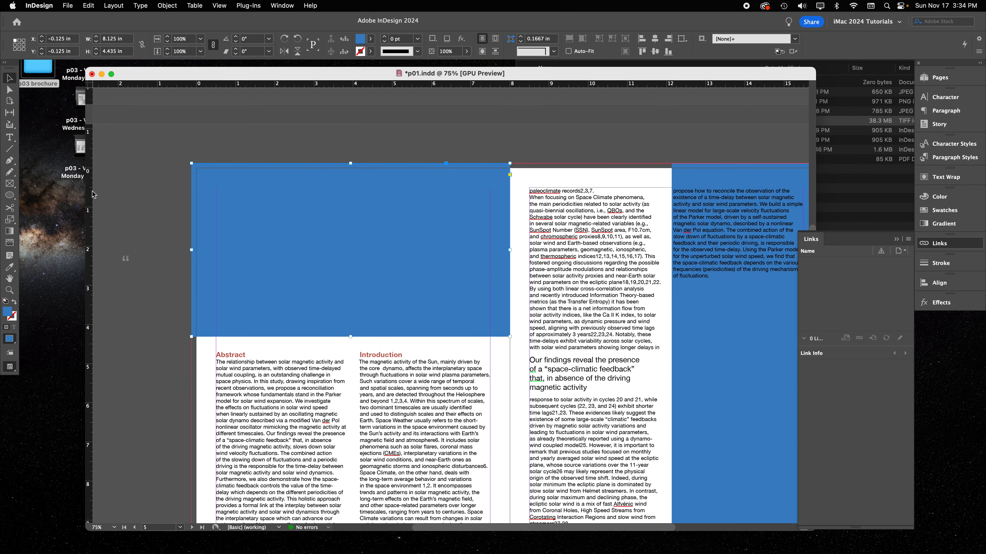
right_click(90, 196)
left_click(258, 162)
- Switch to Photoshop and open the settings for a new document
left_click(458, 539)
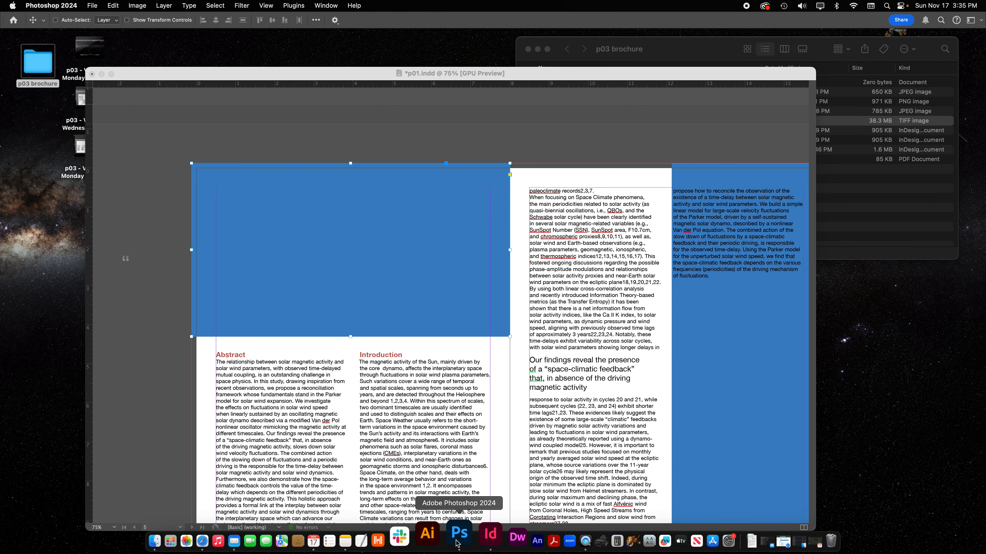
left_click(91, 5)
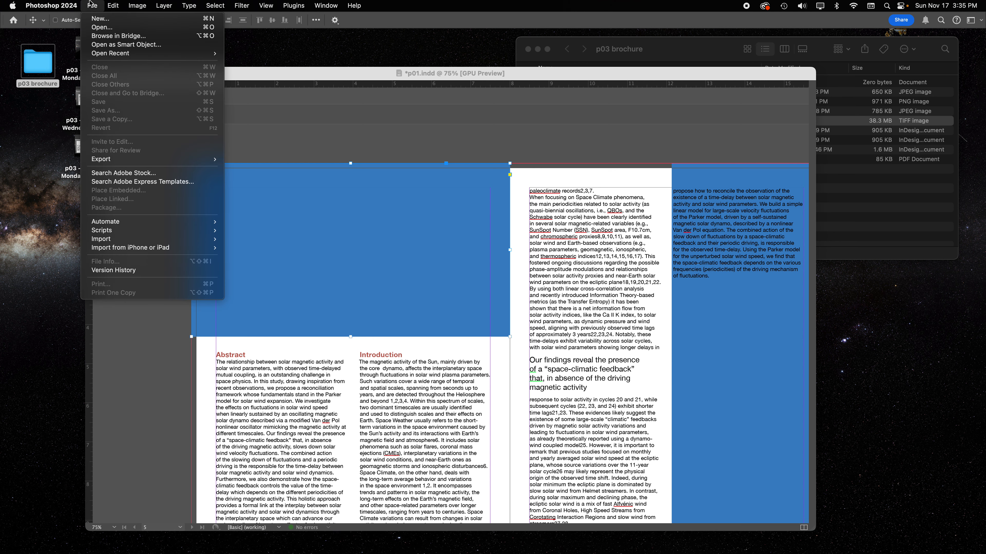
left_click(104, 18)
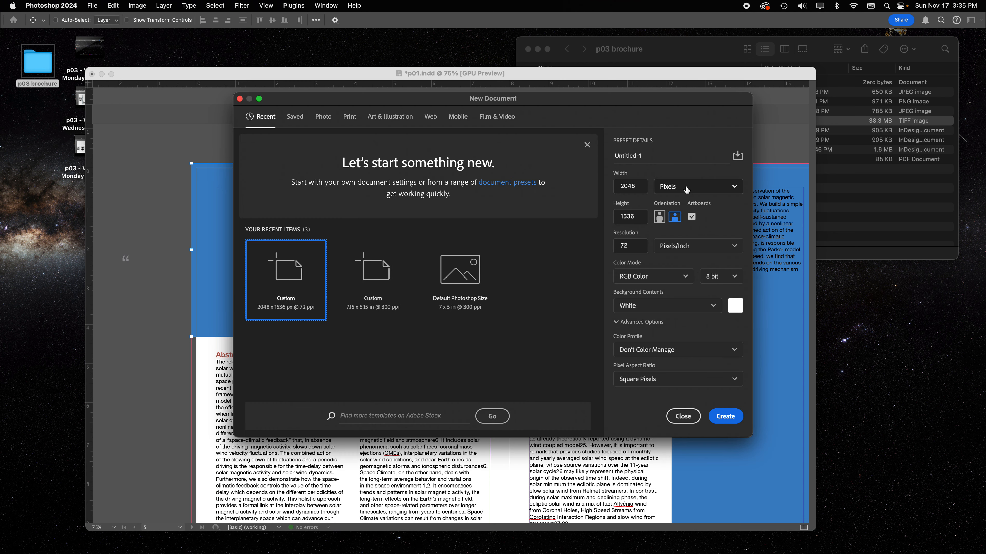
- Try setting the new document to 8.125 by 4.45 inches at 300 ppi and check the available color modes
left_click(685, 186)
left_click(685, 220)
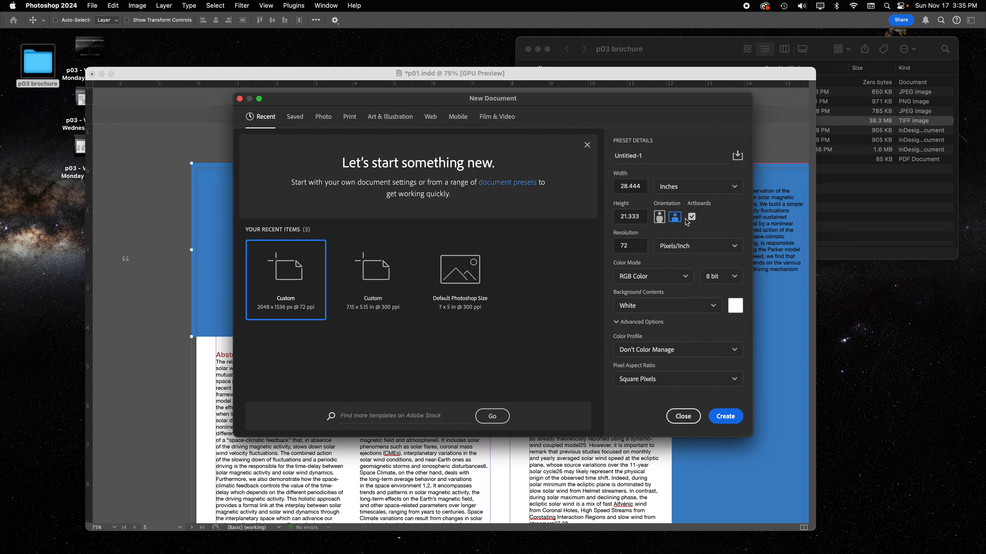
double_click(642, 187)
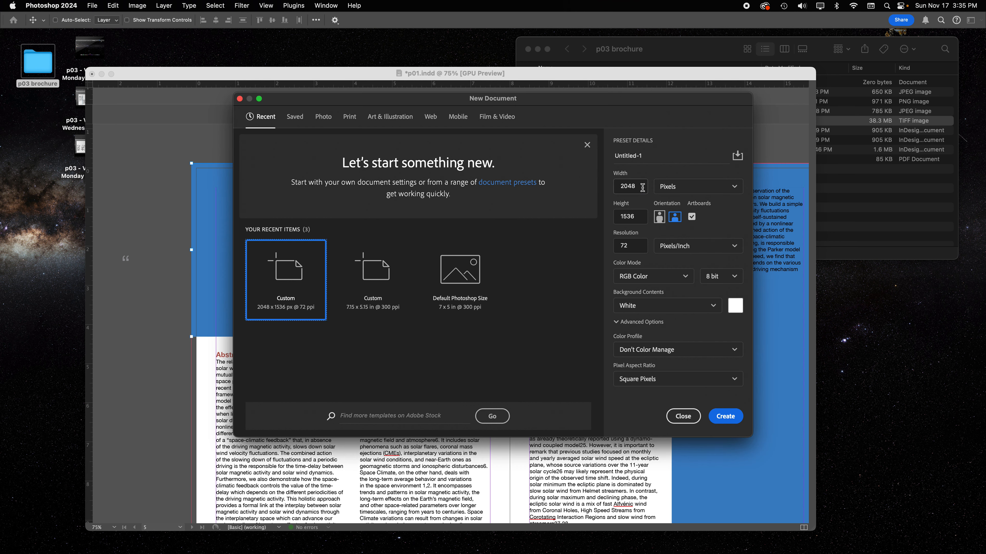
left_click(686, 187)
left_click(685, 206)
double_click(626, 187)
type("8.125")
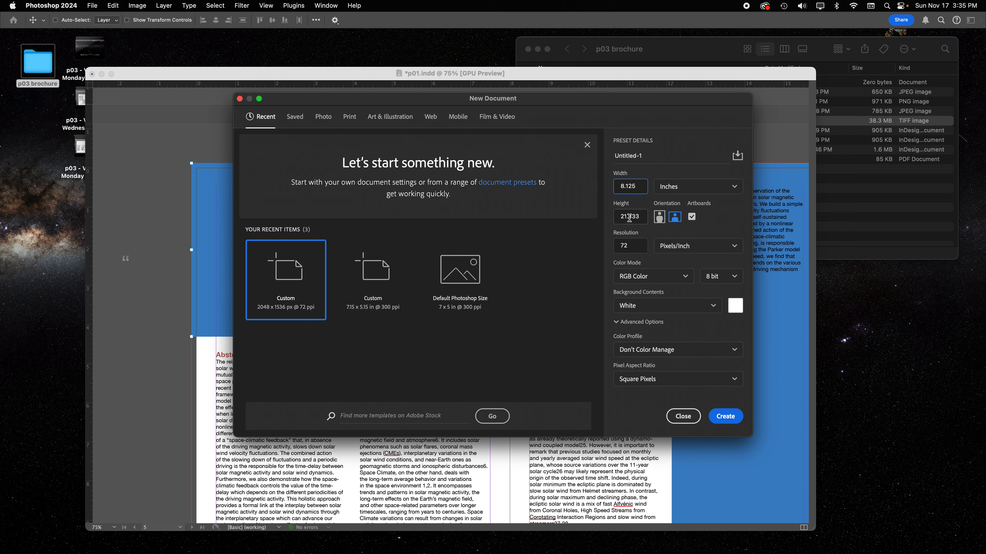
double_click(629, 218)
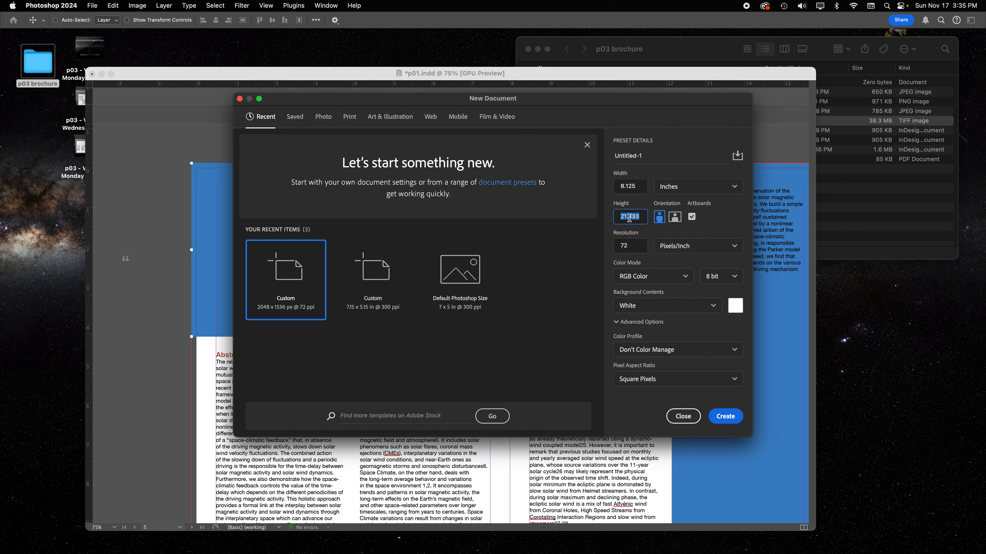
type("4.45")
double_click(633, 246)
type("300")
left_click(651, 279)
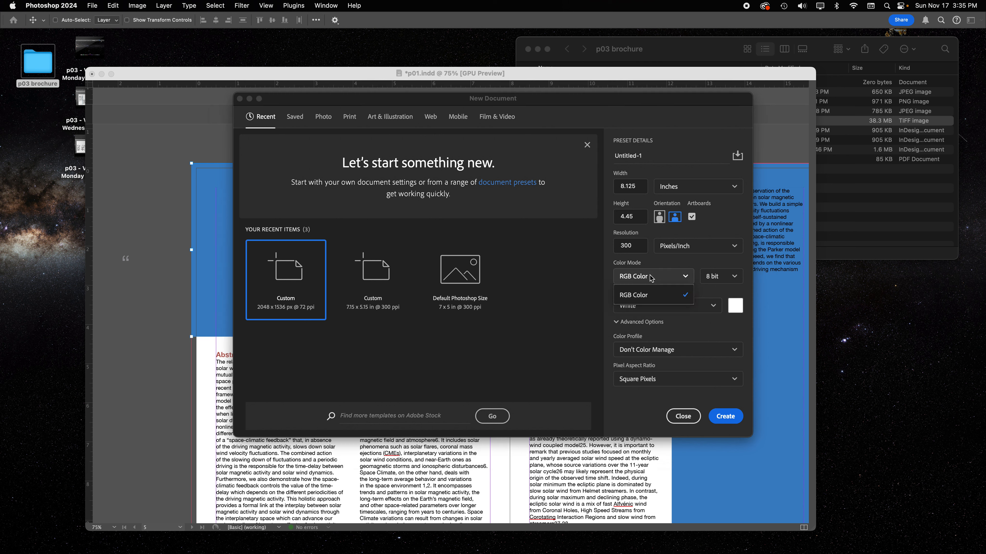
left_click(652, 290)
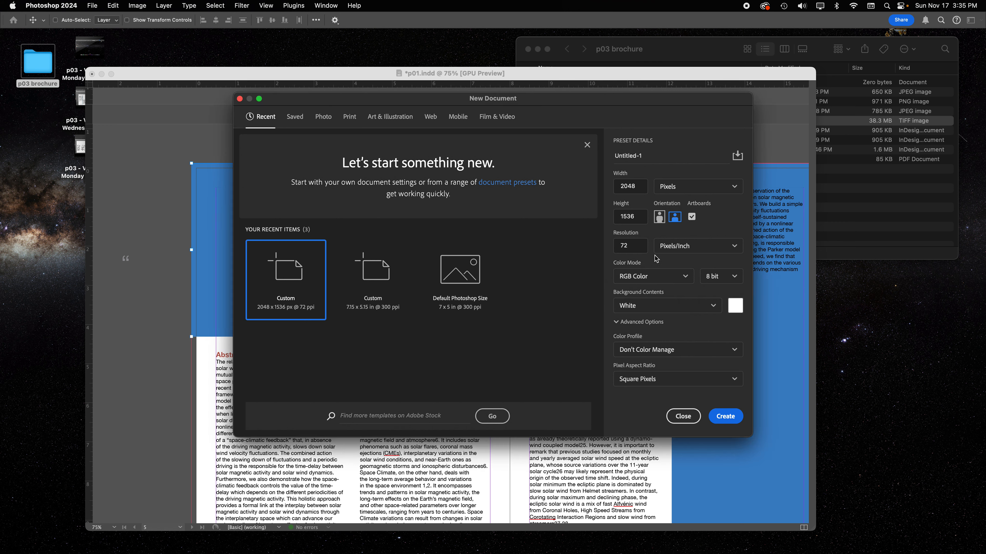
- Create a new document 8.125 inches wide and 4.45 inches high at a resolution of 300 pixels per inch
left_click(697, 189)
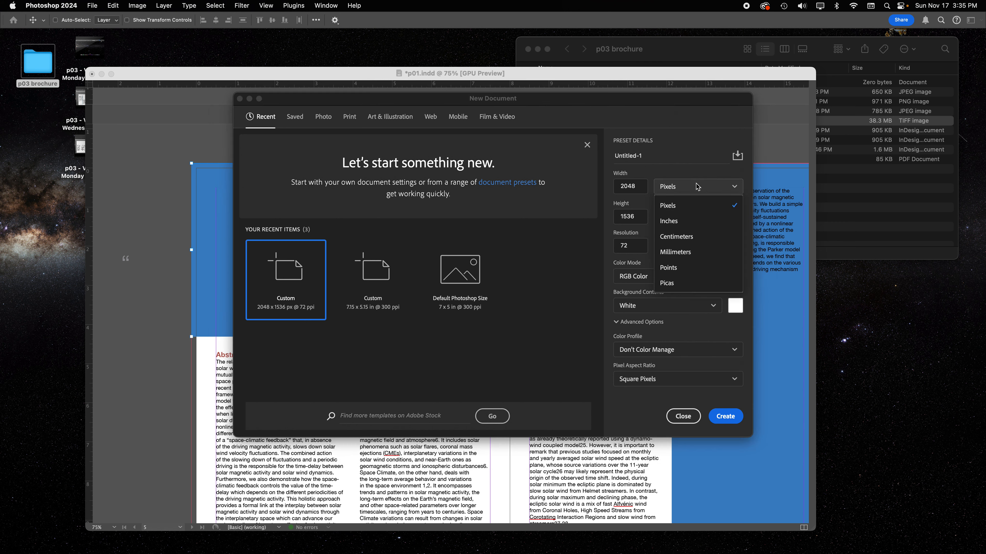
left_click(684, 221)
double_click(632, 187)
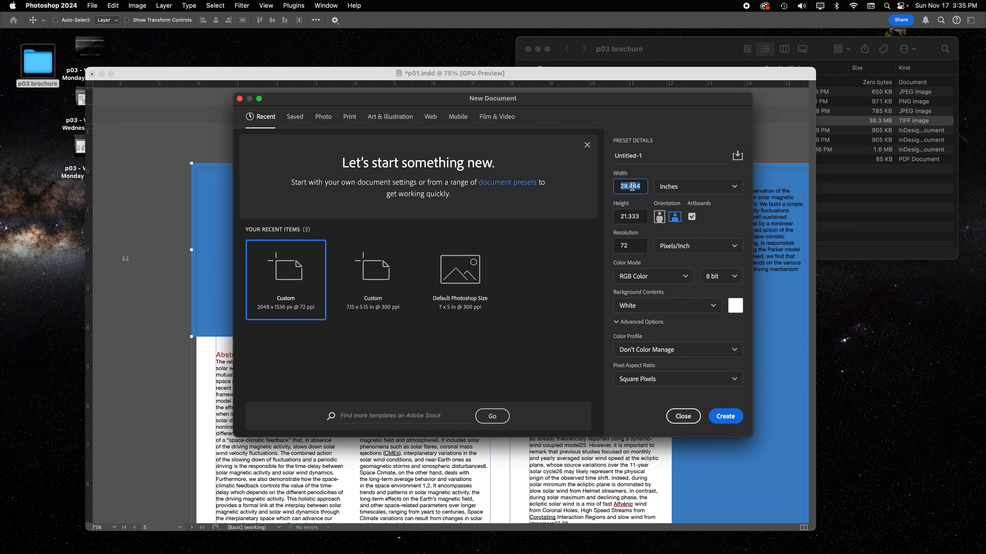
type("8.125")
left_click(635, 249)
double_click(634, 216)
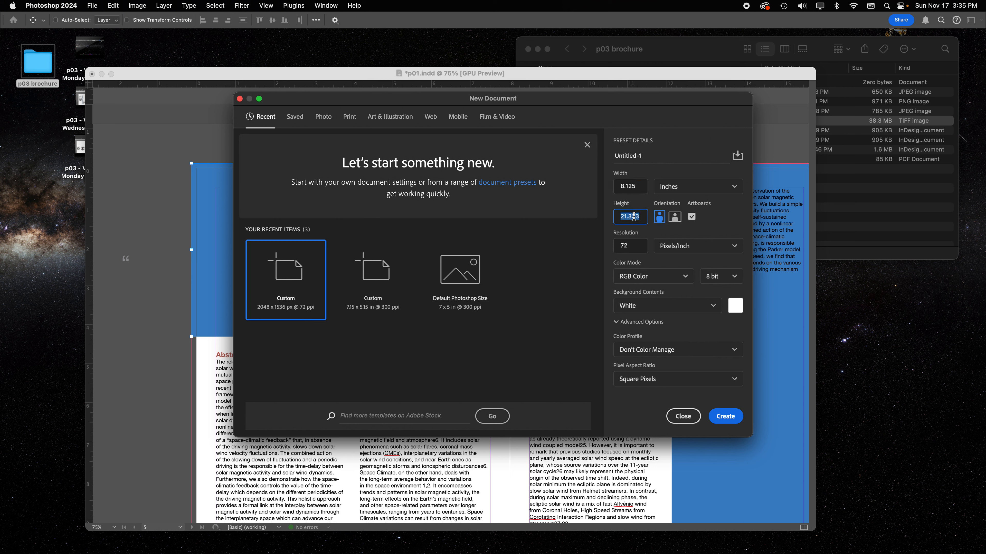
type("4.45")
key("Tab")
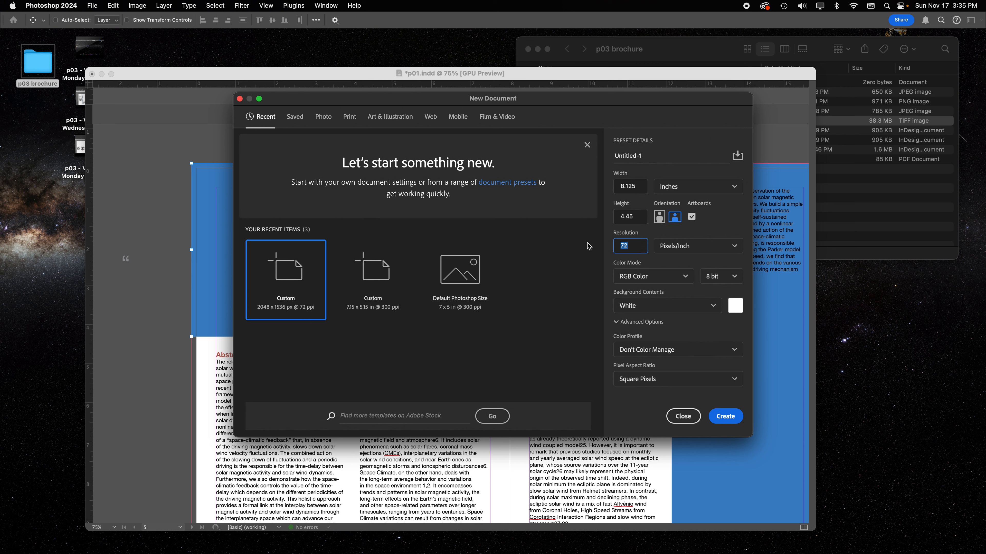
type("300")
left_click(729, 418)
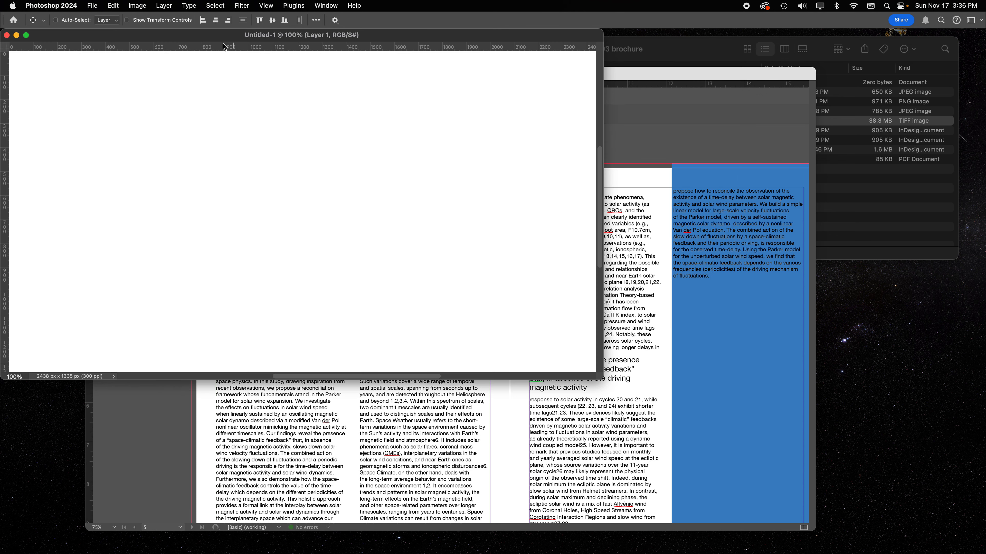
- Open Image Size for the blank document, enable Resample and show the width and height in pixels
left_click_drag(213, 36, 316, 90)
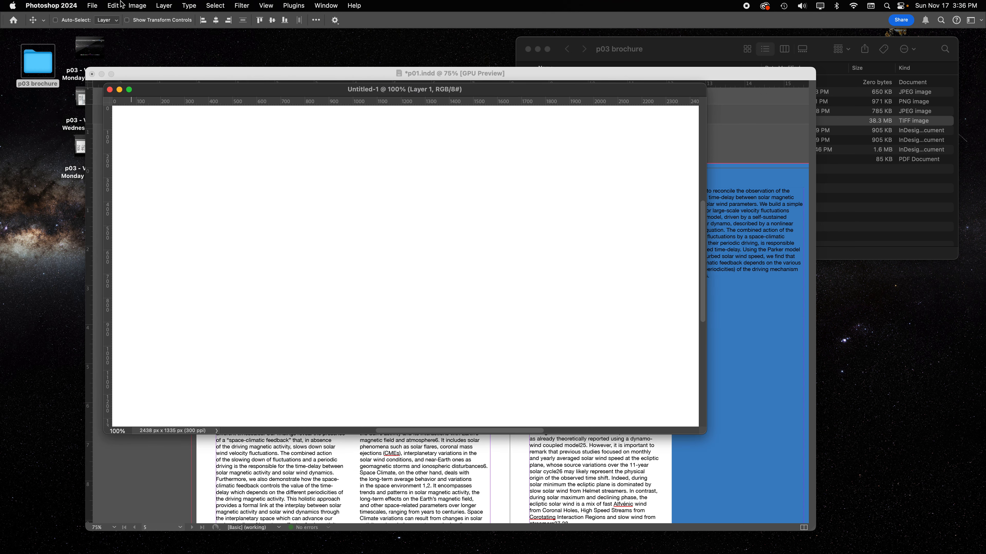
left_click(140, 5)
left_click(157, 78)
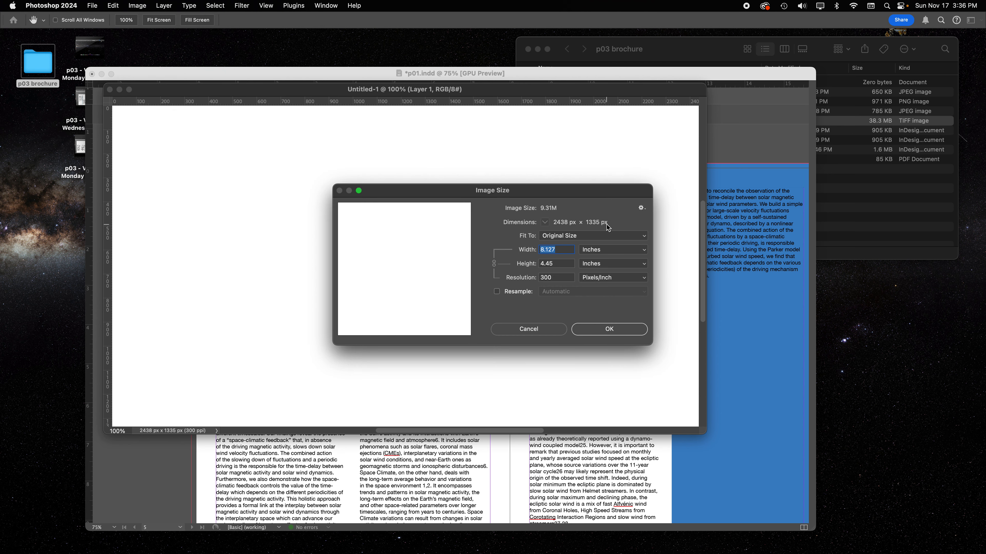
left_click(497, 291)
left_click(620, 251)
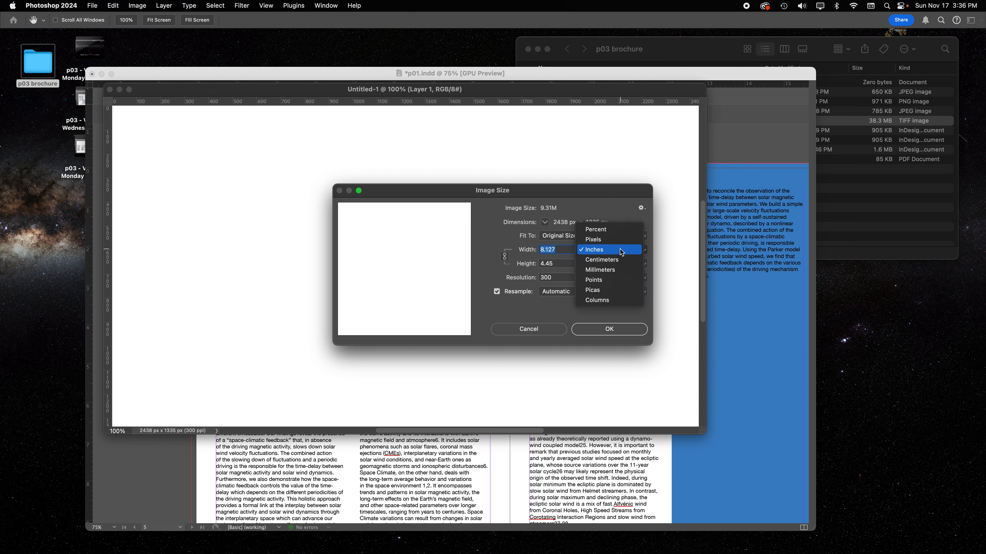
left_click(617, 239)
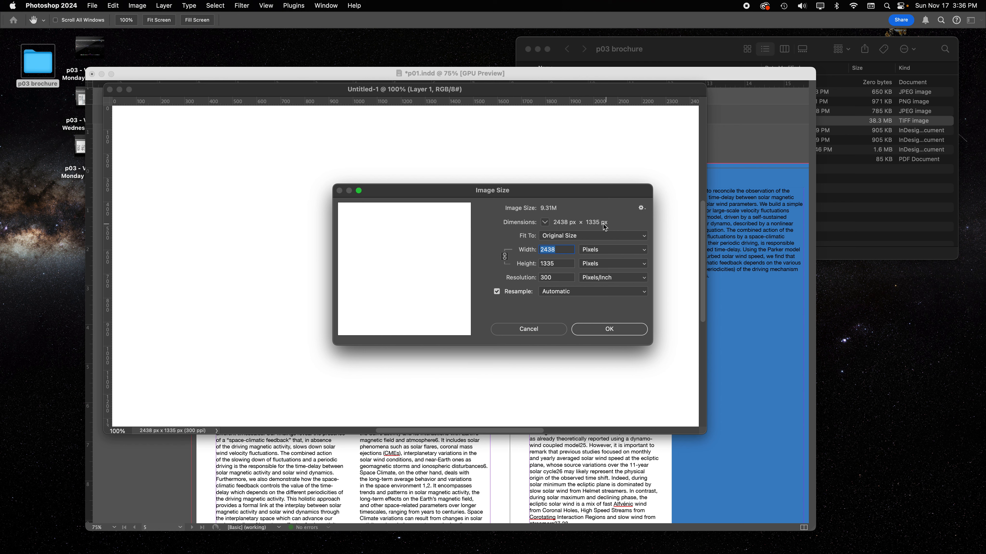
- Compare the width units available with Resample off and on, choose pixels again, and return to p01.indd in InDesign
left_click(497, 291)
left_click(596, 251)
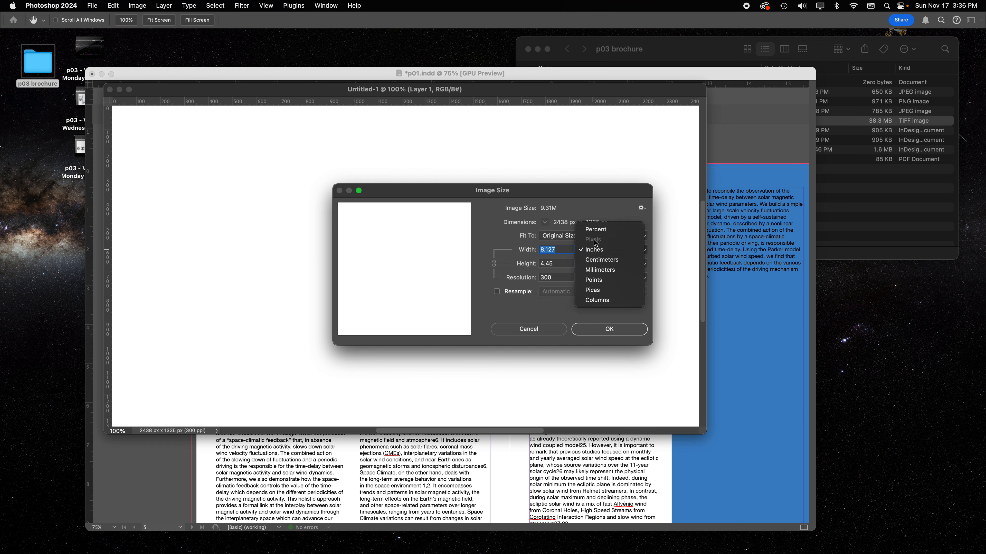
left_click(497, 293)
left_click(497, 292)
left_click(588, 249)
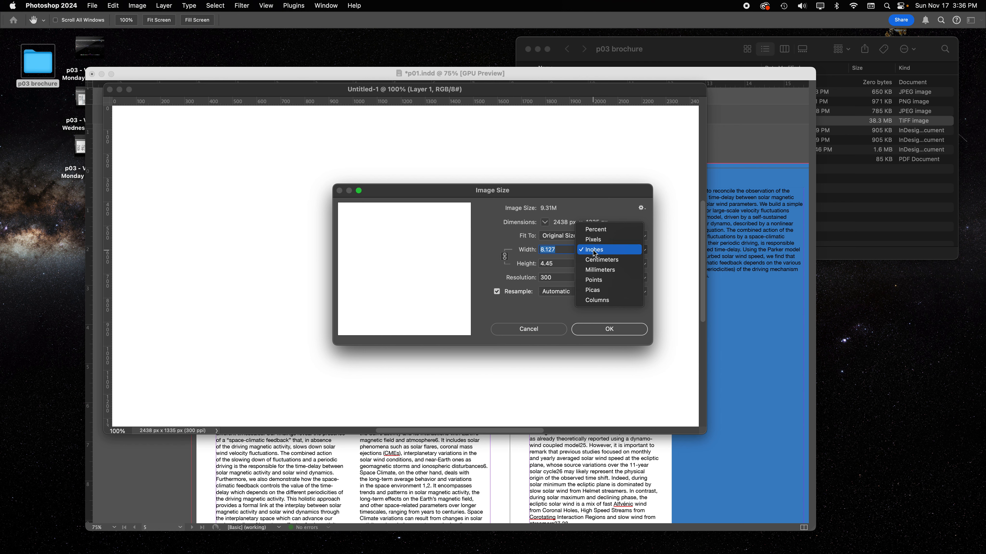
left_click(598, 238)
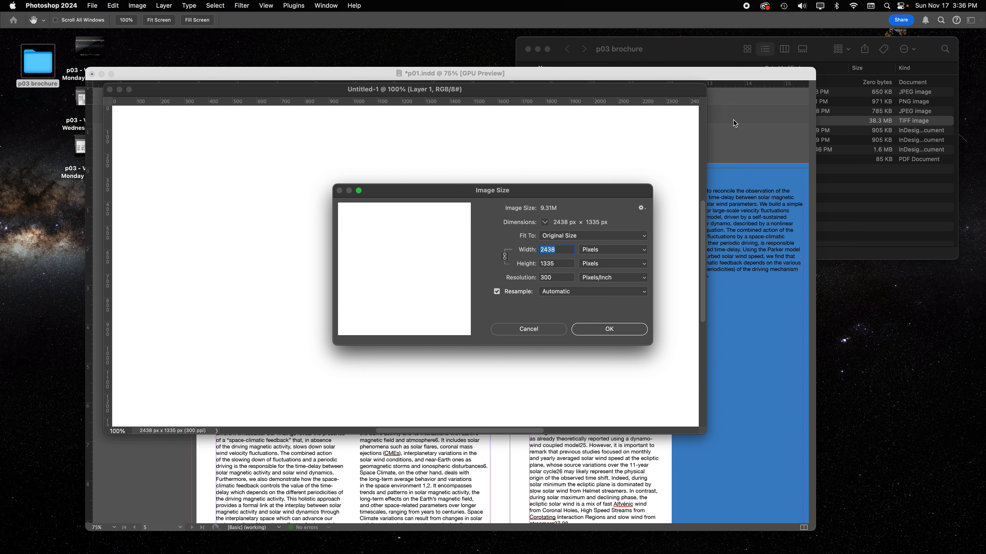
left_click(365, 474)
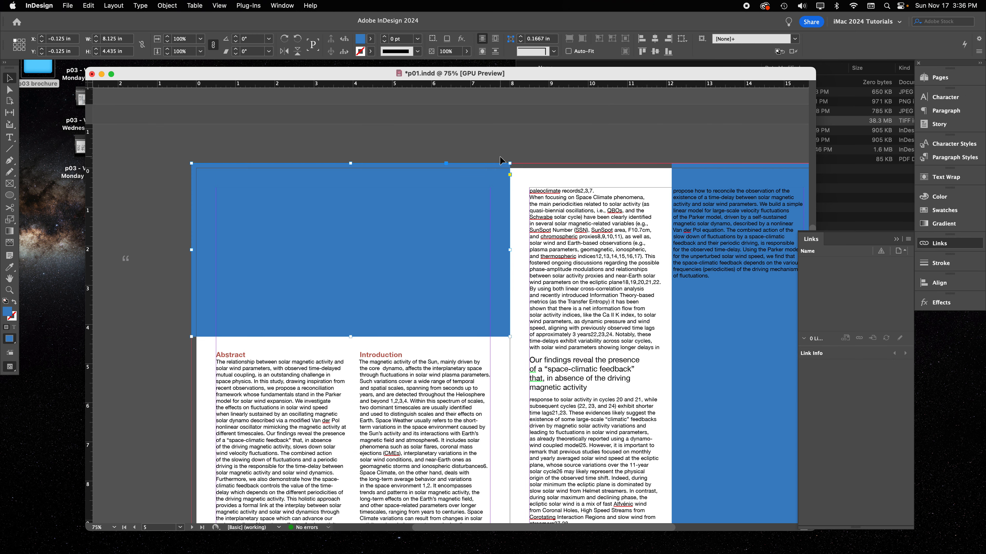